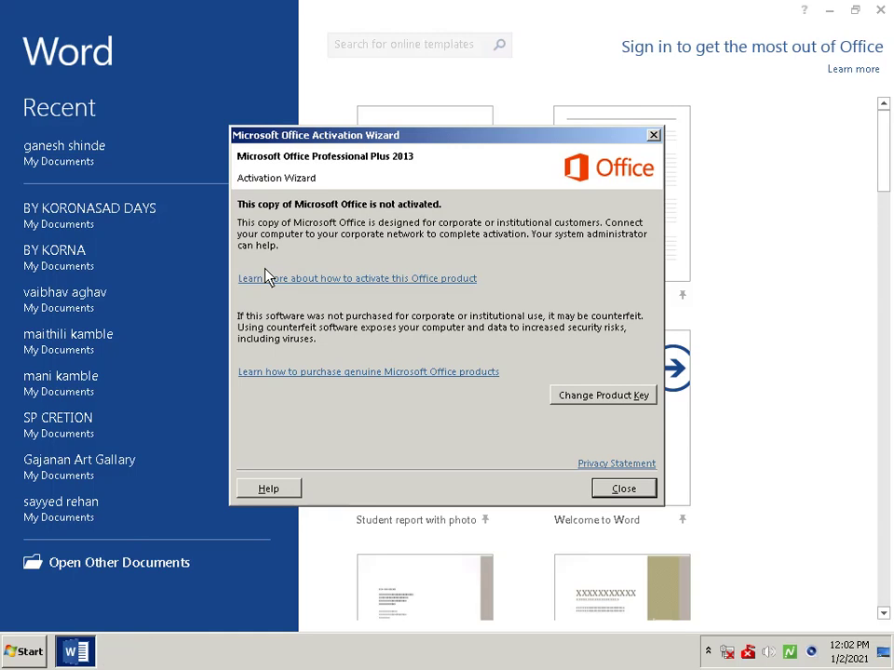
Dismiss the activation notice, restart Word 2013 from the Start menu, and dismiss the notice again
click(655, 136)
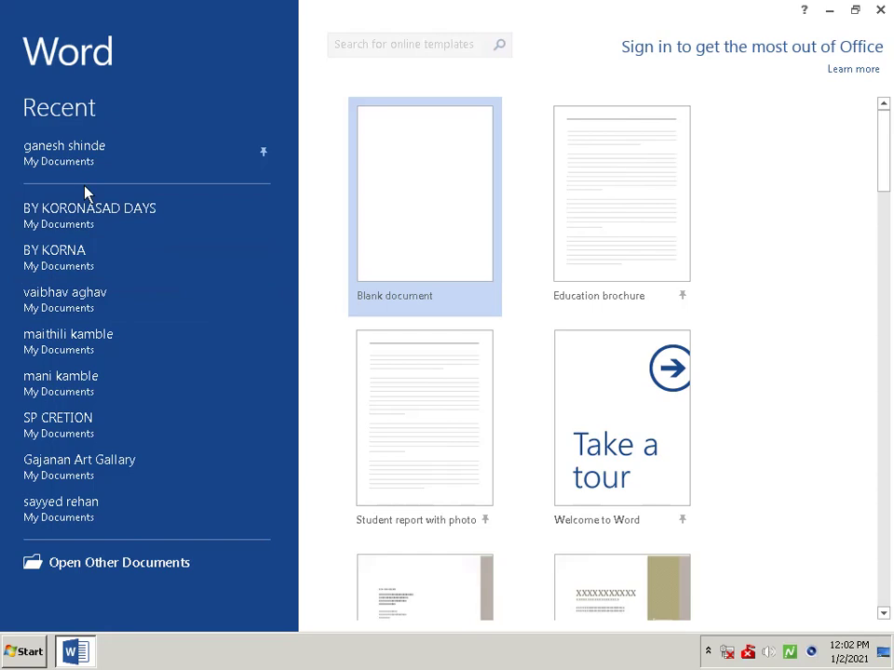
mouse_move(140, 153)
click(55, 568)
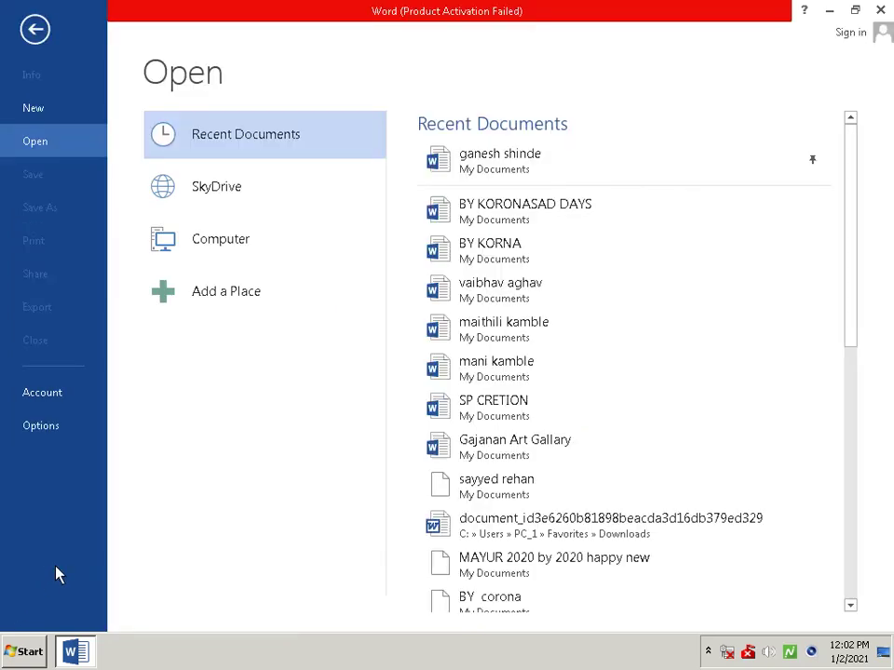
click(879, 10)
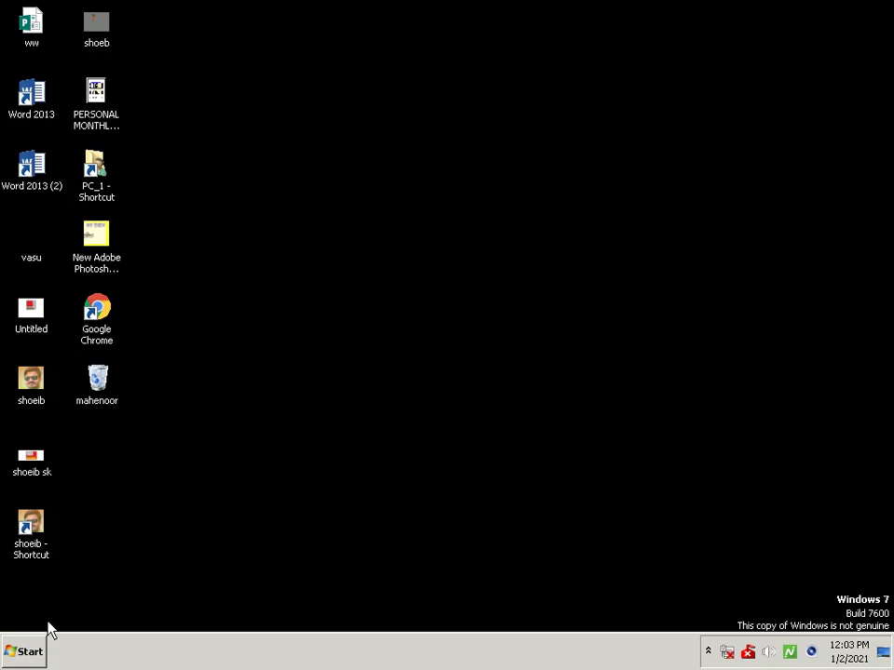
click(9, 660)
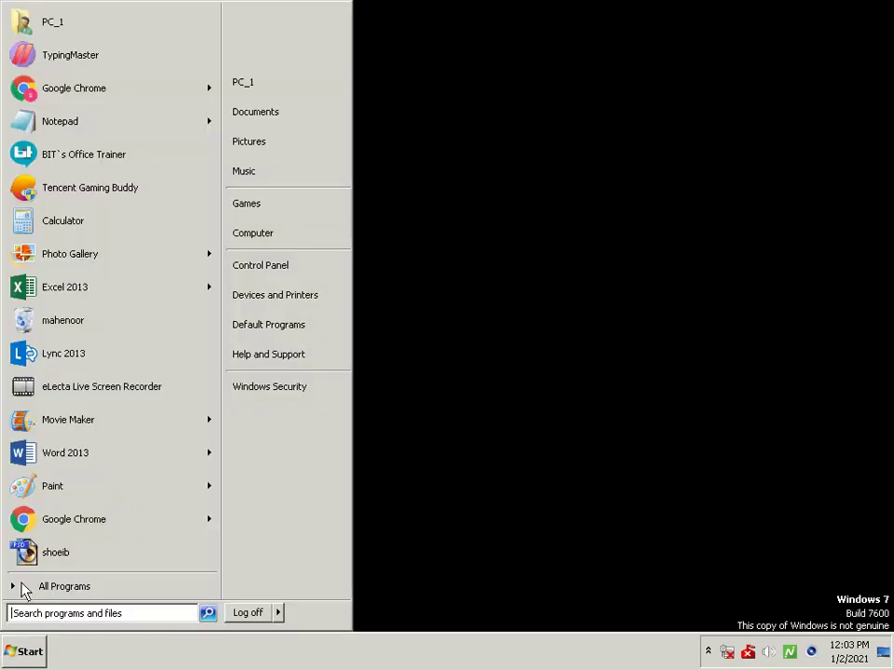
click(66, 454)
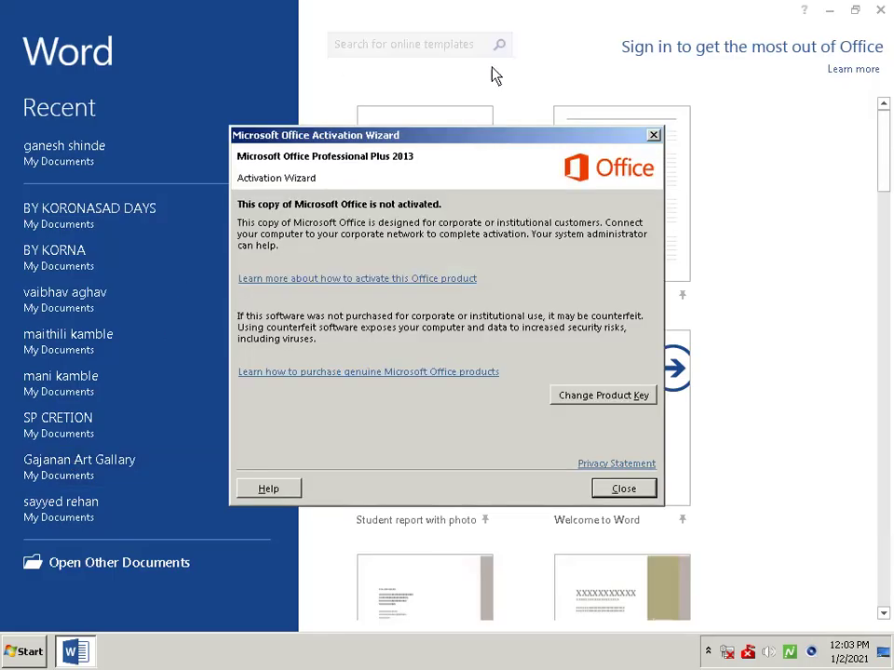
click(652, 136)
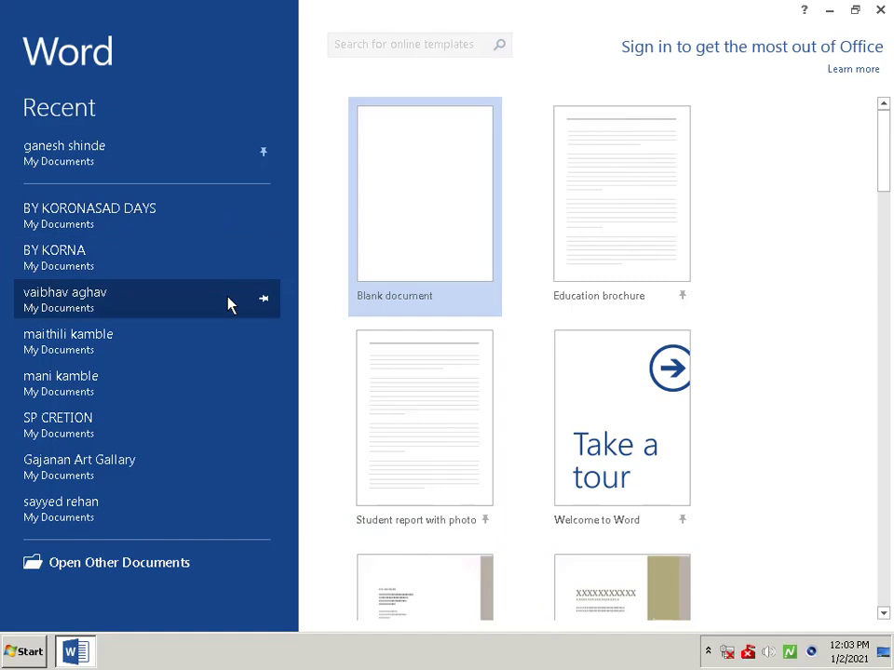
click(216, 153)
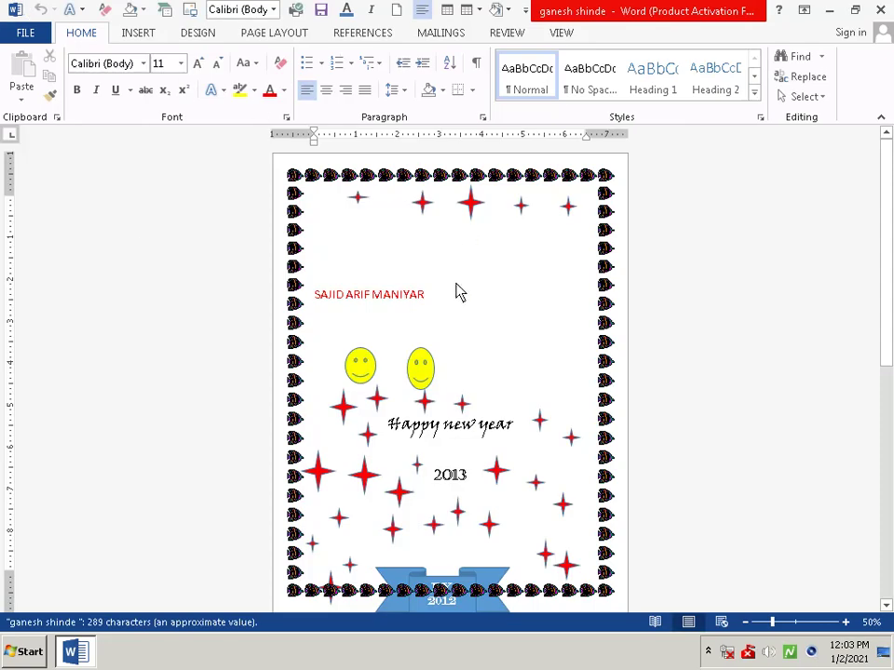
click(878, 12)
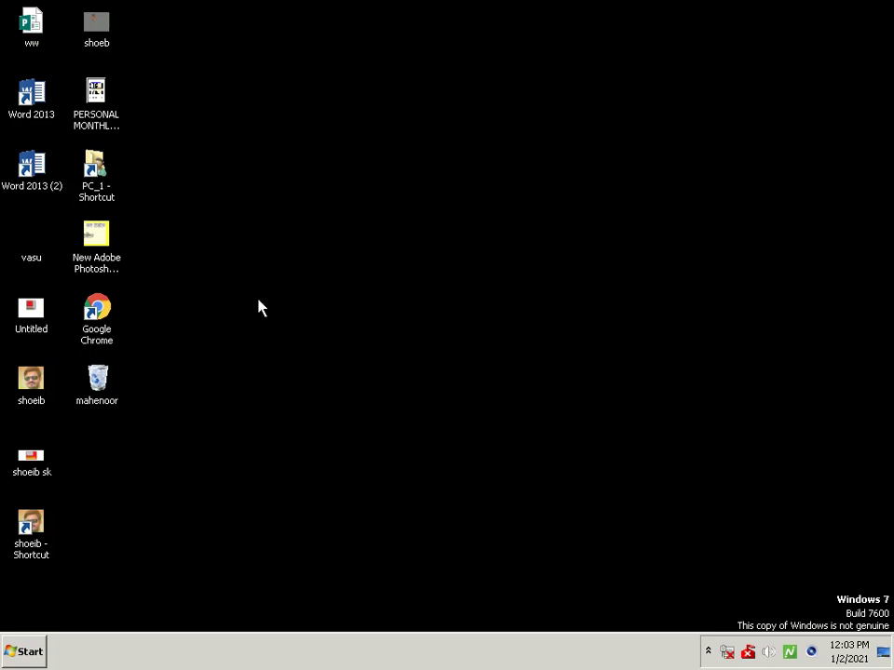
click(18, 654)
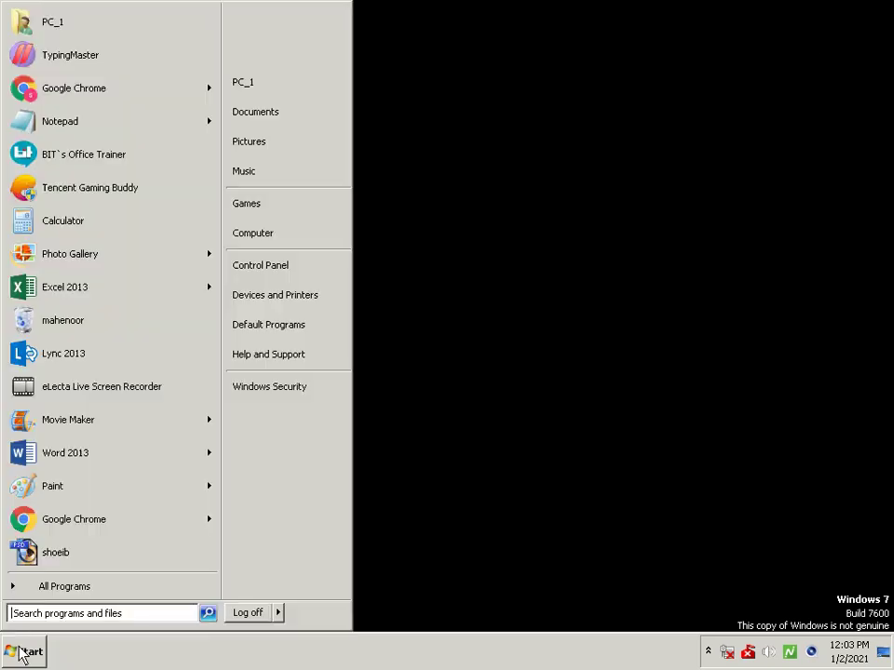
click(13, 453)
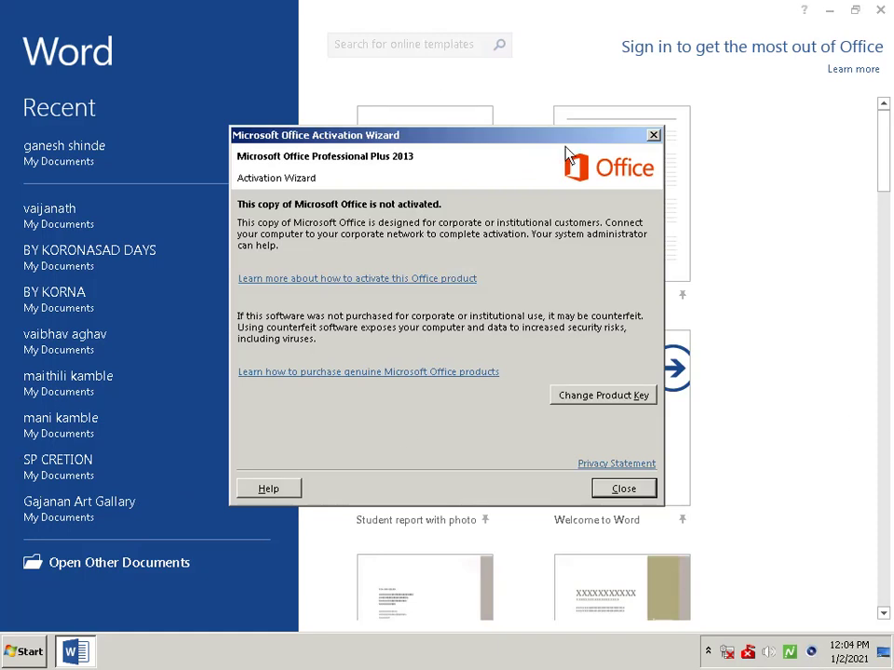
click(652, 137)
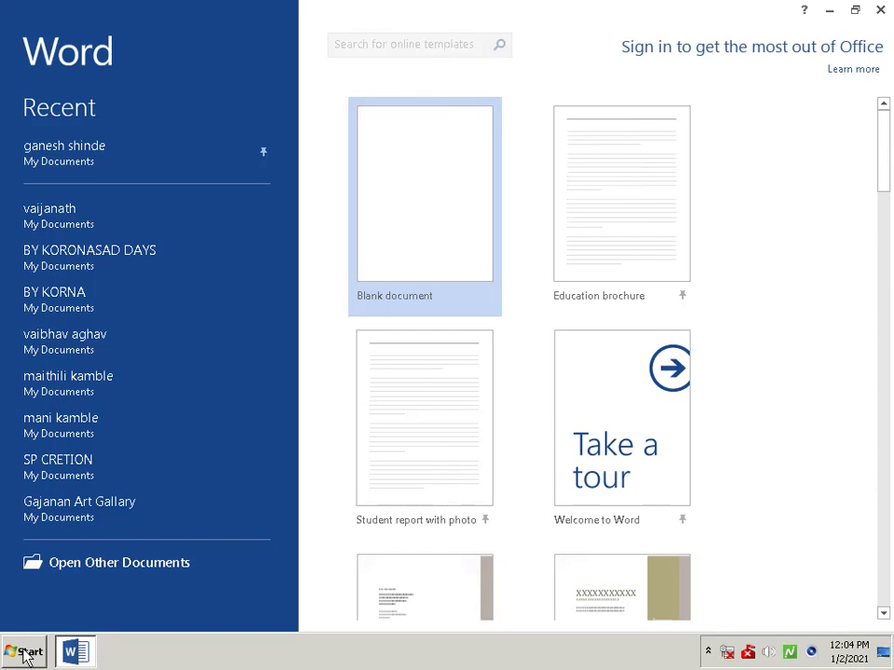
Relaunch Word 2013 from the Start menu to reach its start screen
click(69, 649)
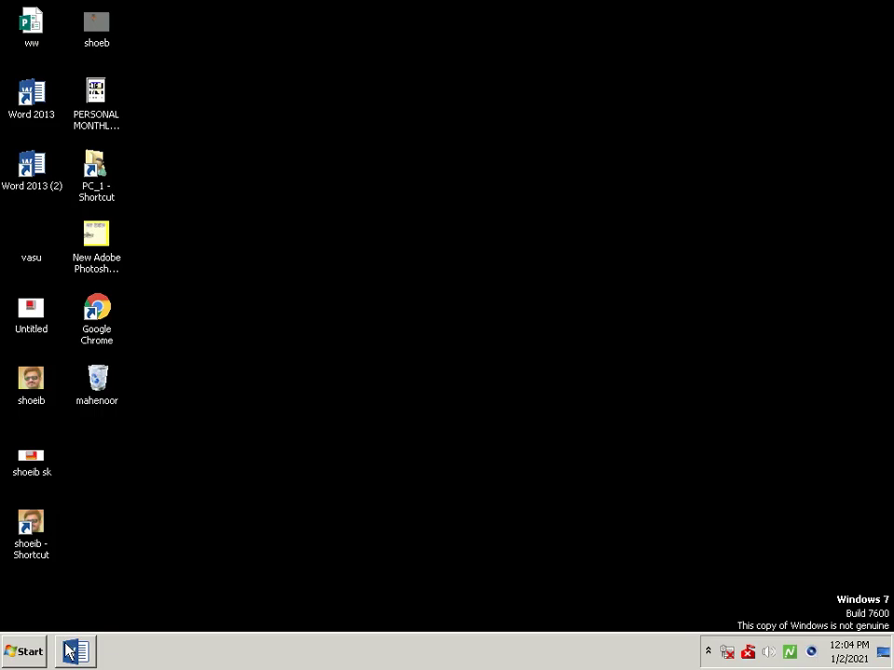
click(38, 650)
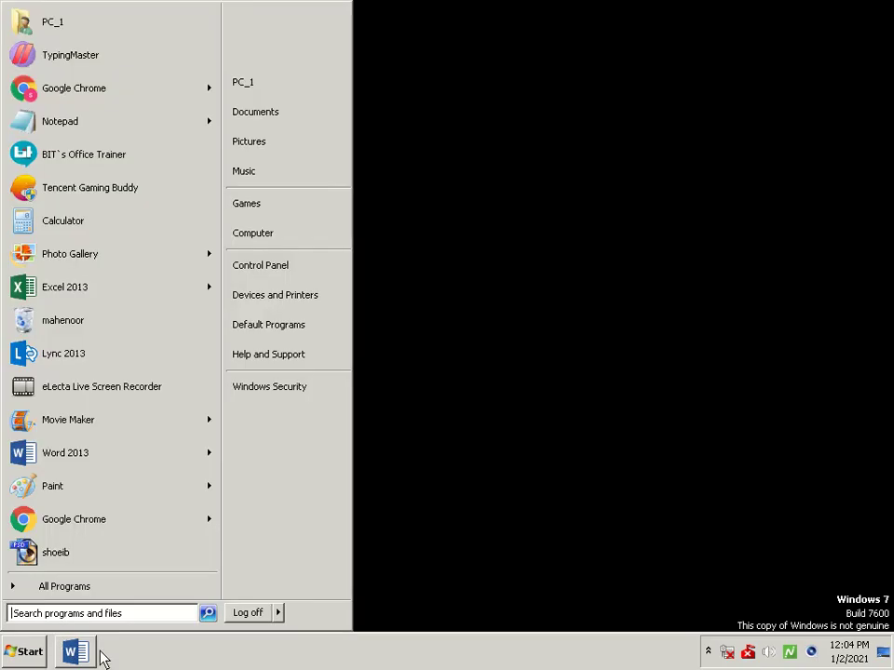
click(67, 642)
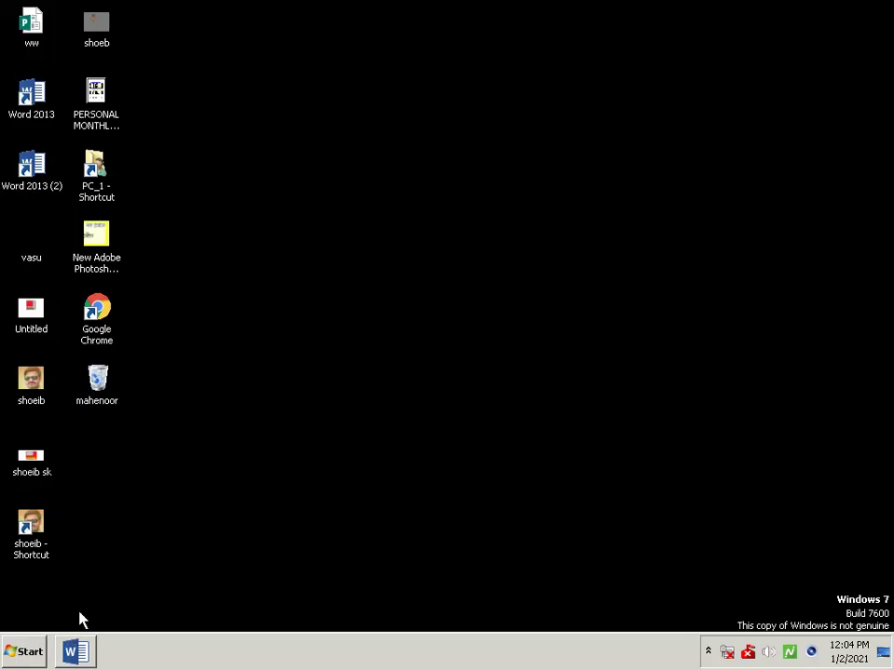
click(6, 649)
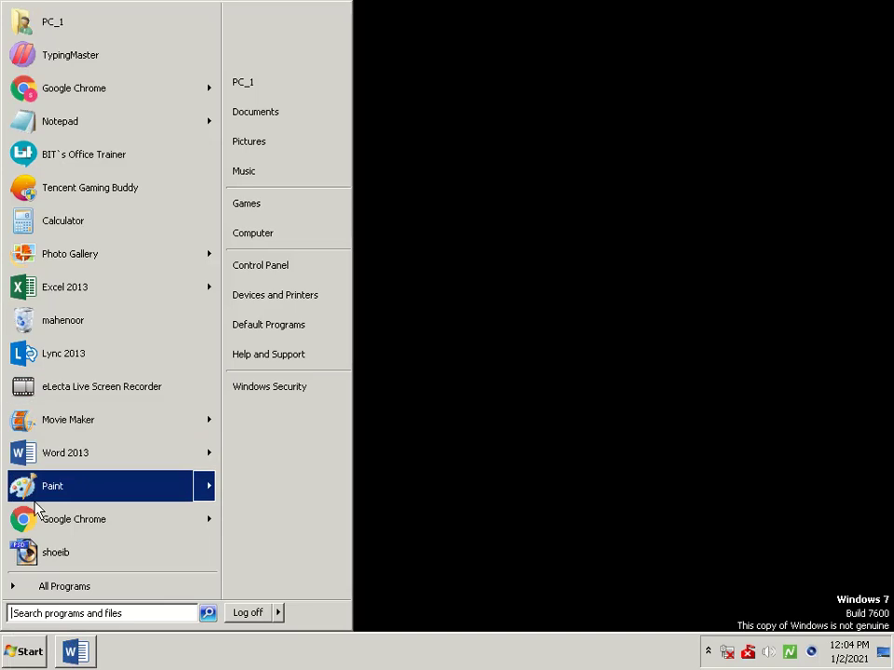
click(61, 454)
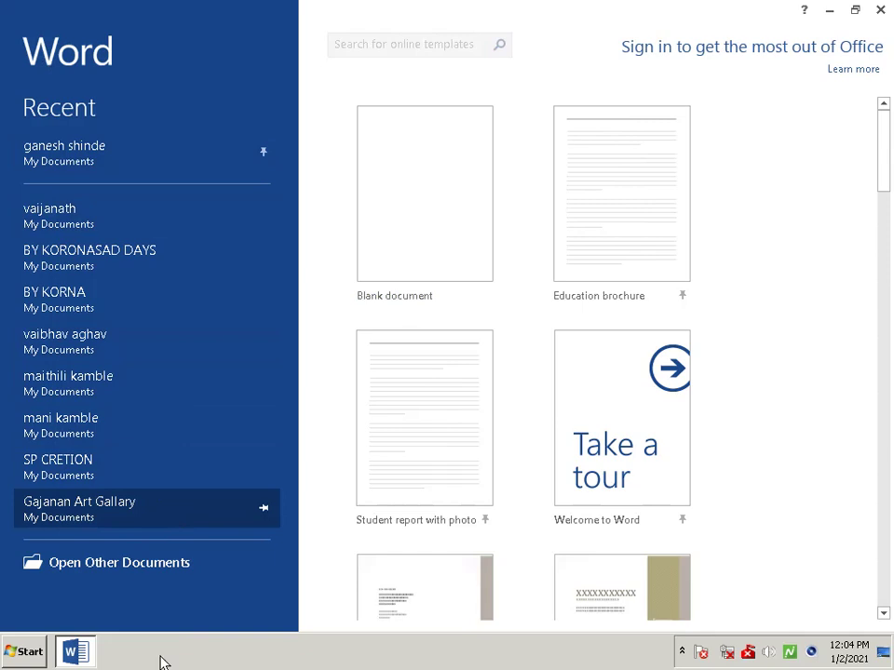
Open the earlier 2020 greeting card from Recent Documents, view it at about 98% zoom, then close Word
click(108, 564)
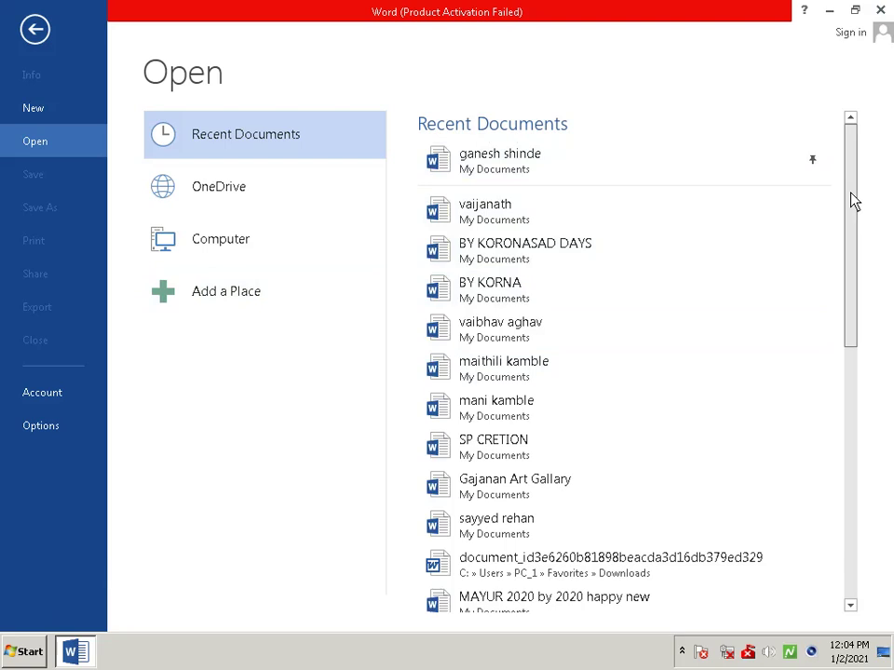
drag(855, 202, 862, 319)
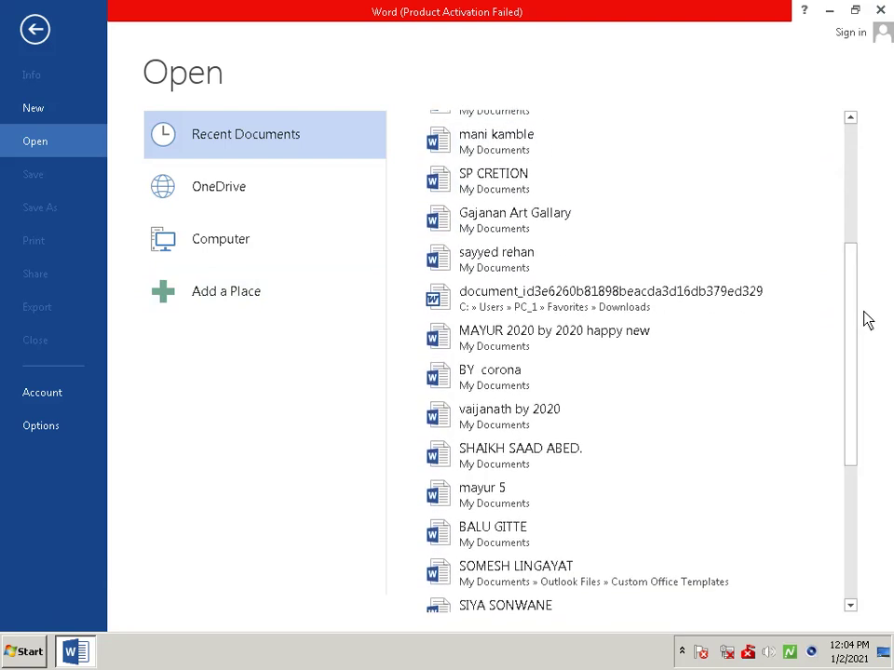
click(633, 413)
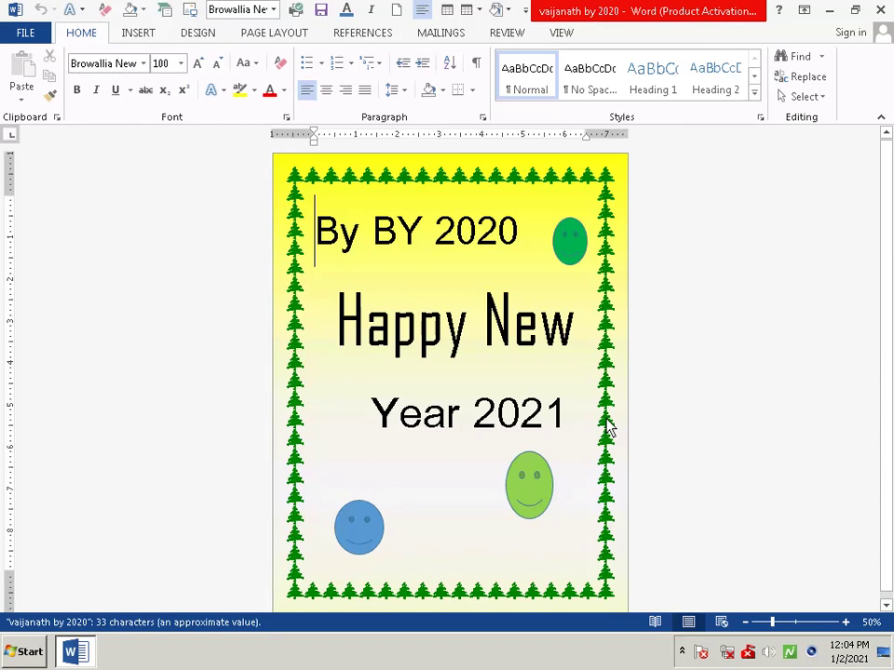
click(794, 622)
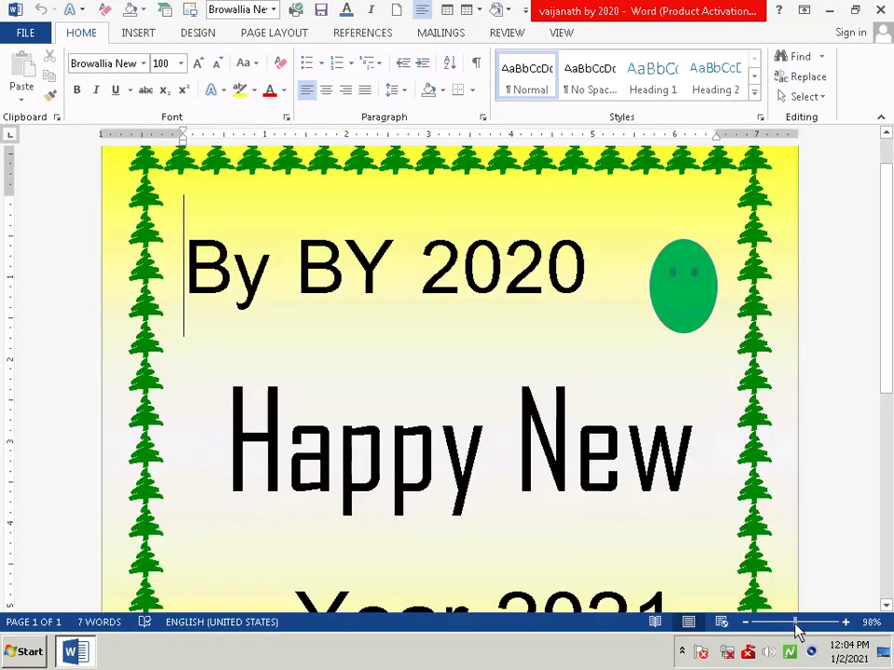
click(771, 621)
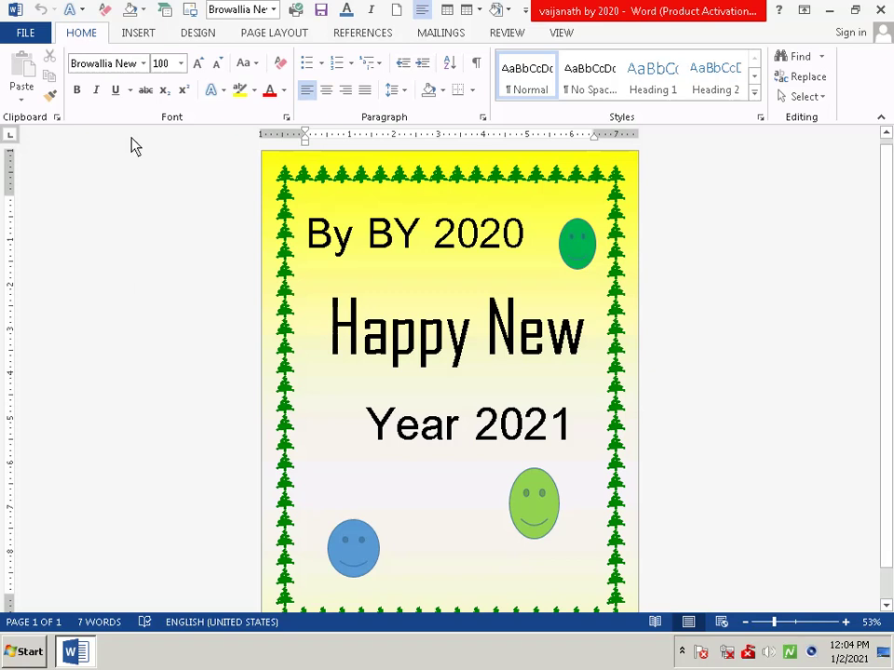
click(875, 11)
Relaunch Word 2013, dismiss the activation notice and create a blank document
click(27, 650)
mouse_move(65, 453)
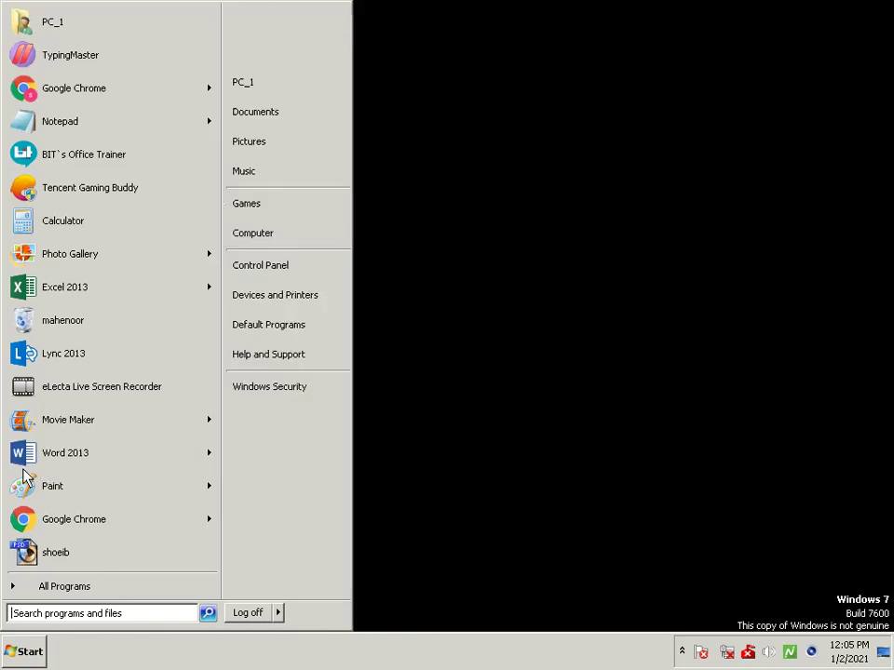
click(98, 456)
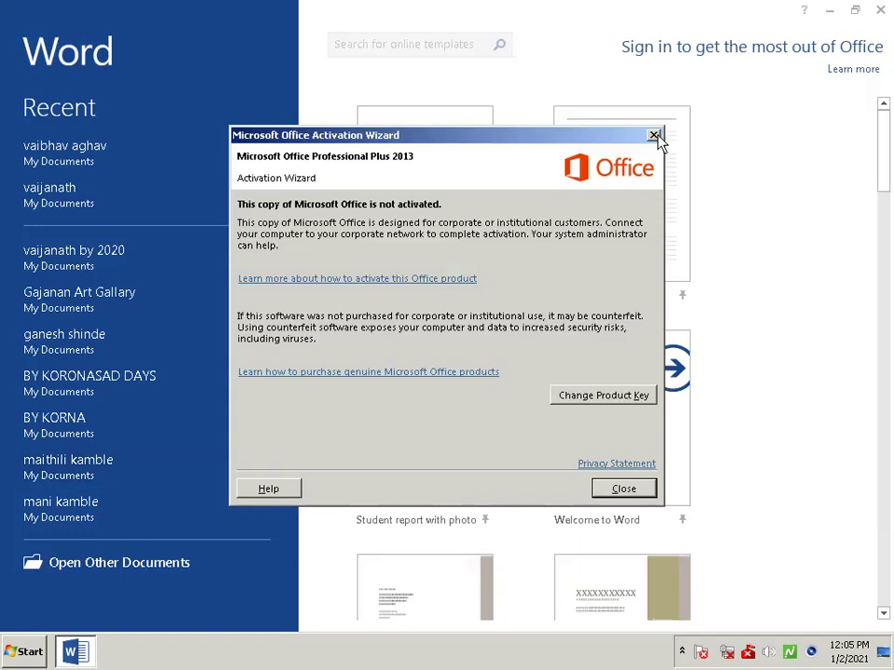
click(654, 136)
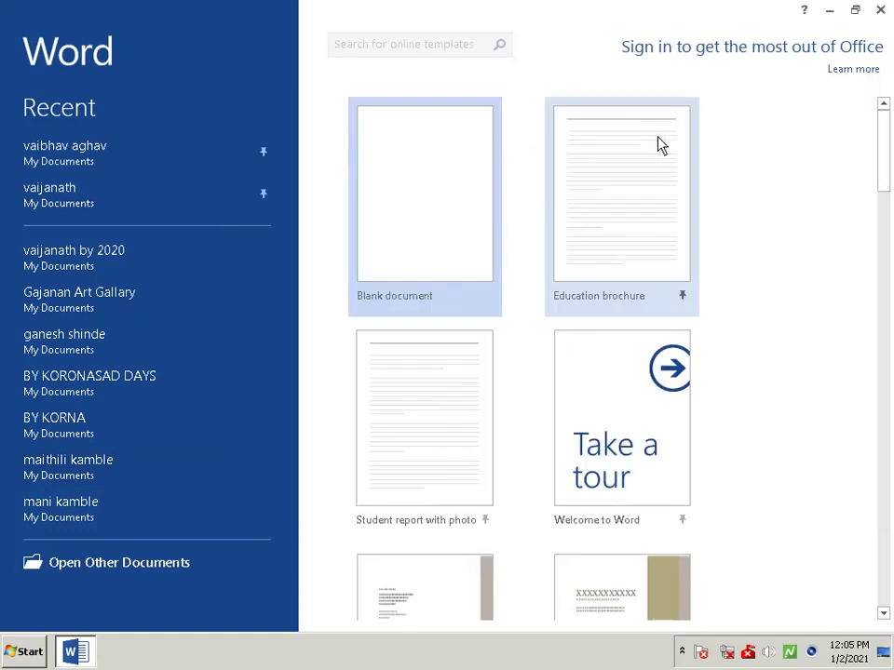
click(373, 223)
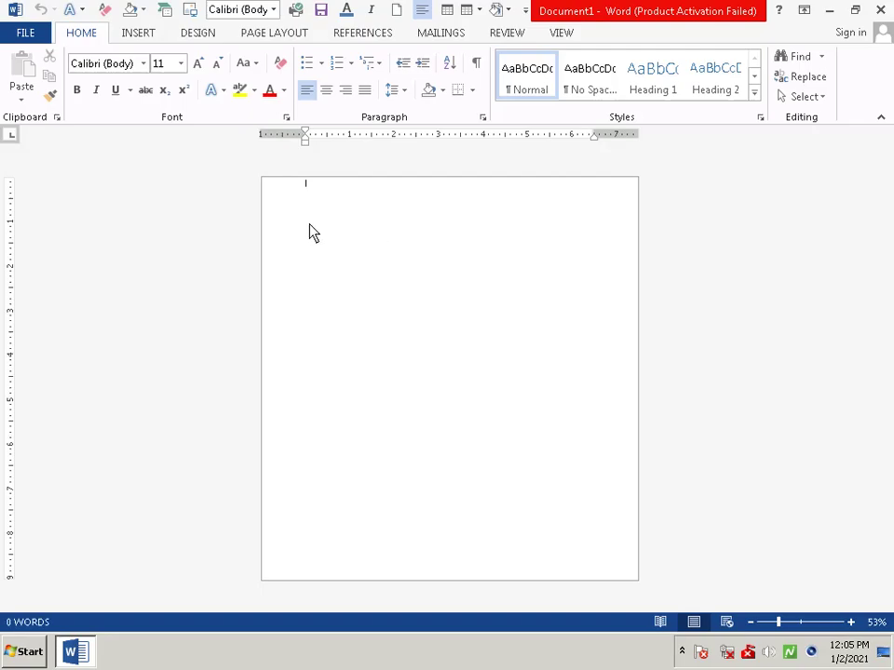
Zoom the blank page to 124% and choose red as the text highlight colour
click(797, 622)
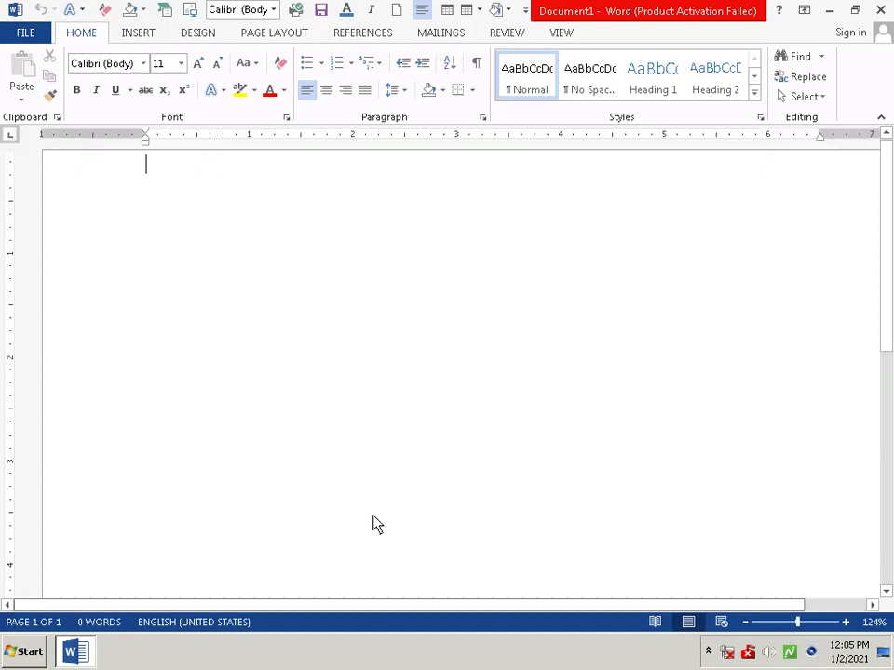
right_click(315, 294)
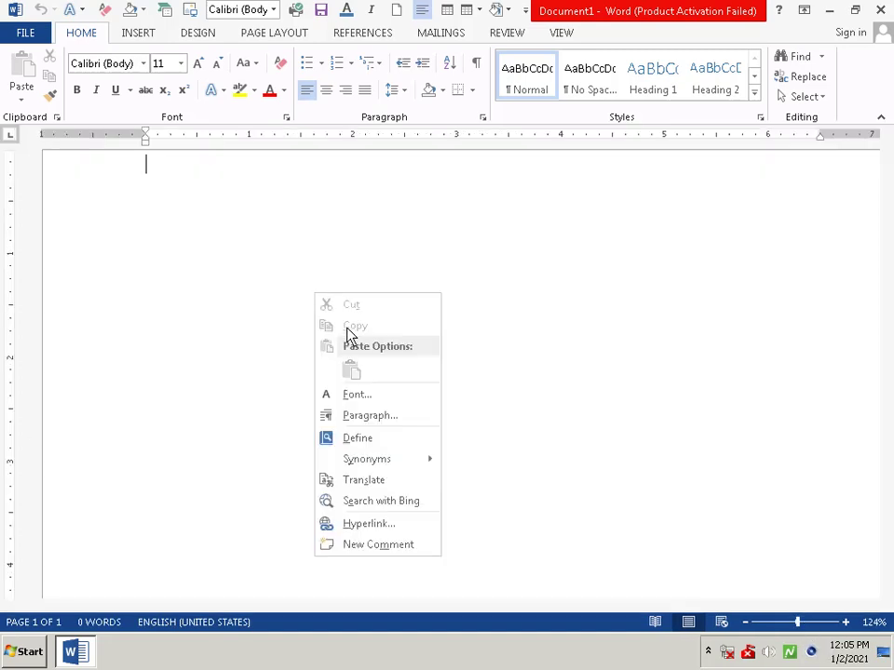
click(401, 276)
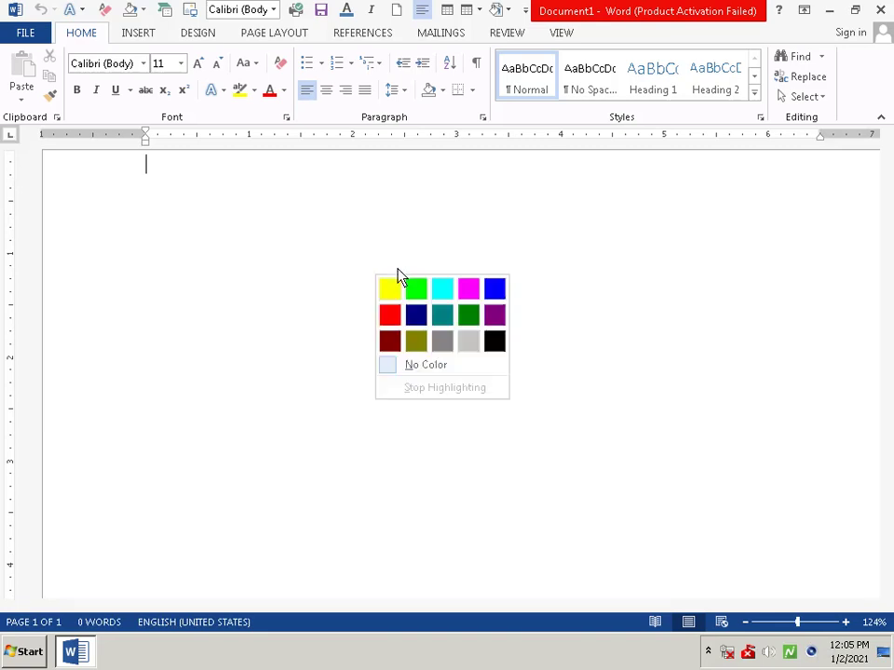
click(398, 315)
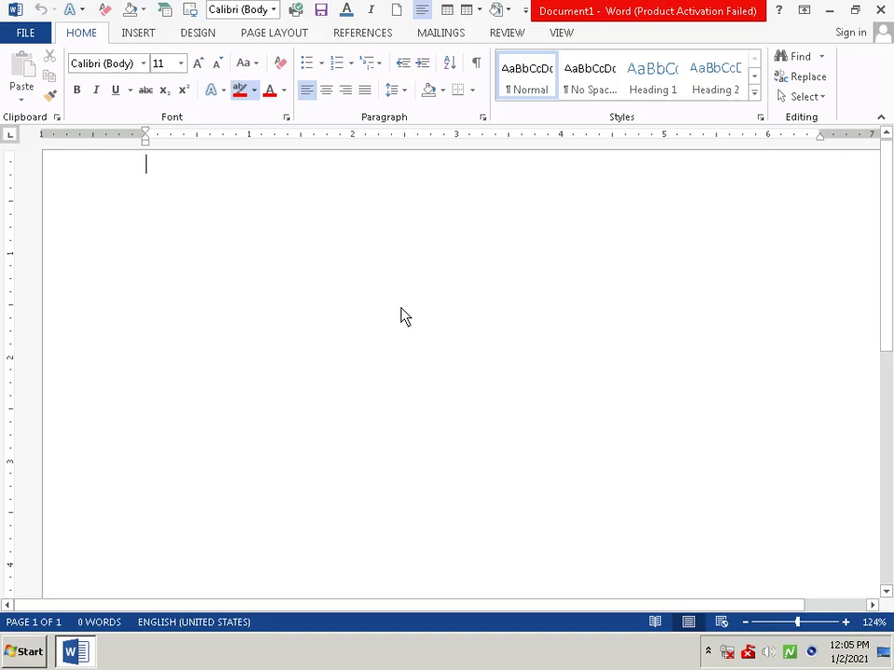
click(68, 393)
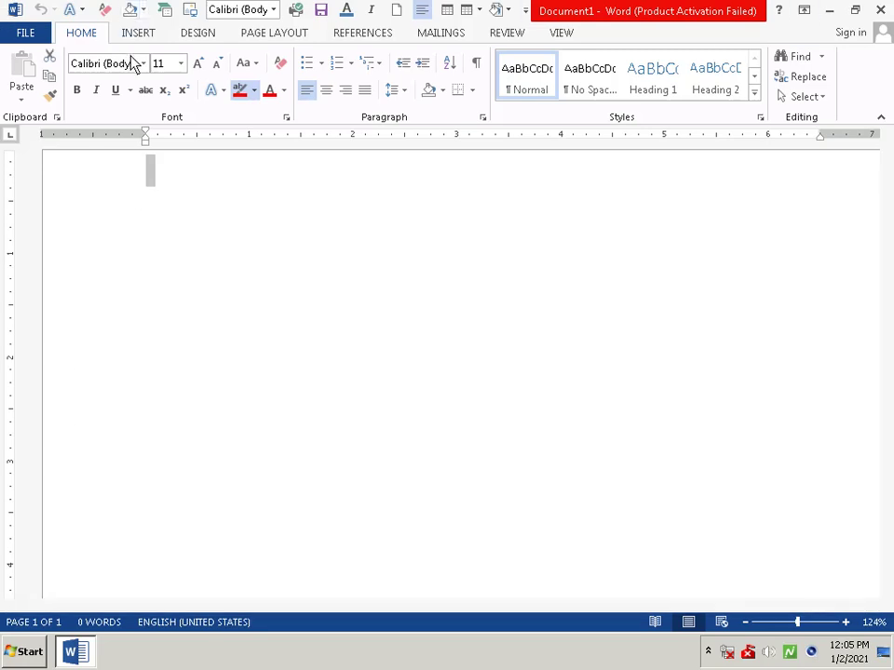
click(211, 33)
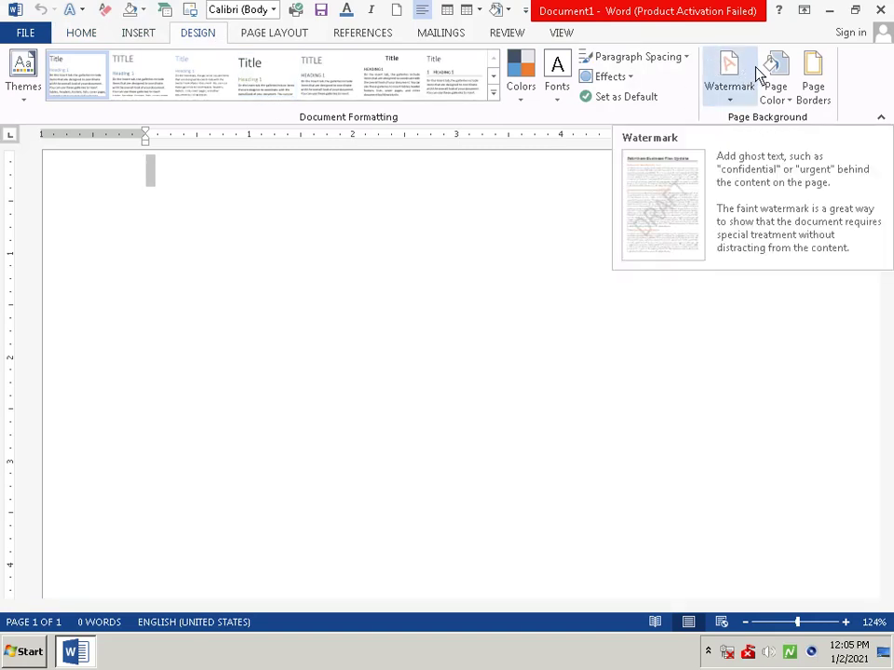
Fill the page with a two-colour gradient, yellow as colour 1 and red as colour 2
click(783, 100)
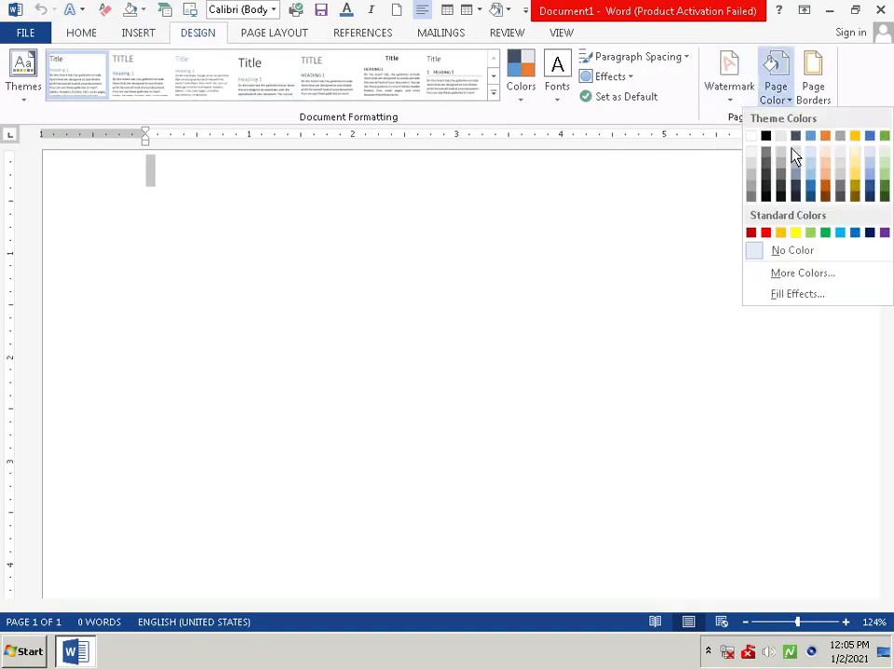
click(801, 296)
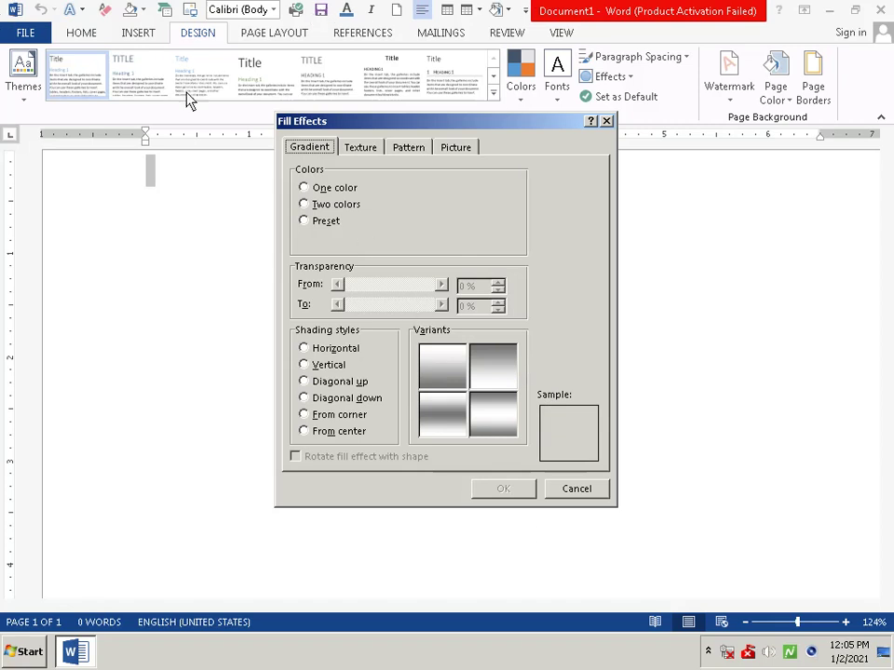
click(314, 205)
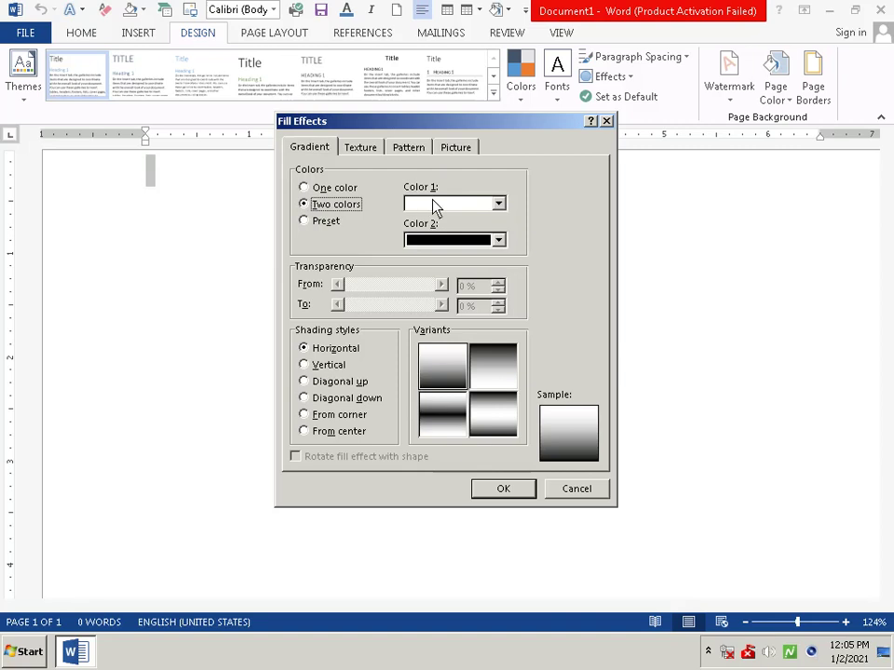
click(500, 241)
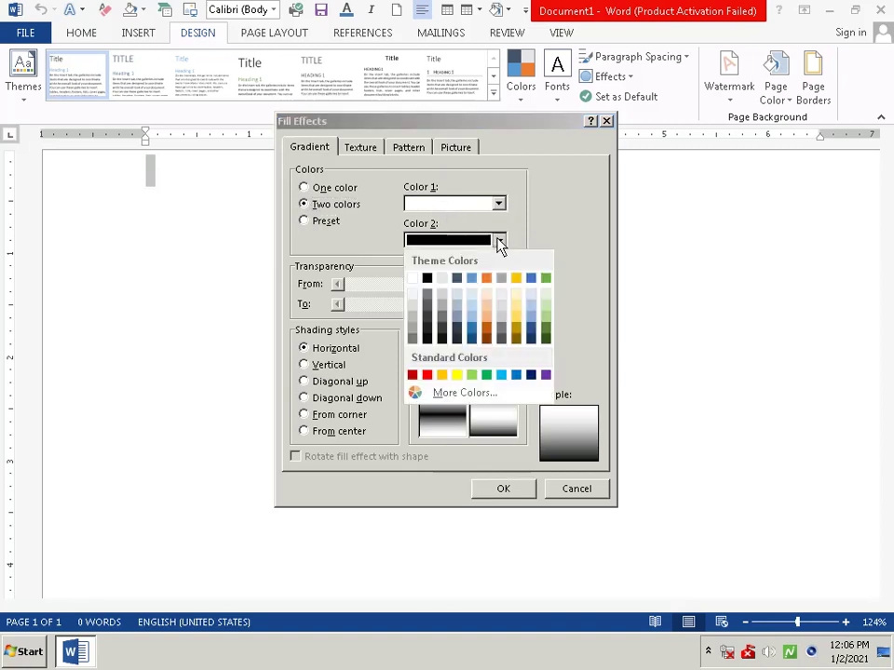
click(428, 376)
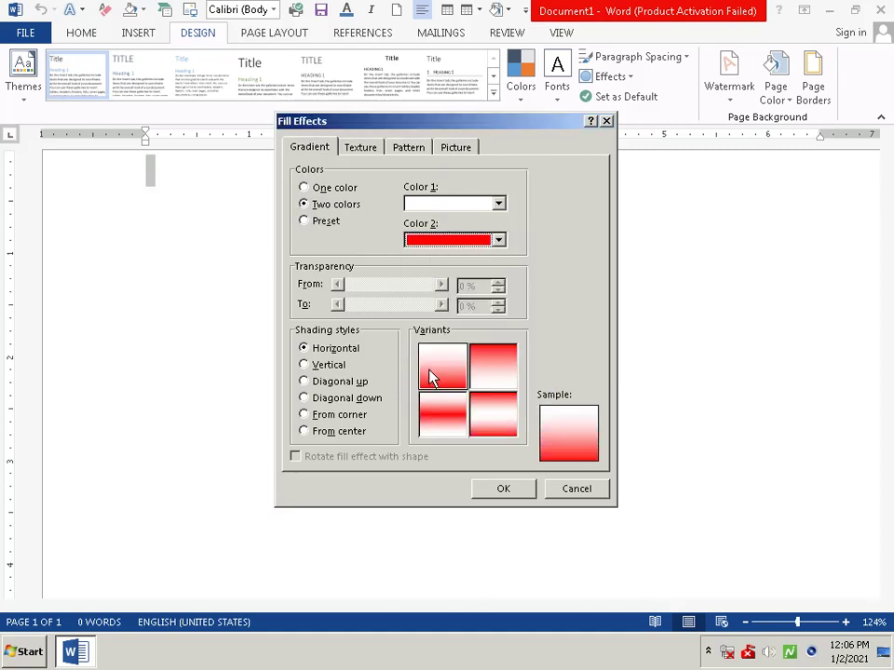
click(501, 203)
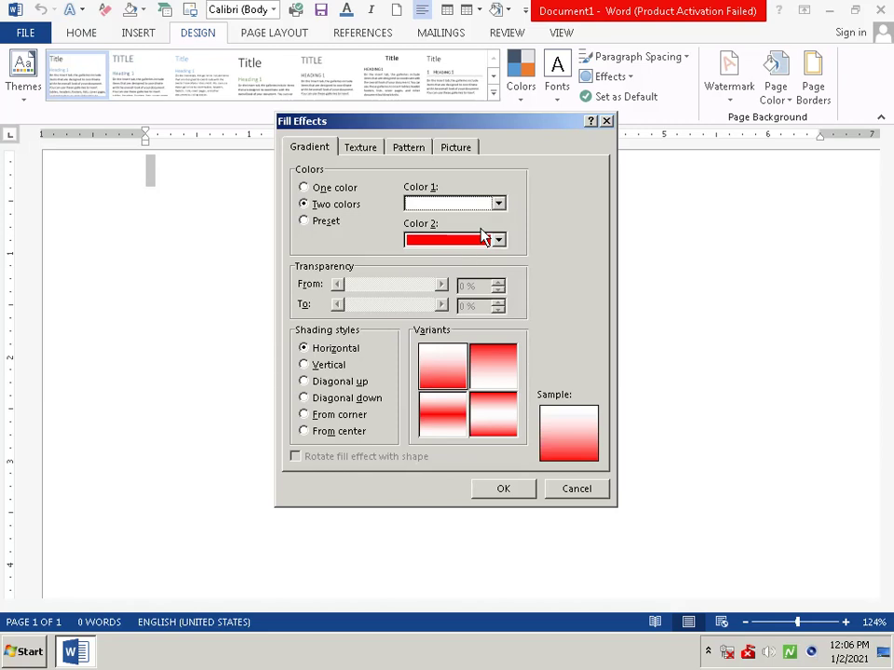
click(497, 207)
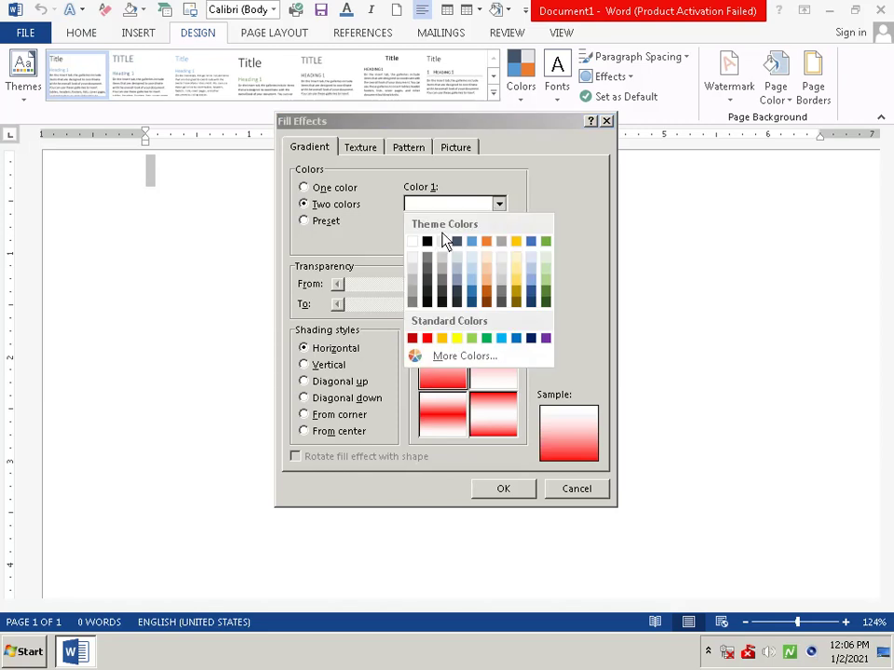
click(456, 338)
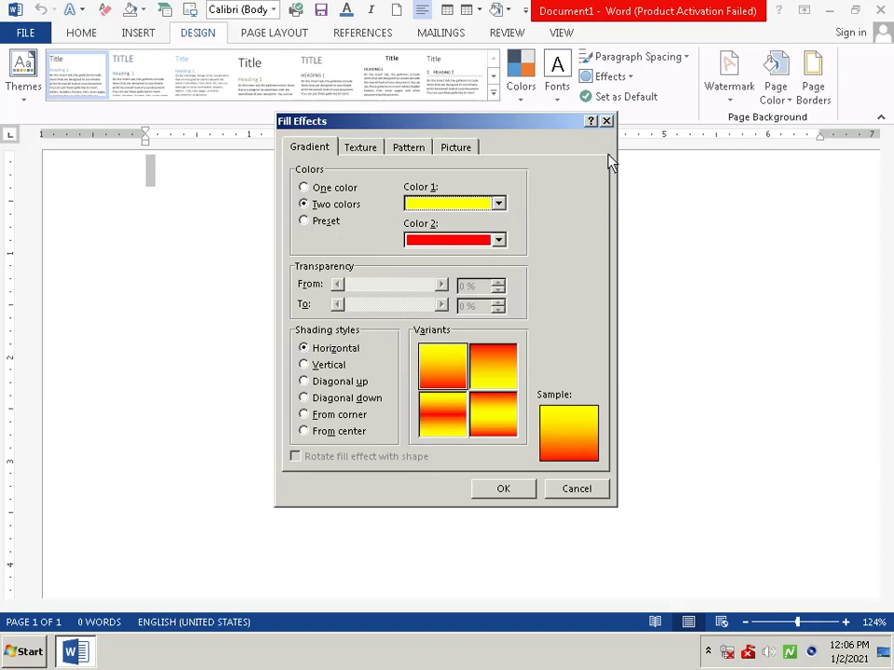
click(498, 493)
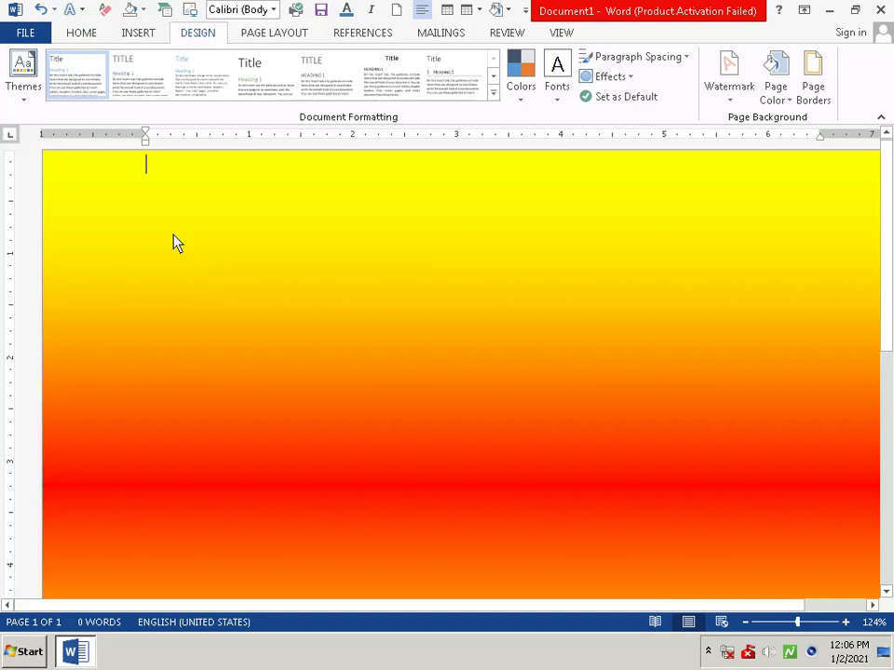
Add two blank lines at the top and set the font size to 48 pt
key(Return)
key(Return)
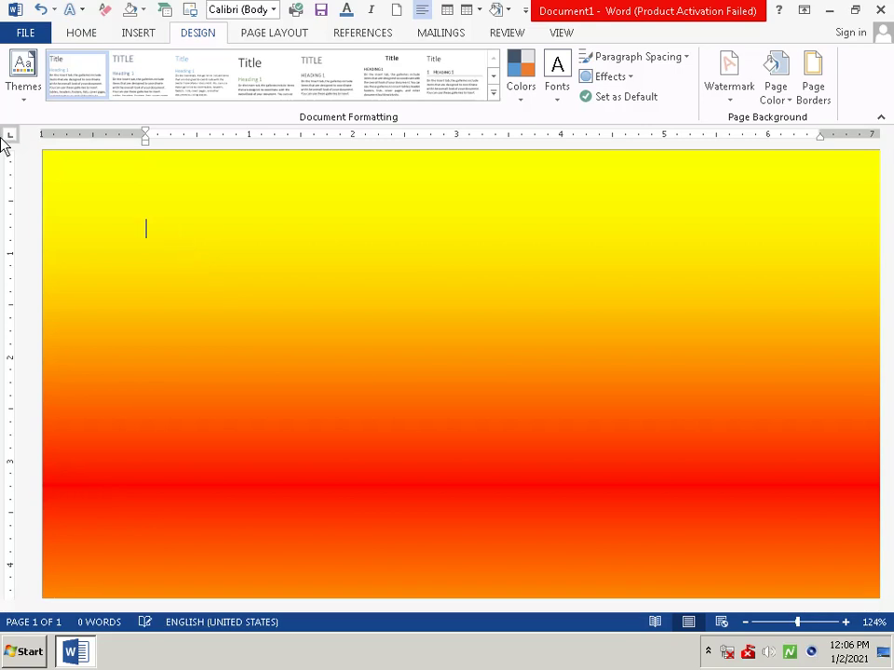
click(67, 32)
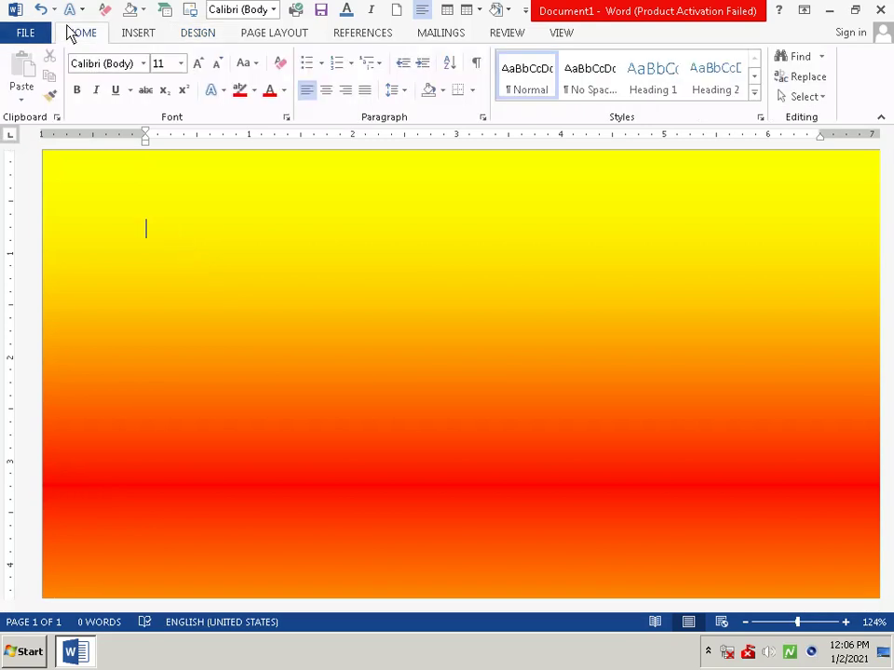
click(182, 64)
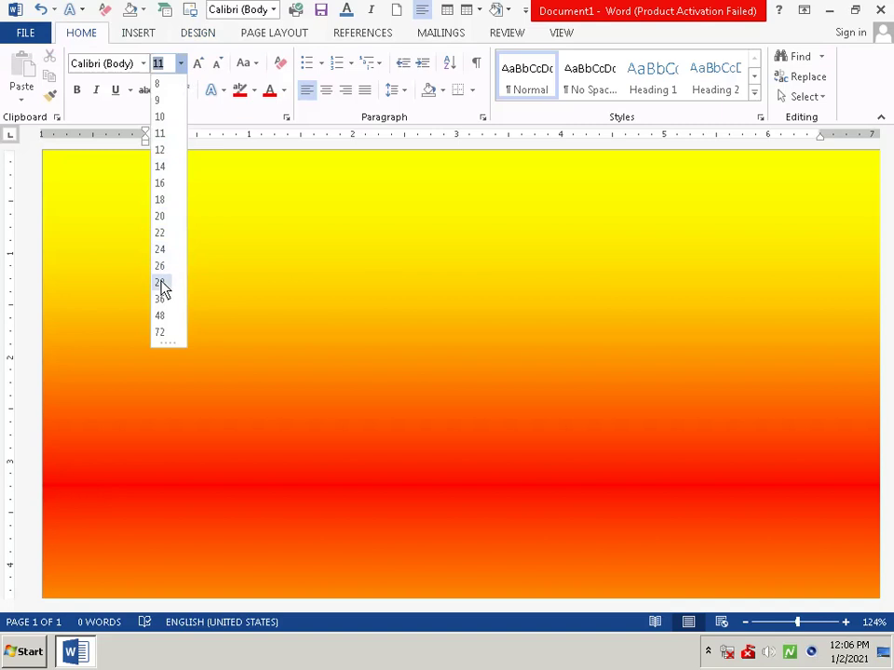
click(162, 316)
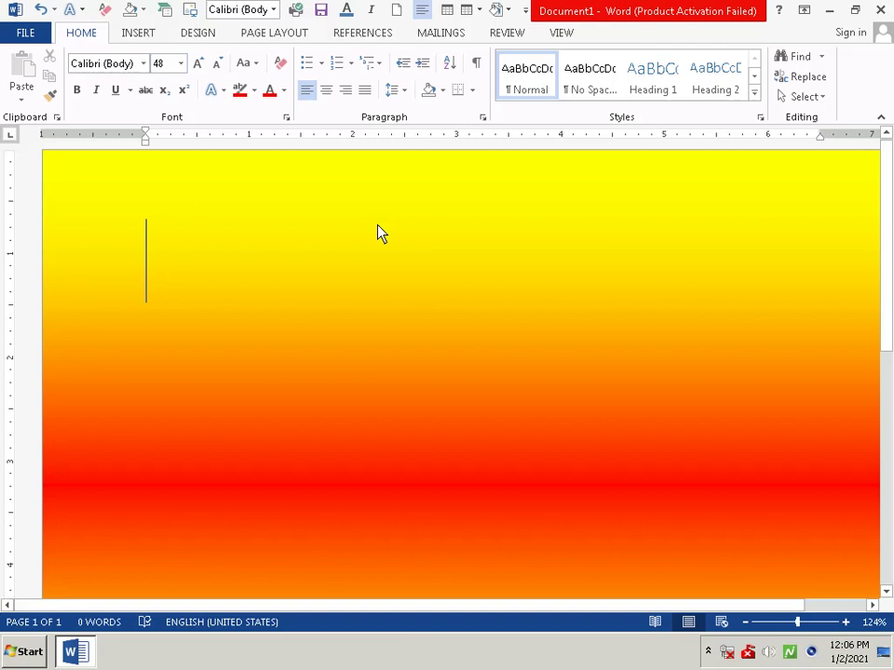
Type 'BY BY 2020', indent it with two tabs, and start a new line below
text(b)
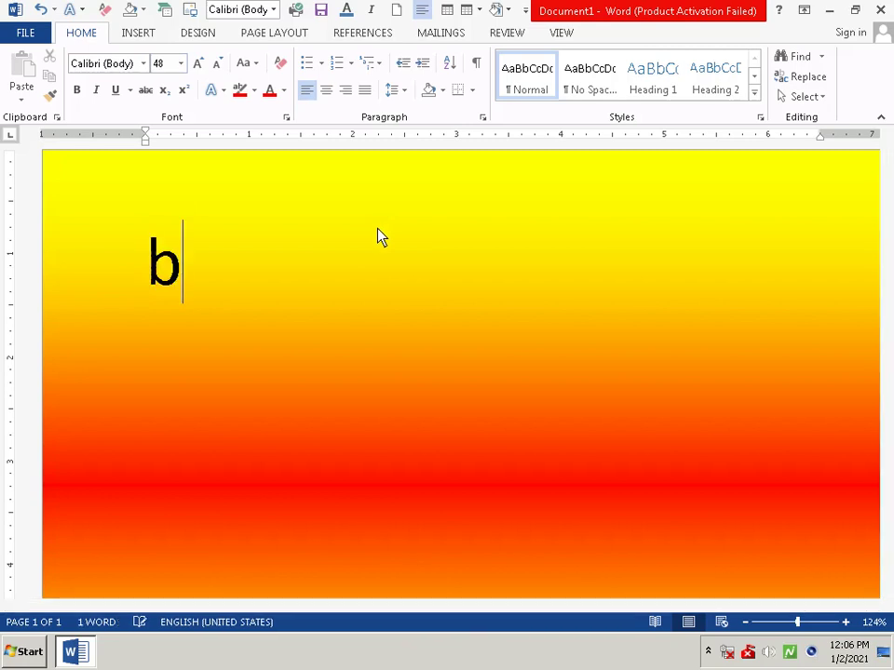
text(y)
key(BackSpace)
key(BackSpace)
text(B)
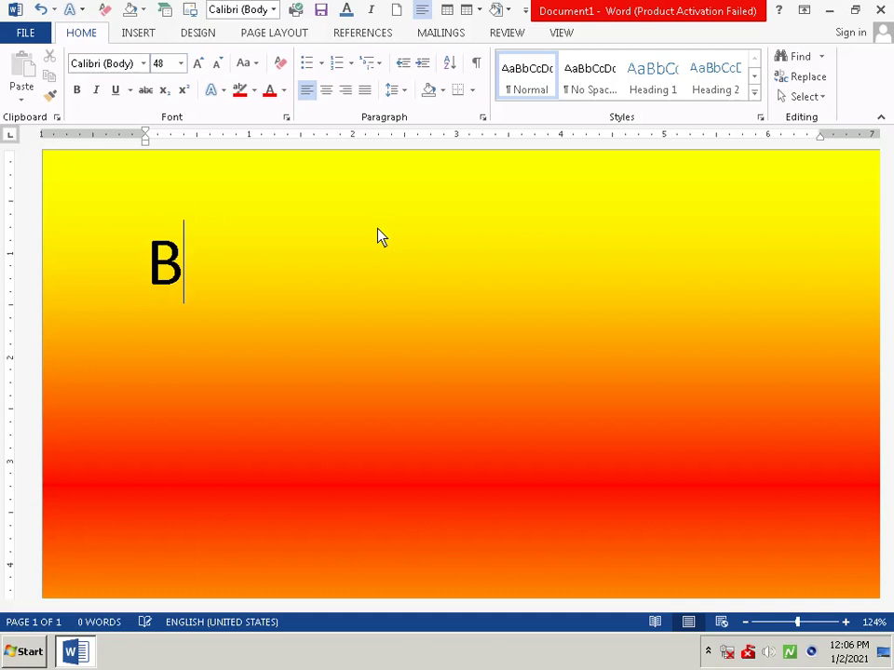
text(Y B)
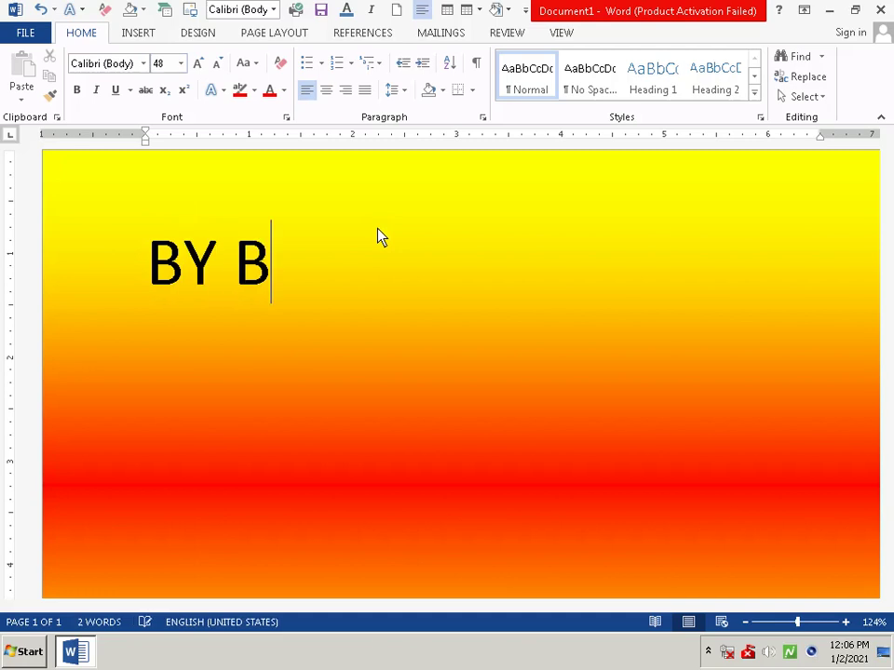
text(Y 202)
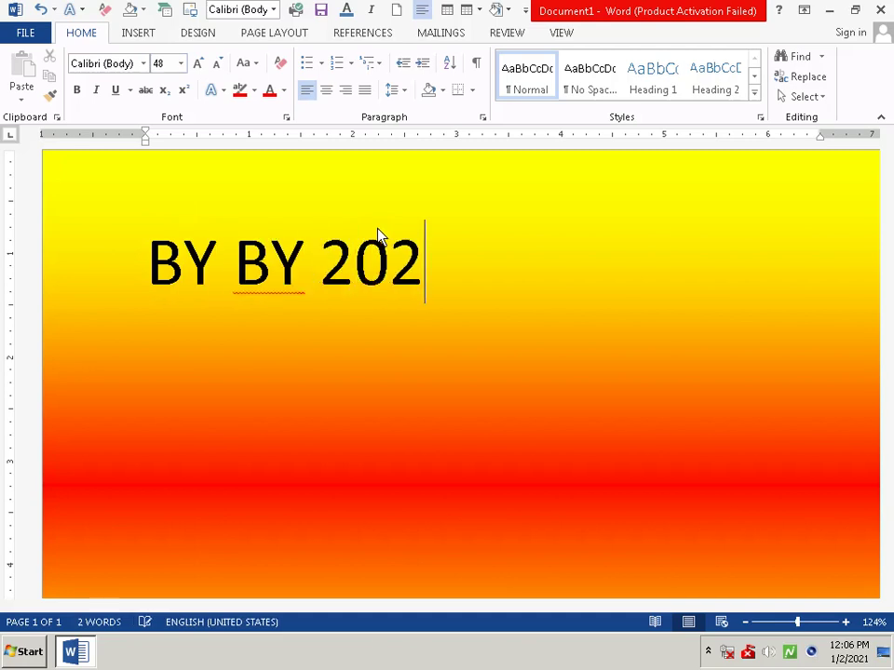
text(0)
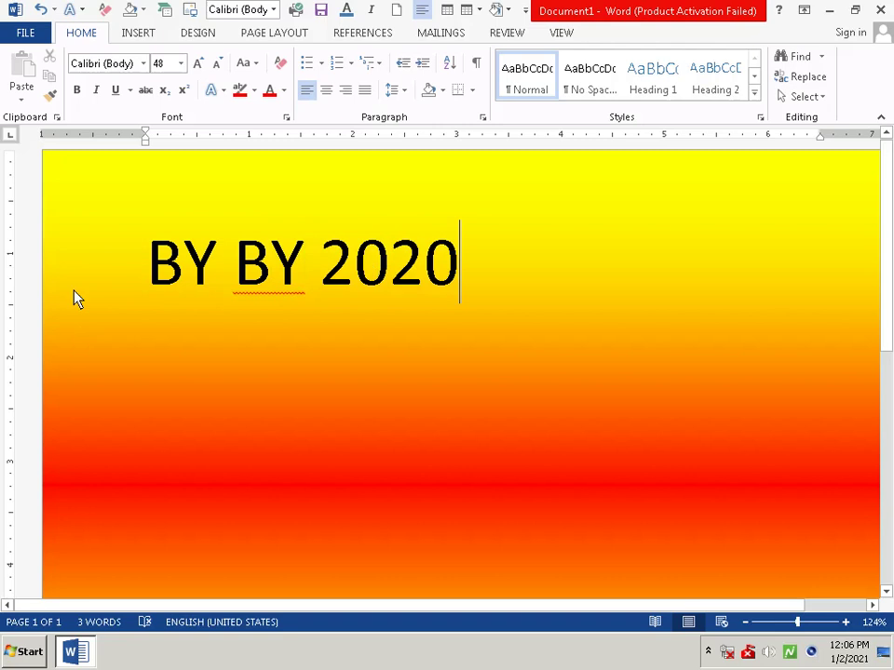
click(145, 275)
key(Tab)
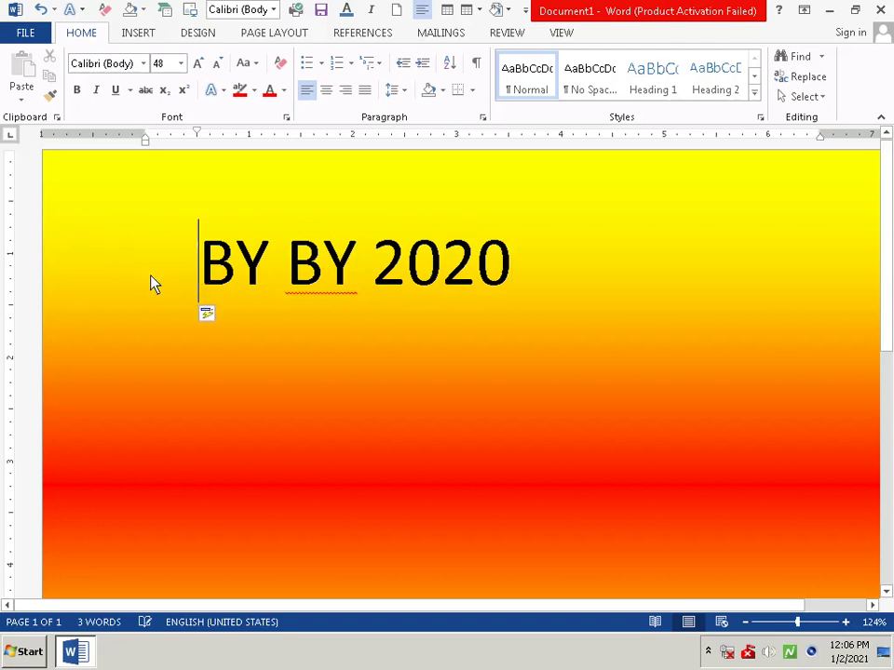
key(Tab)
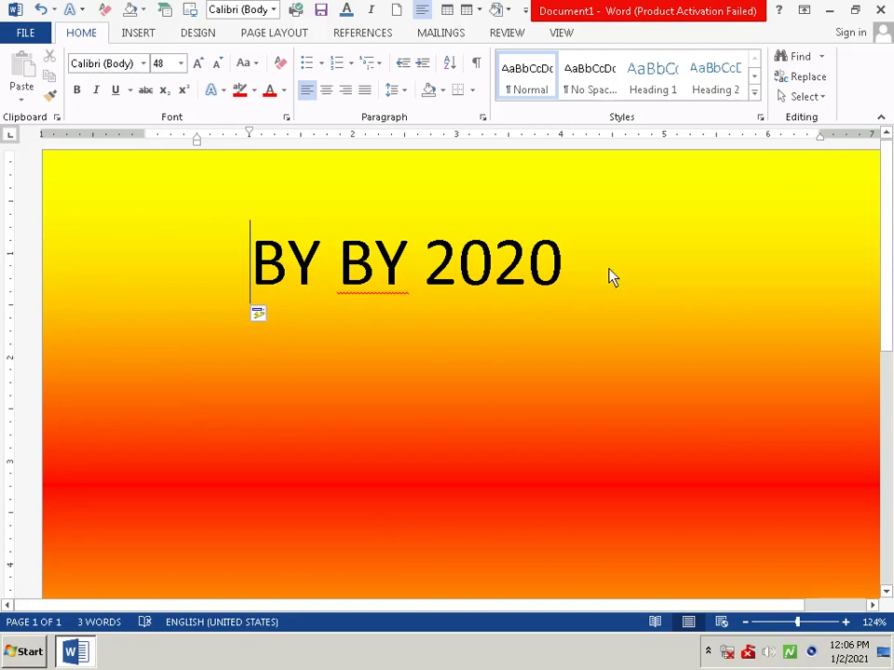
click(571, 363)
key(Return)
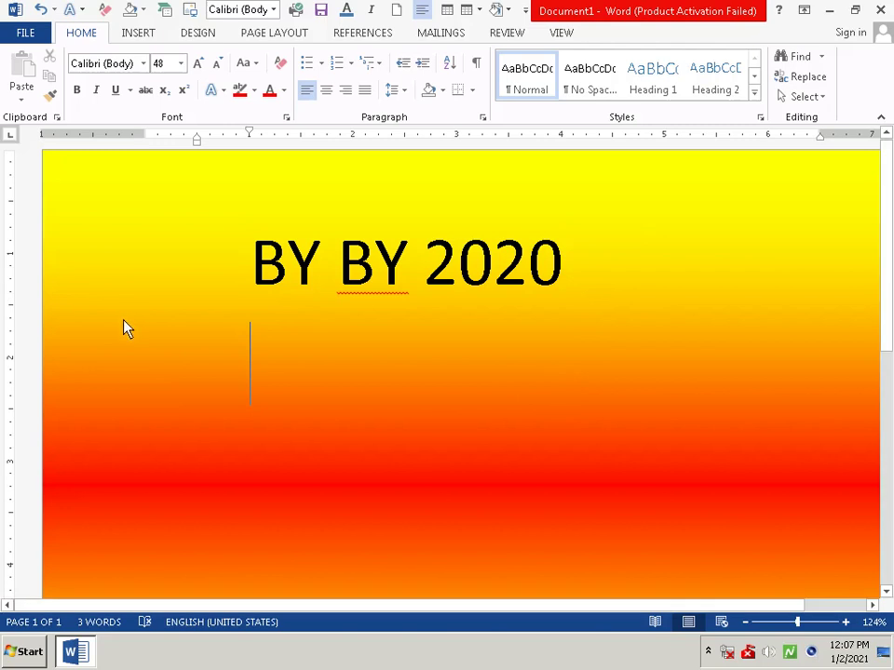
Type 'Happy new year' on the second line and start a new line beneath it
click(108, 419)
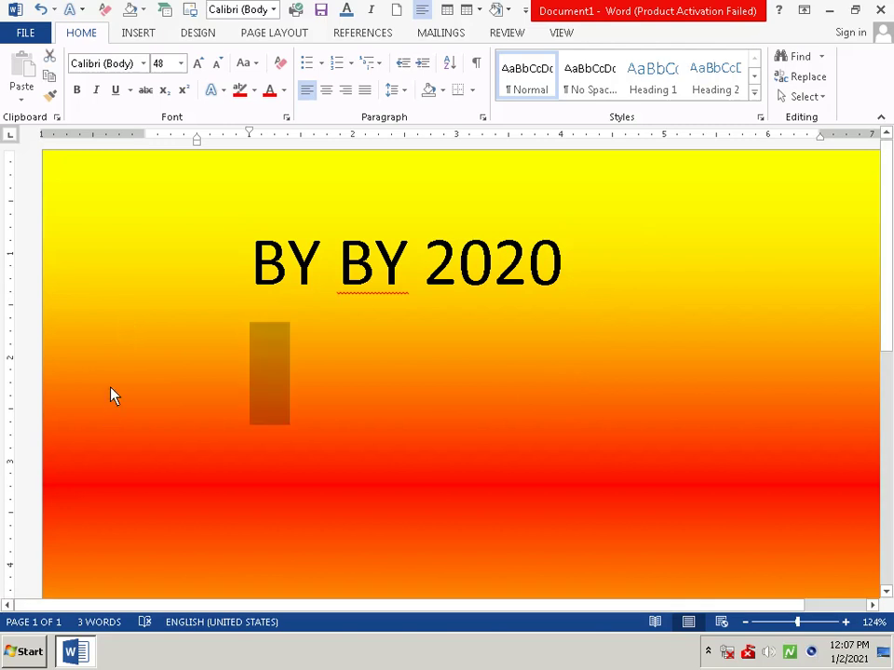
click(275, 421)
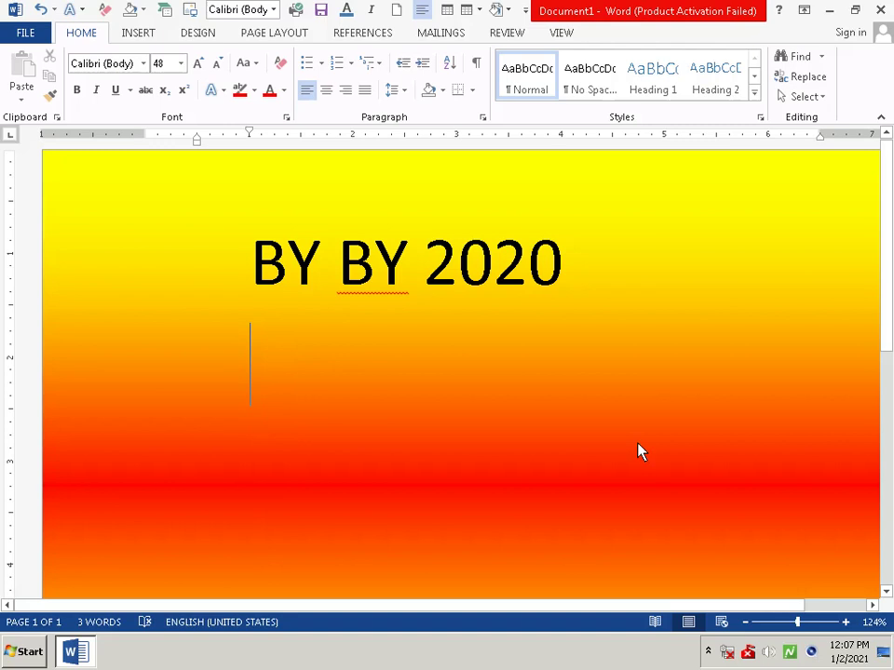
text(h)
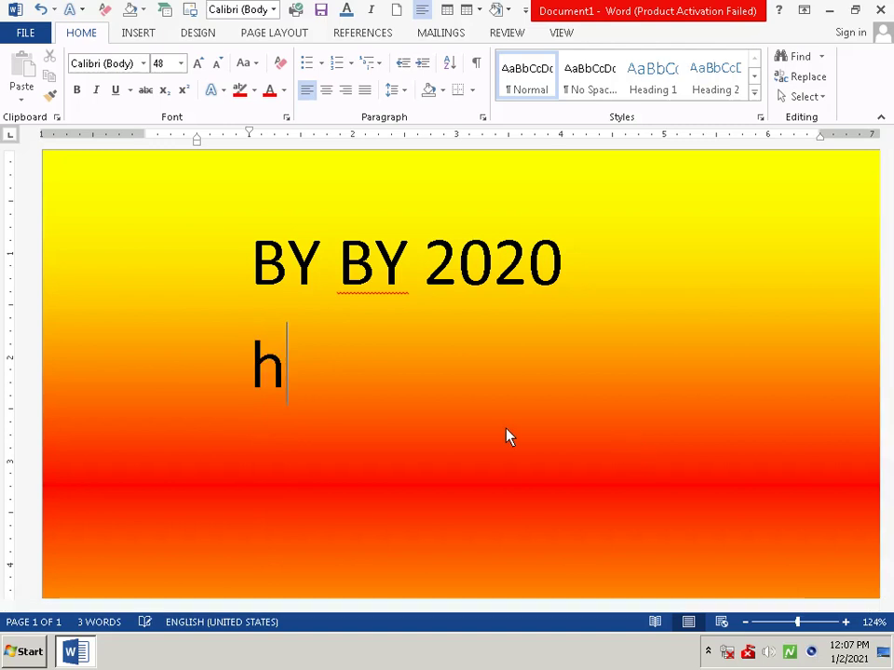
key(BackSpace)
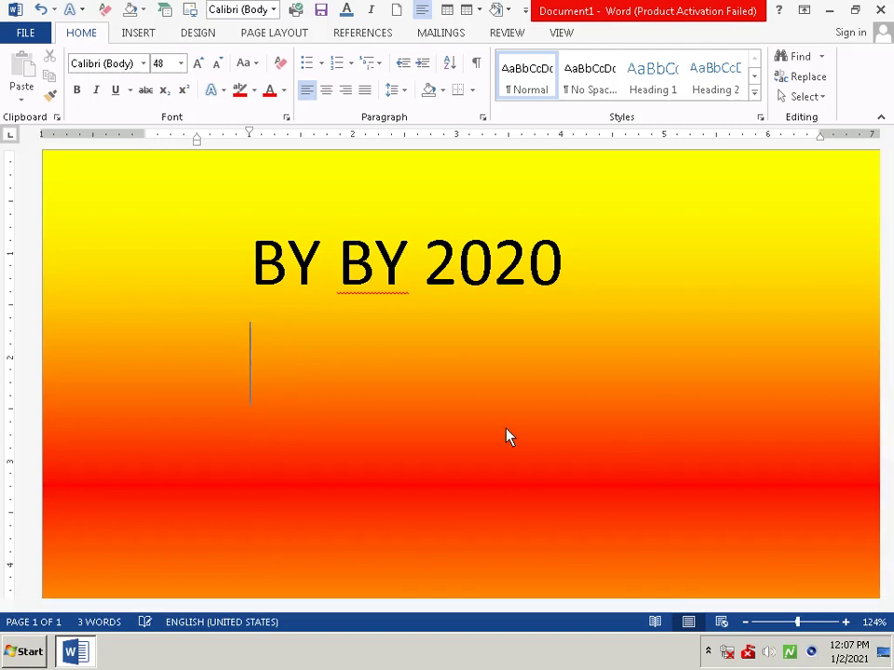
text(Ha)
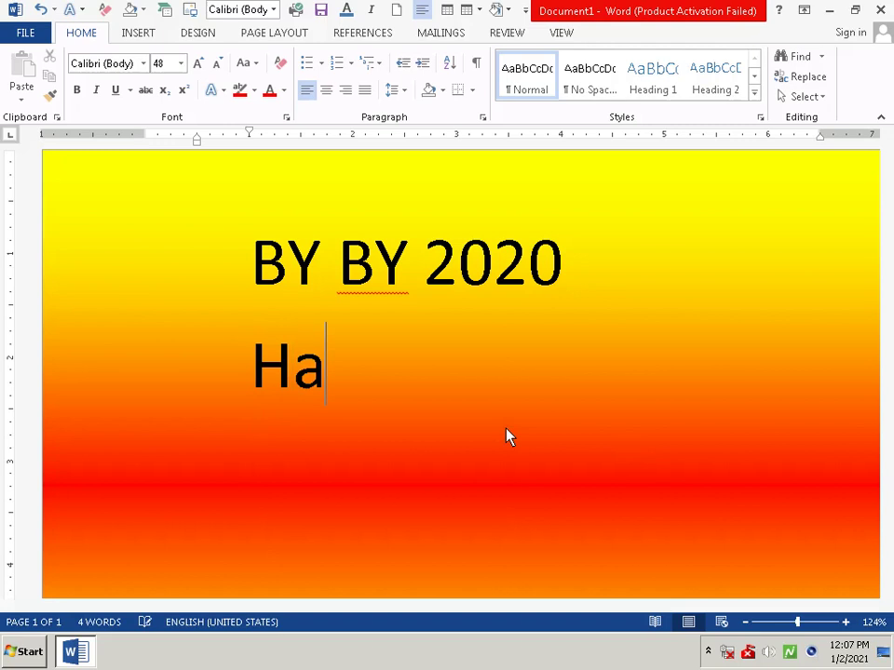
text(pp)
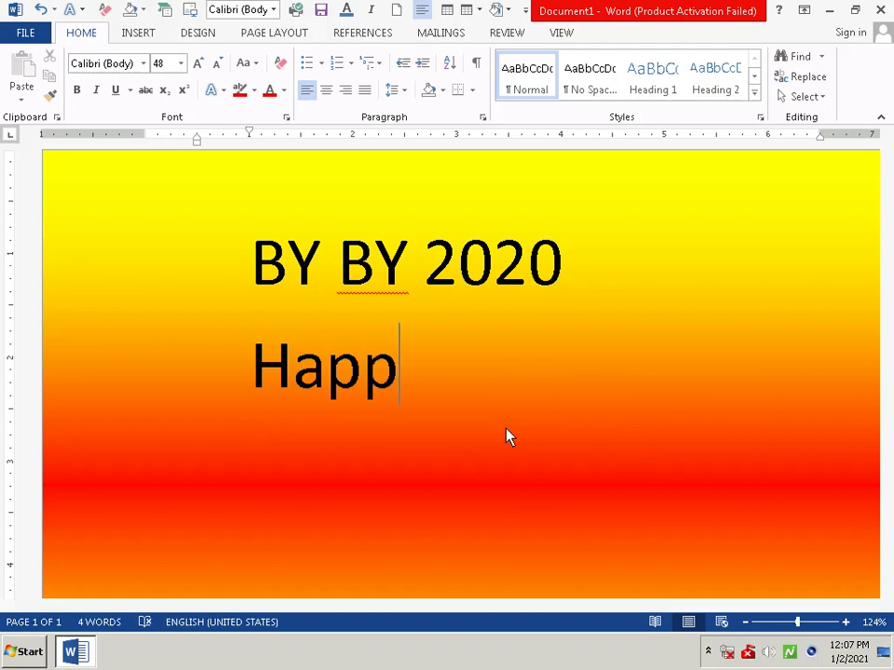
text(y )
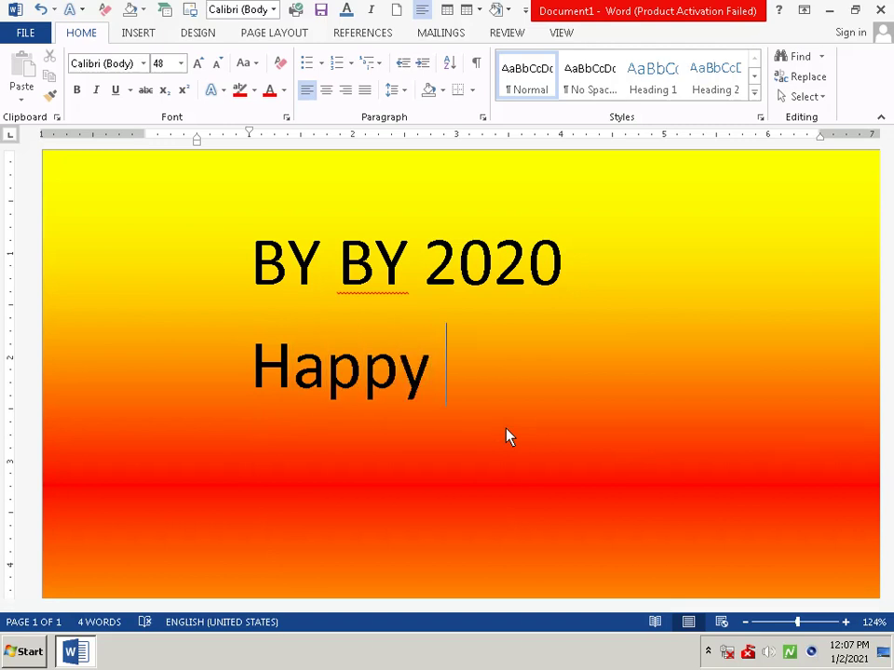
text(new)
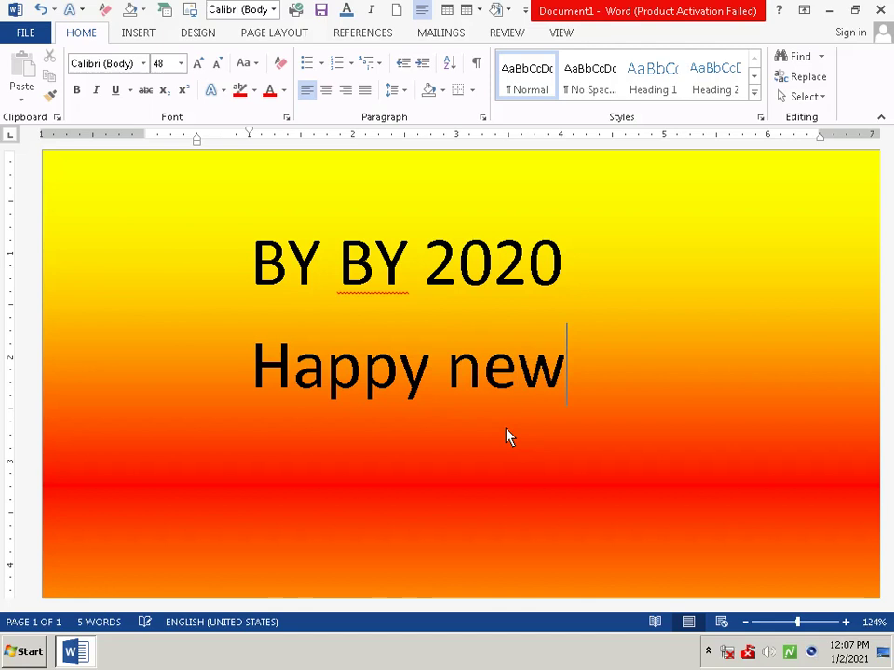
text(n)
key(BackSpace)
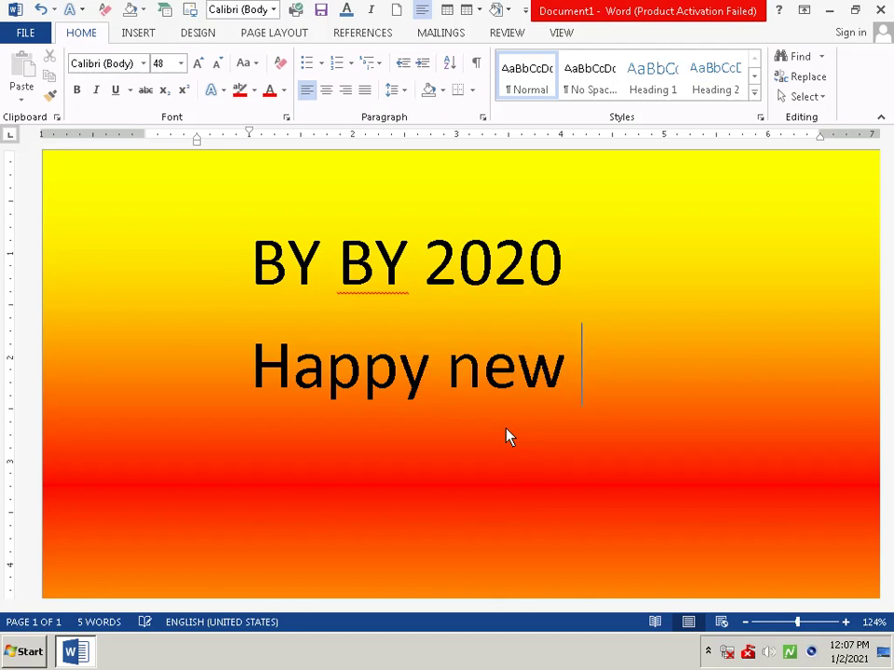
text(year)
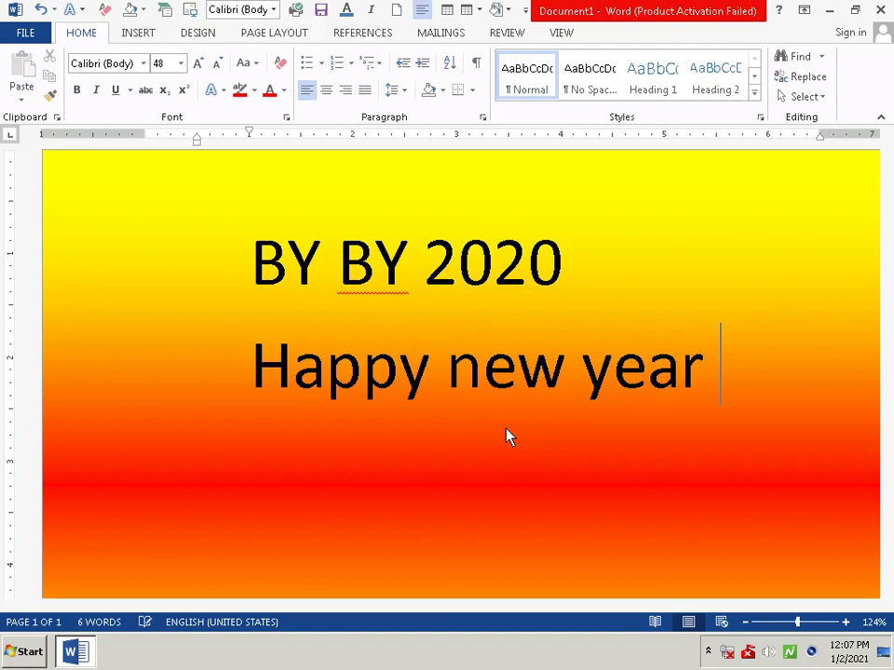
key(Return)
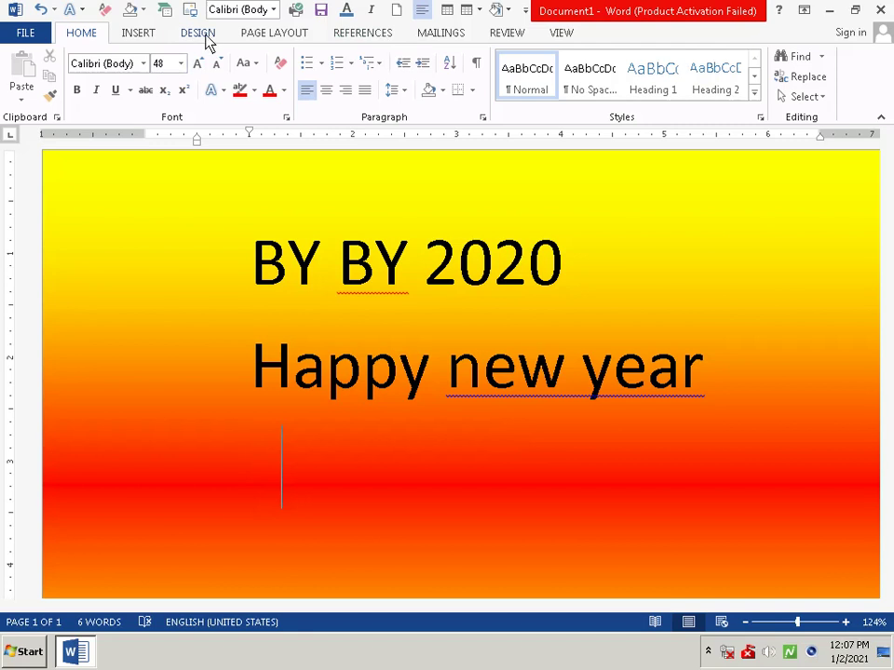
Keep 48 pt, type a first draft of the year on the blank third line, then start over
click(181, 65)
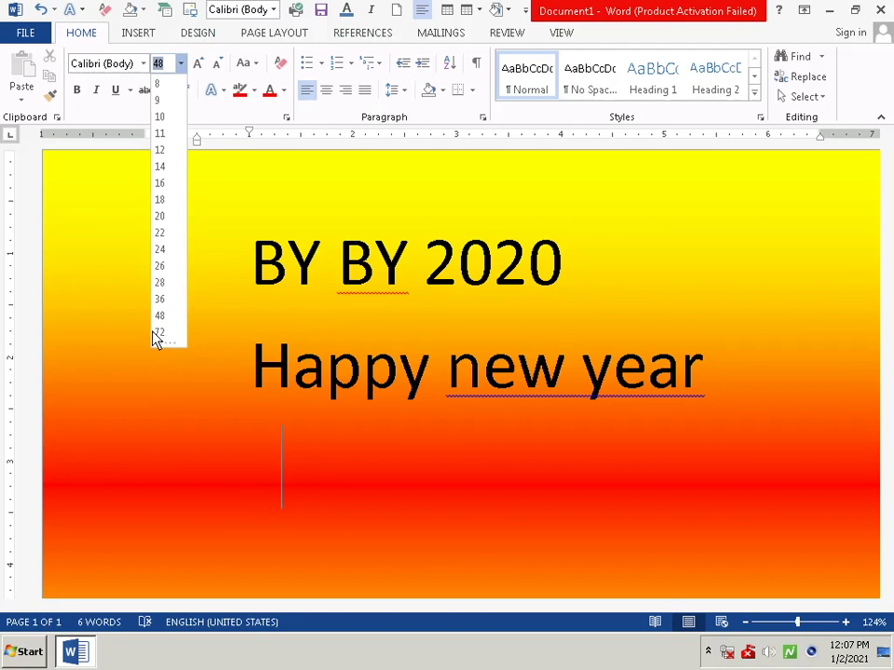
click(177, 354)
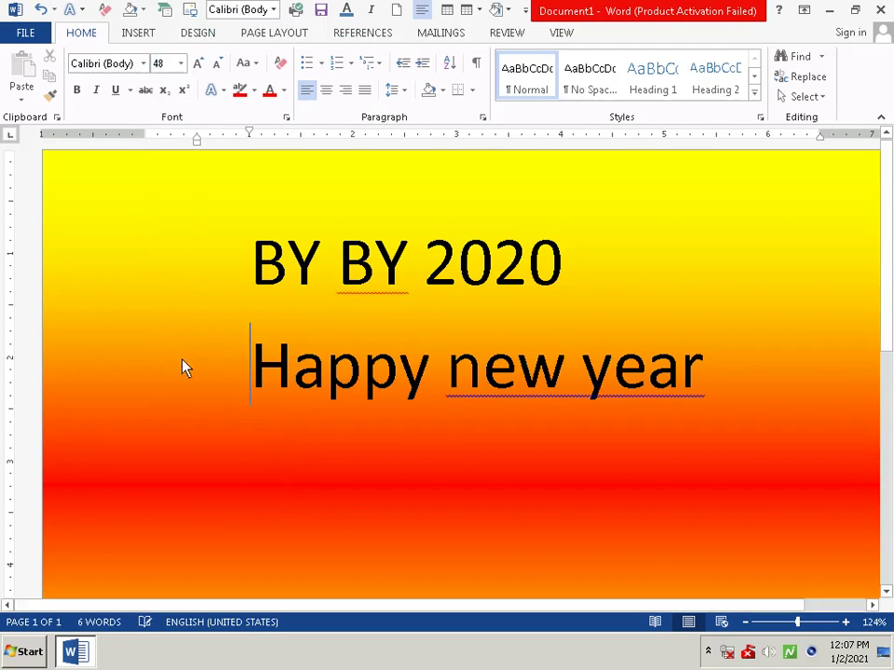
click(265, 498)
text(201)
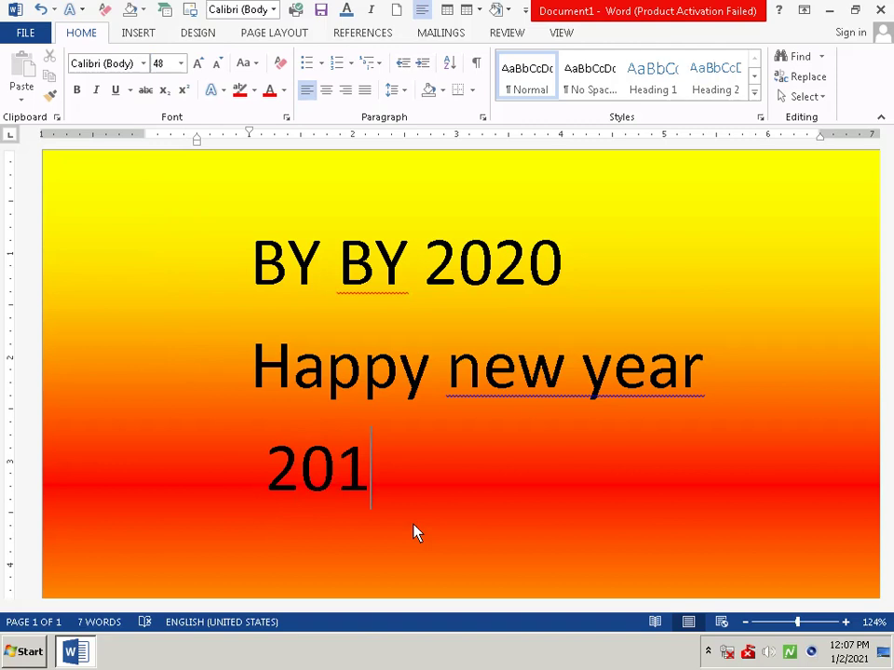
key(BackSpace)
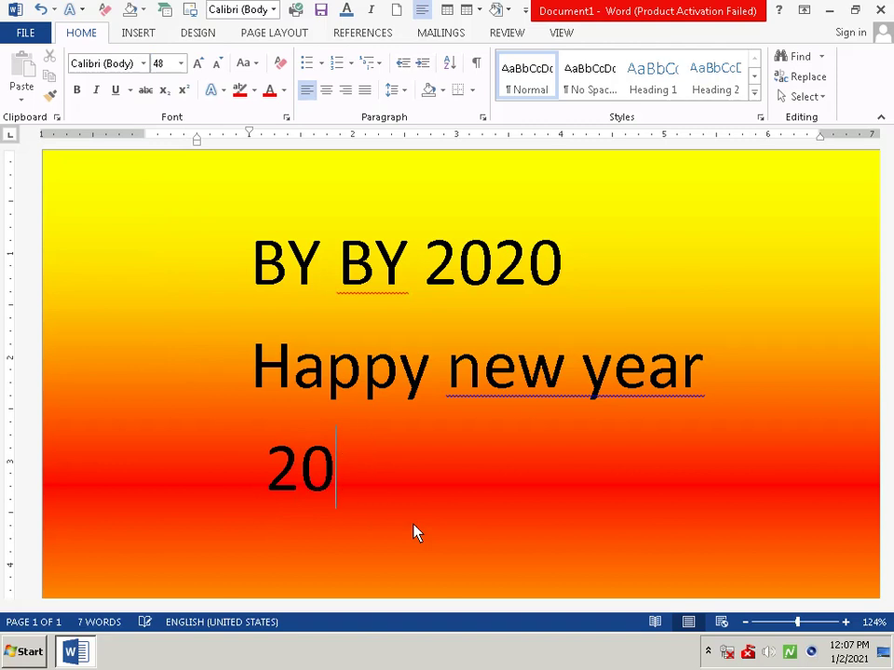
text(21)
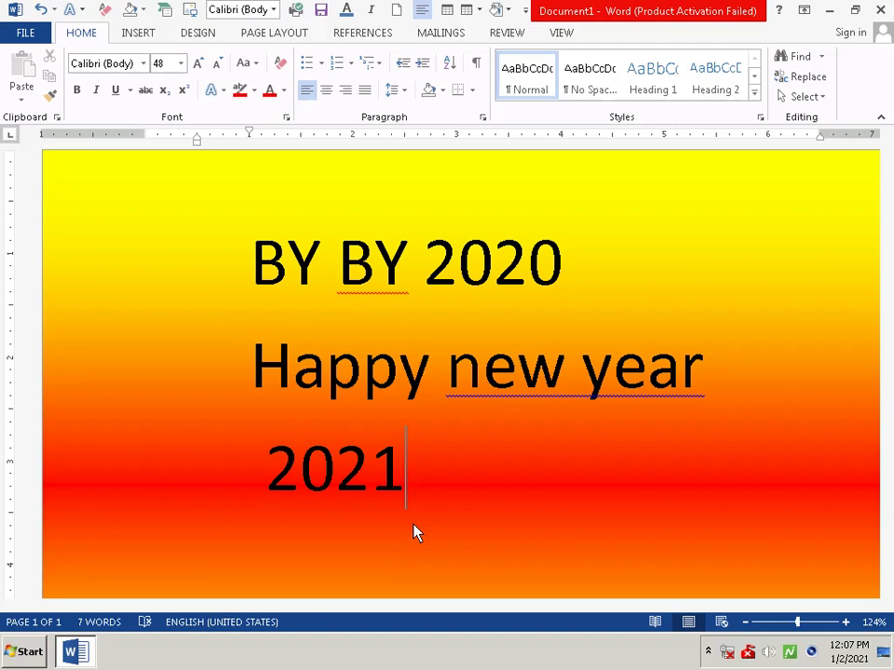
key(BackSpace)
key(BackSpace)
key(BackSpace)
key(BackSpace)
key(BackSpace)
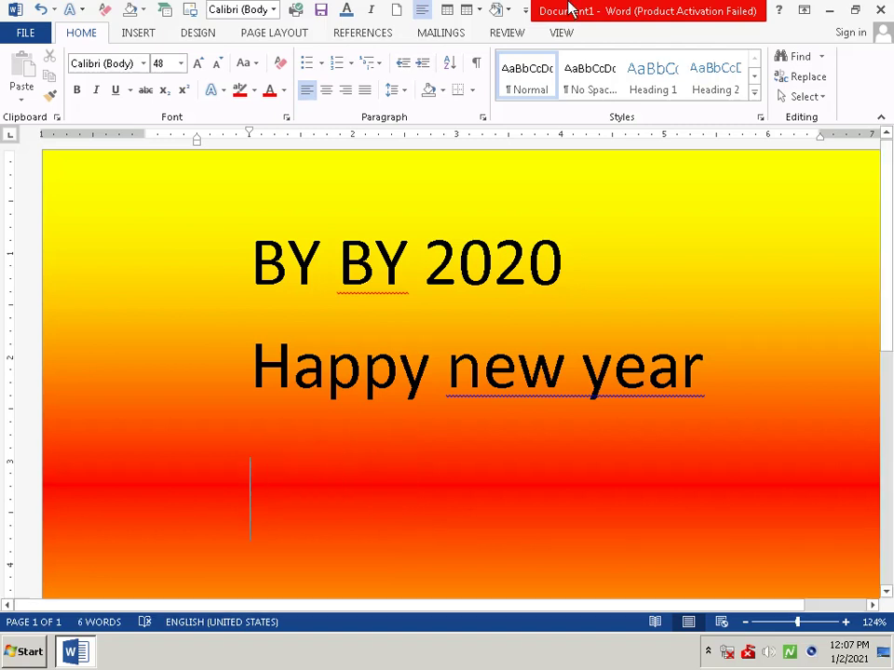
Set the third line to 72 pt, indent it with two tabs and type '2021'
click(182, 65)
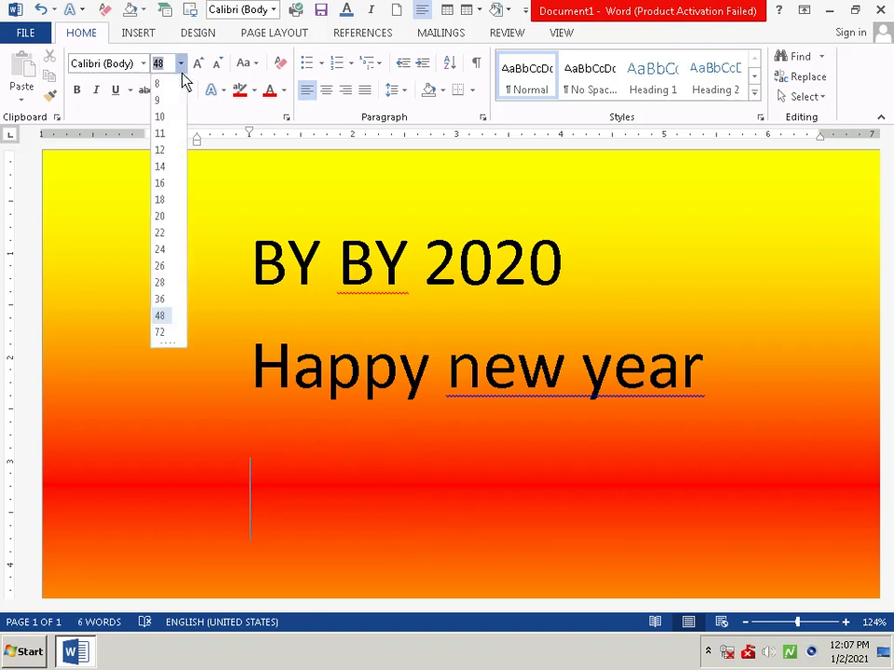
click(160, 332)
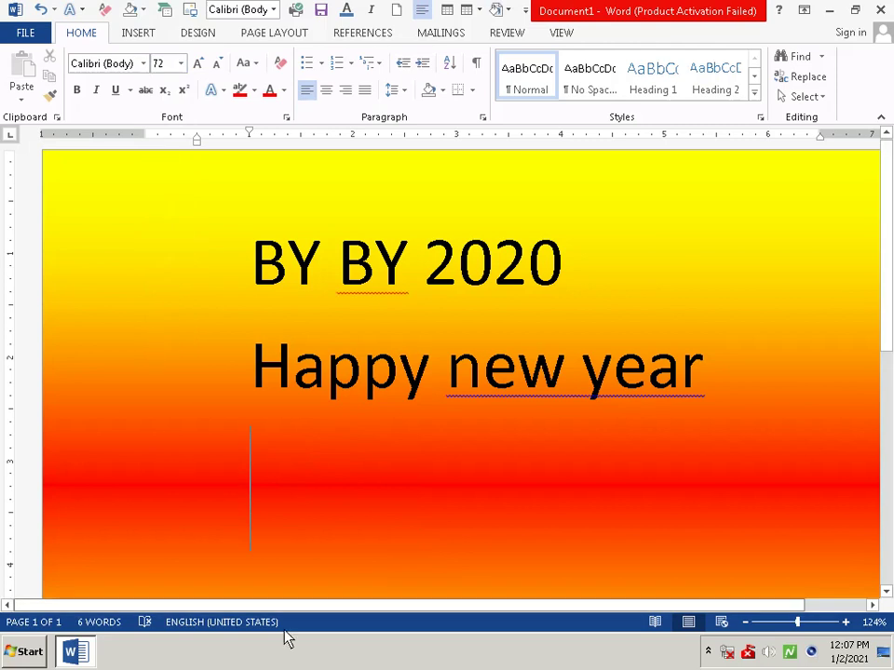
key(Tab)
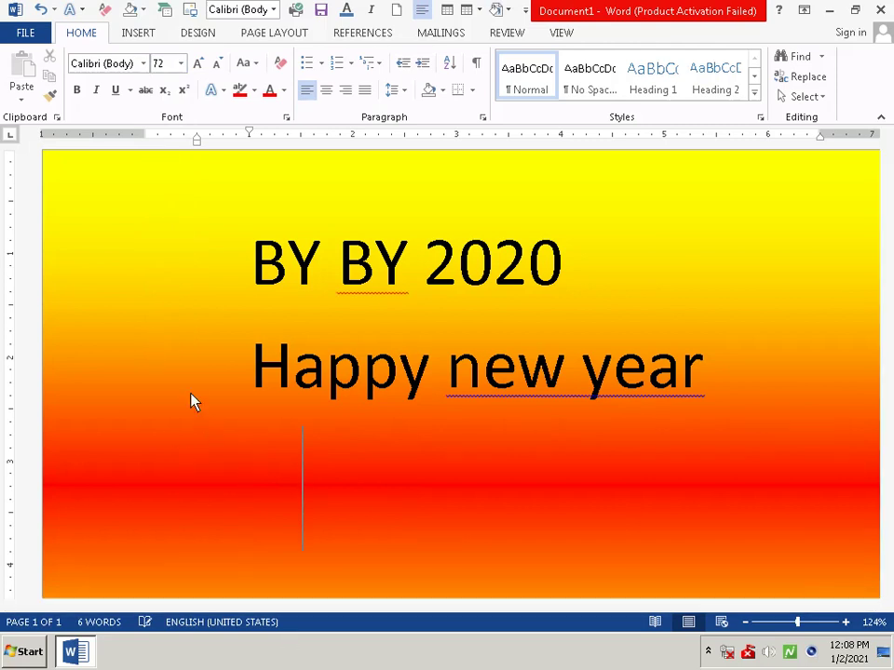
key(Tab)
text(201)
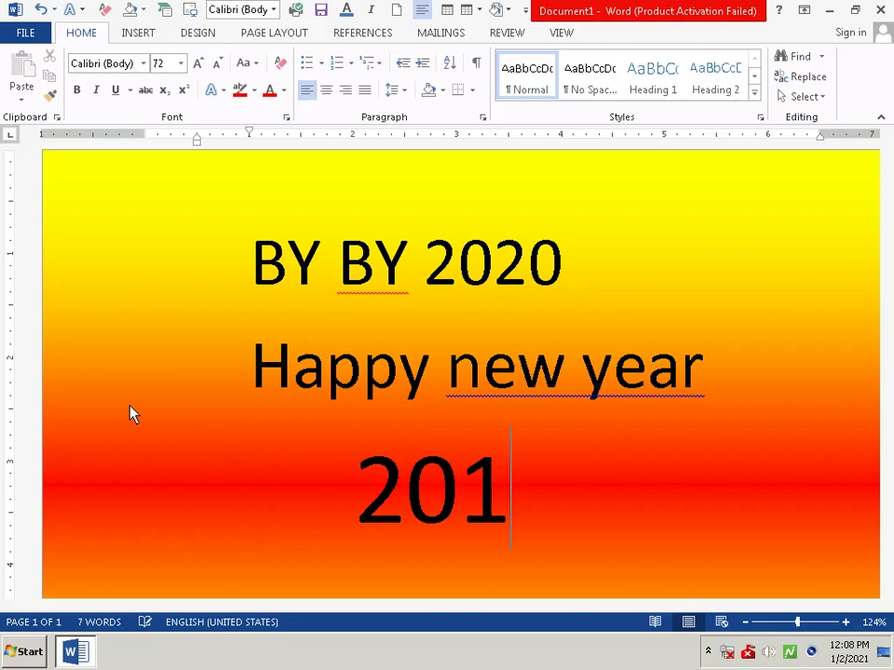
text(0)
key(BackSpace)
key(BackSpace)
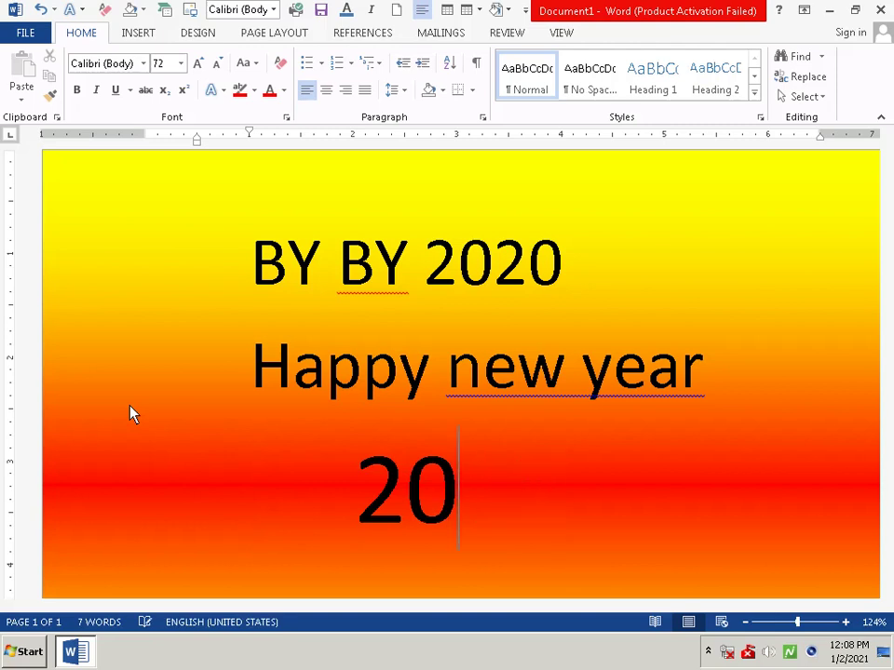
text(21)
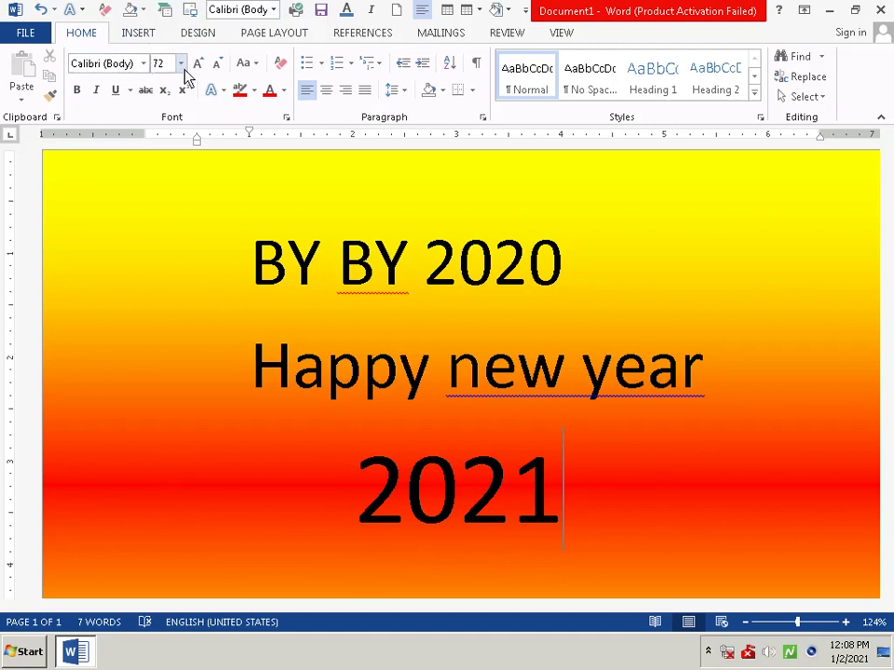
click(214, 270)
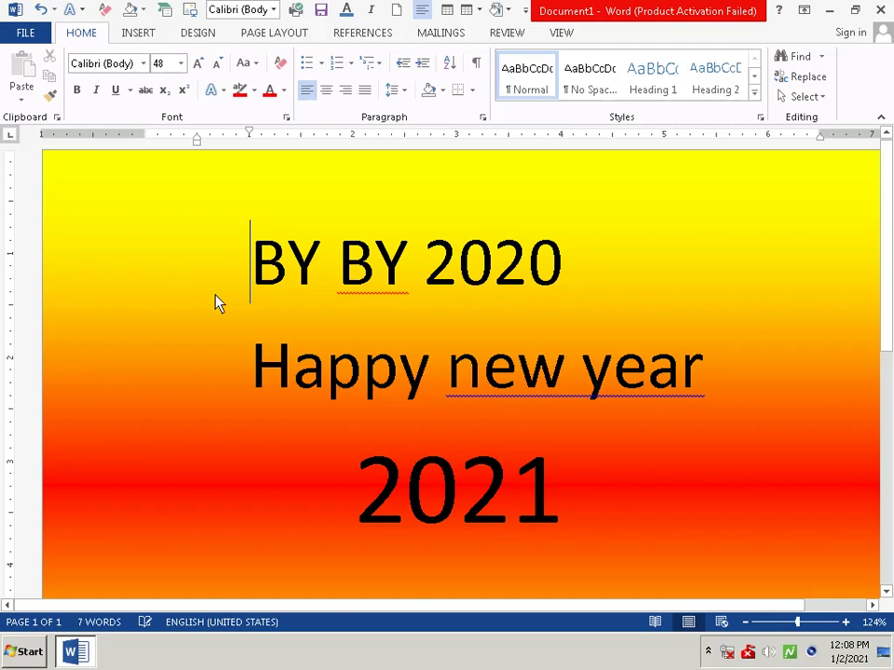
Split the heading's first 'BY' onto its own top line
drag(205, 295, 808, 200)
click(594, 265)
drag(333, 270, 241, 282)
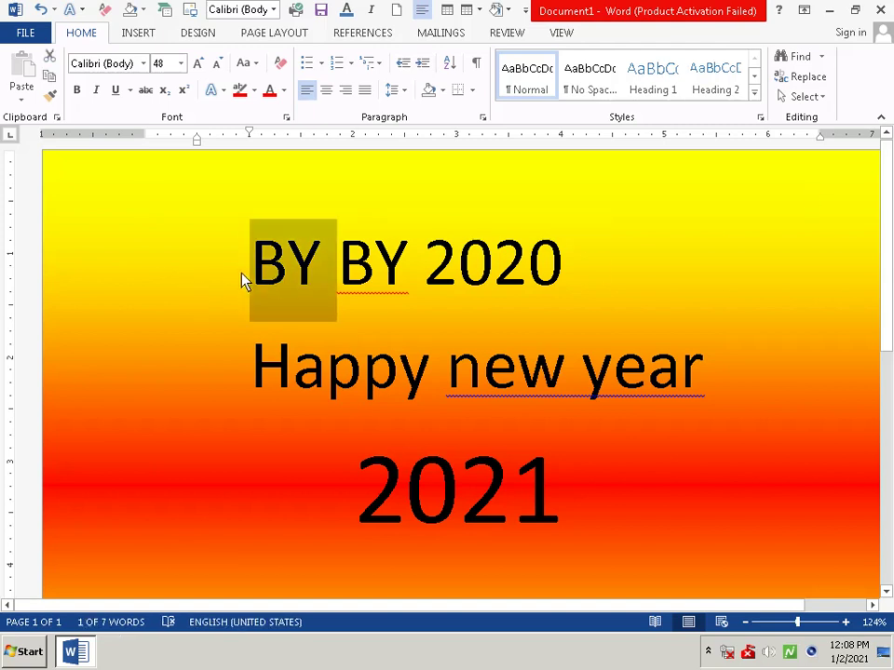
key(F2)
click(146, 197)
key(Return)
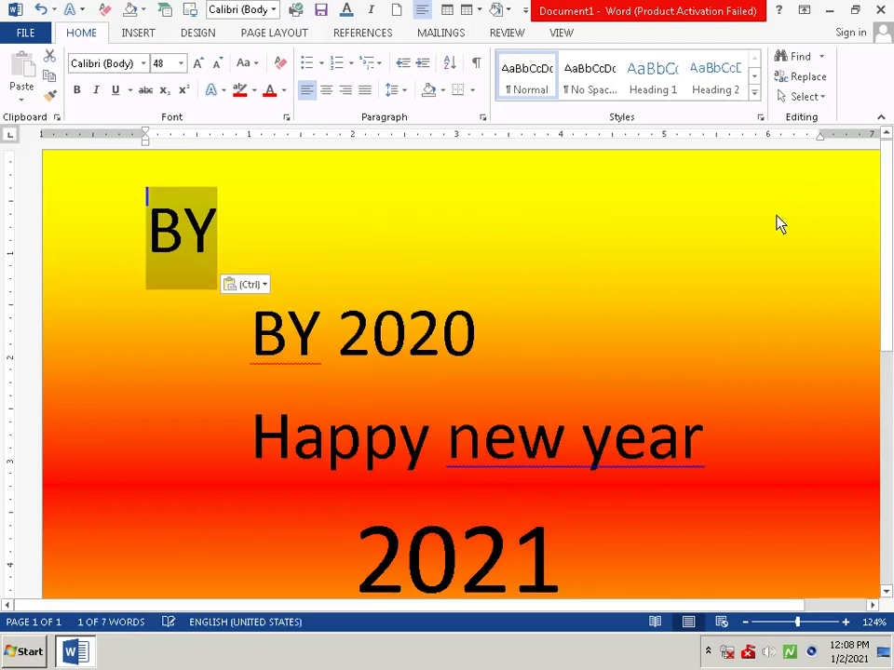
shift+click(780, 223)
click(775, 242)
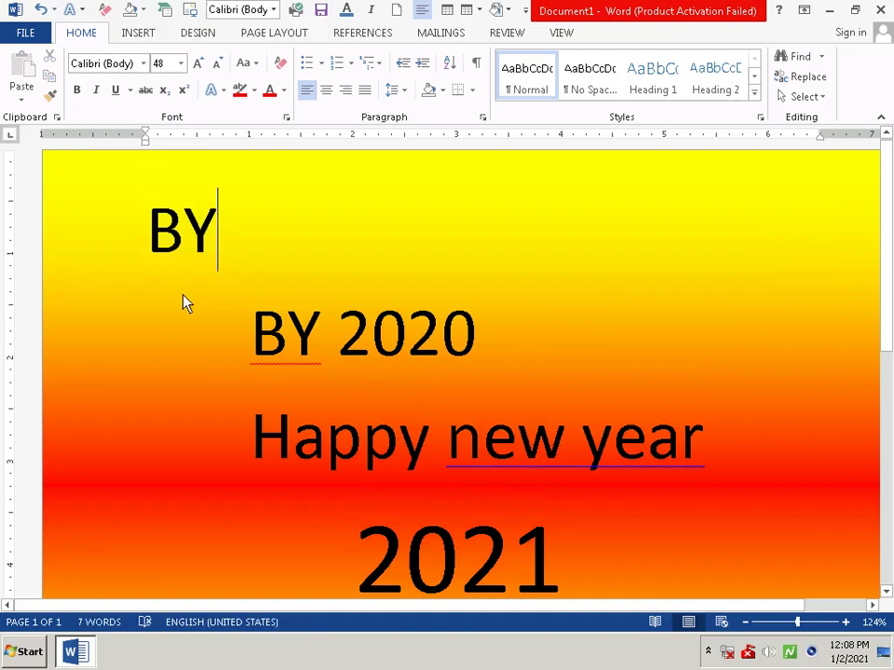
Try dragging the top-line 'BY' back beside 'BY 2020'
click(112, 228)
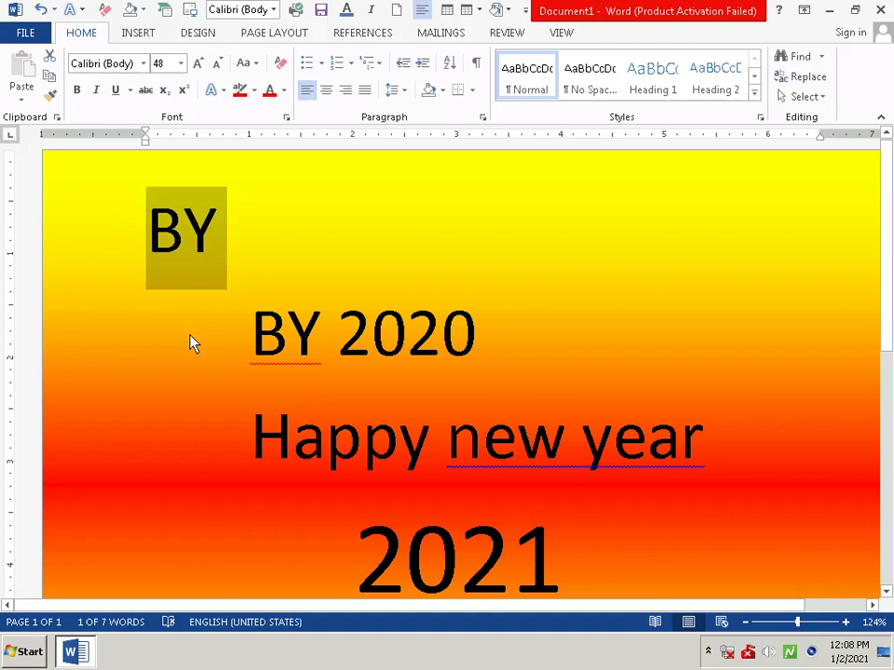
click(193, 342)
click(95, 241)
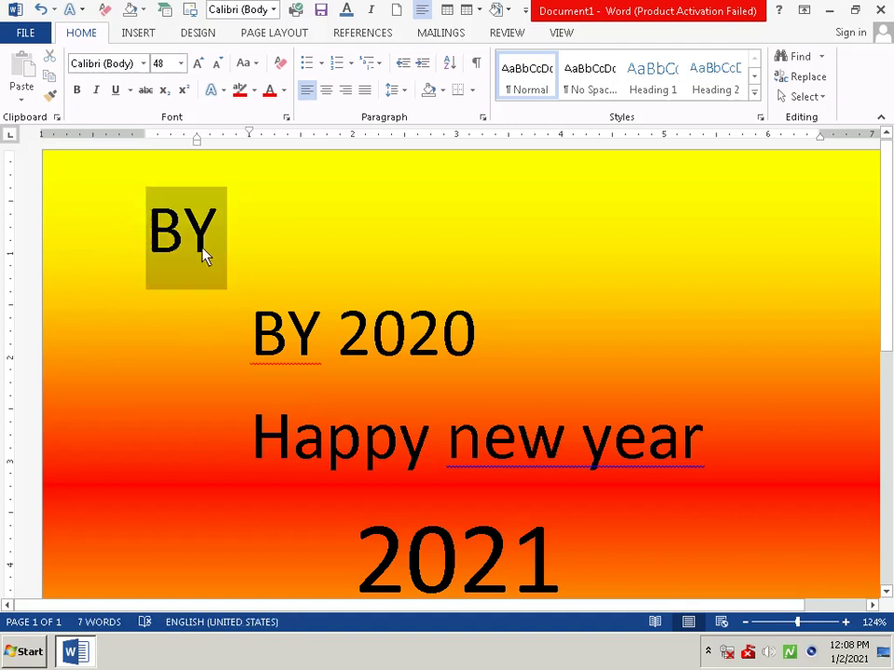
click(226, 285)
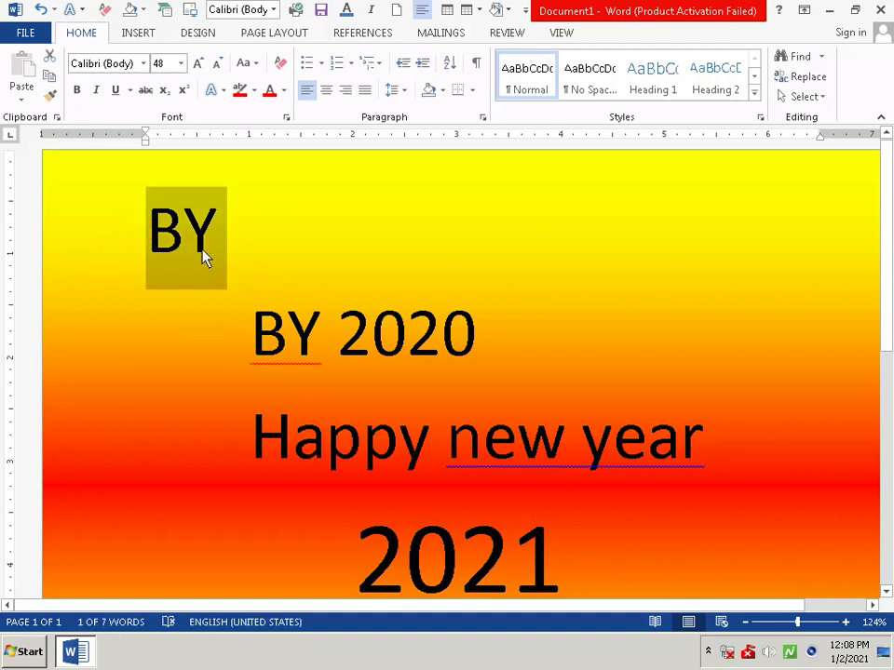
drag(210, 259, 186, 352)
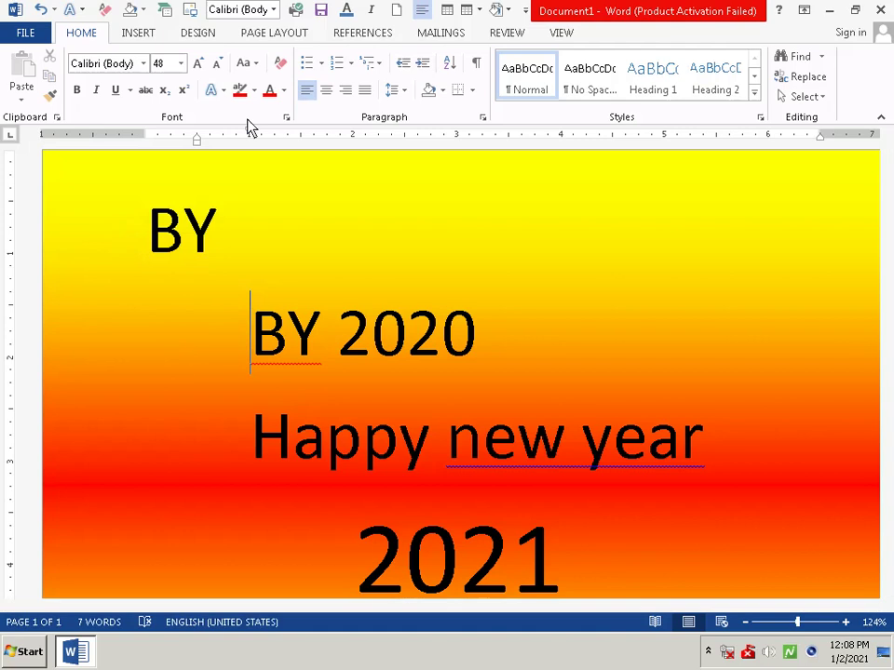
click(559, 303)
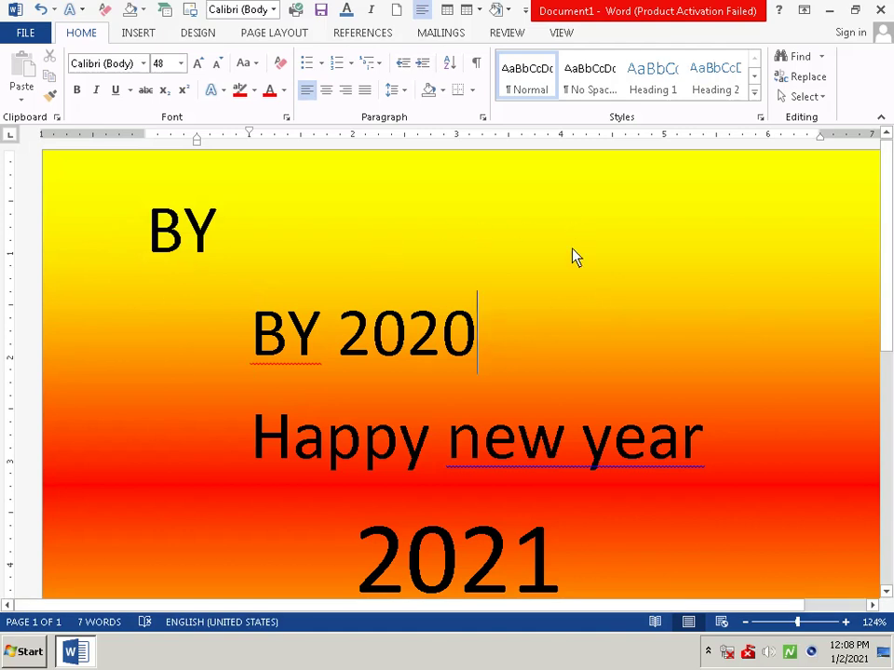
click(279, 255)
Clear the stray top-line text and retype 'BY' before 'BY 2020' so the heading reads 'BY BY 2020'
text(B)
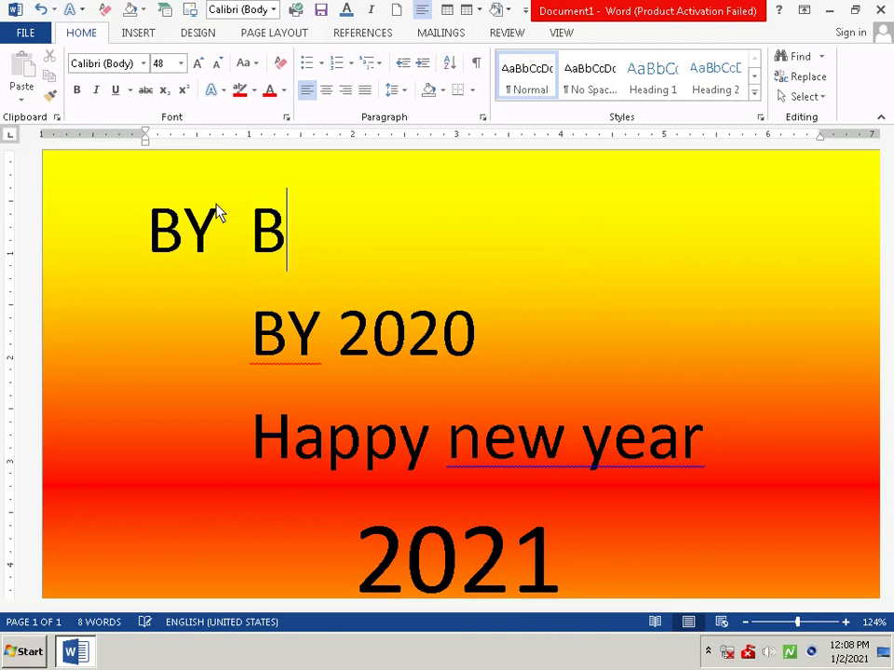
text(y)
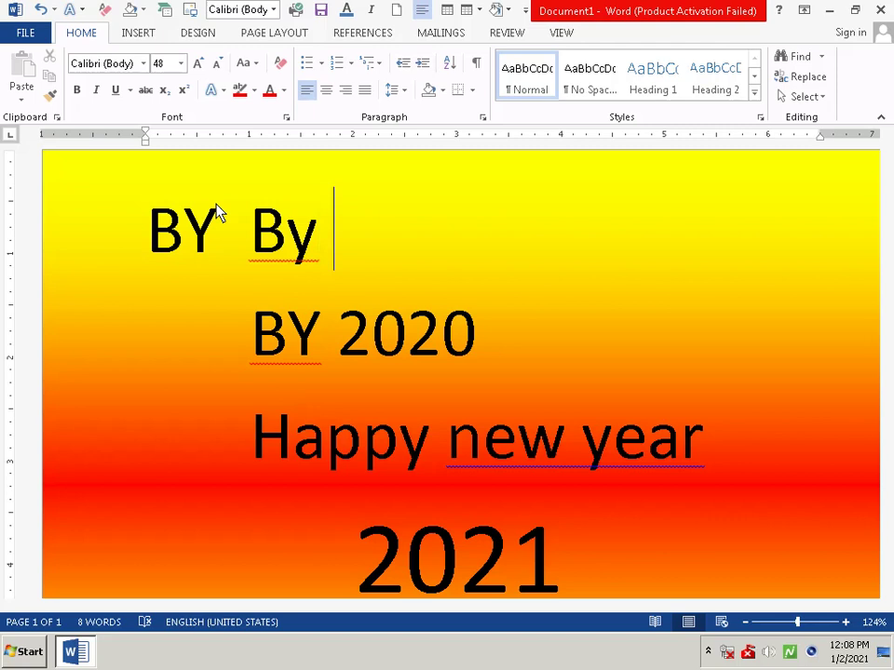
key(BackSpace)
key(BackSpace)
key(BackSpace)
key(BackSpace)
key(BackSpace)
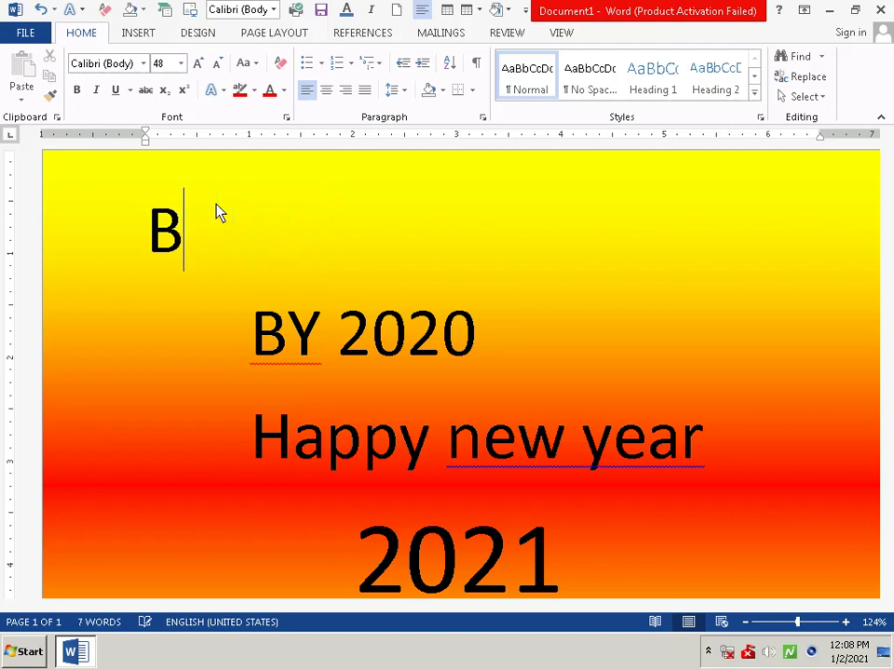
key(BackSpace)
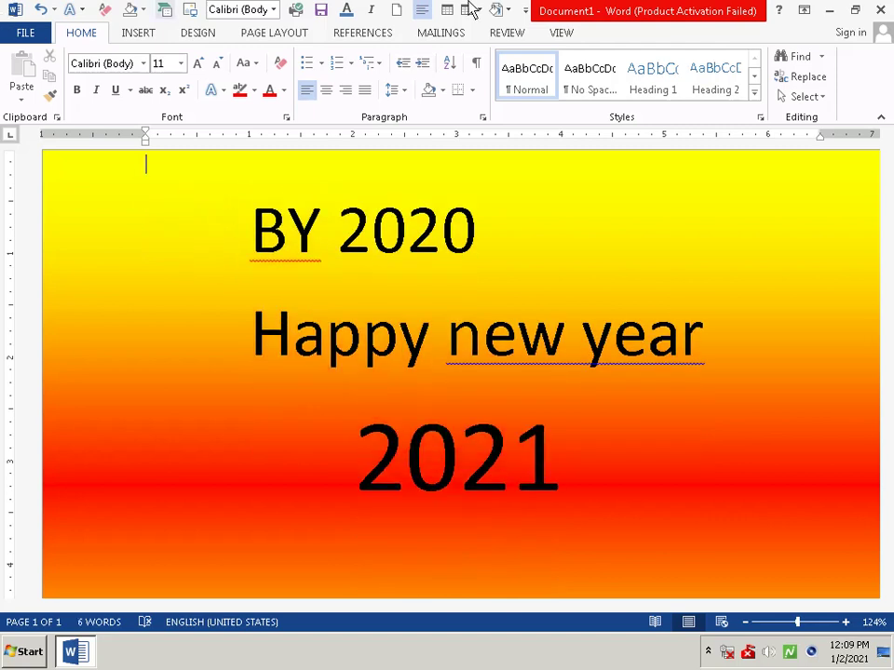
click(206, 249)
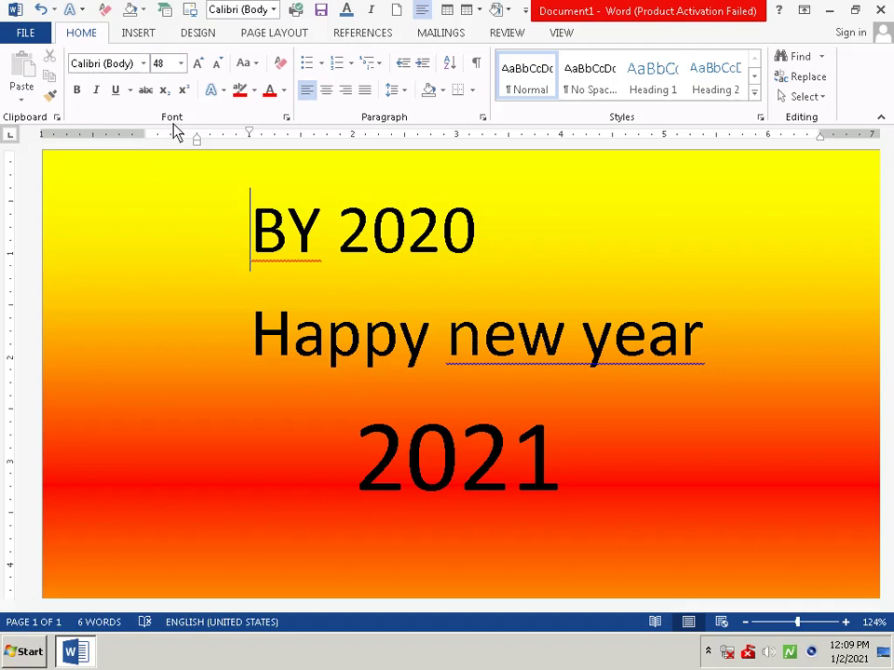
text(by)
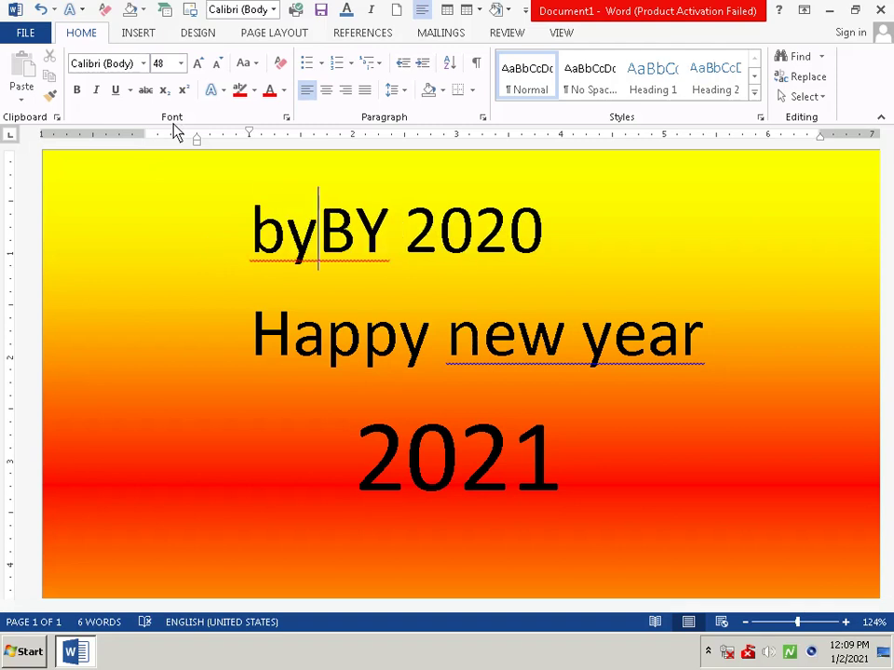
key(BackSpace)
key(BackSpace)
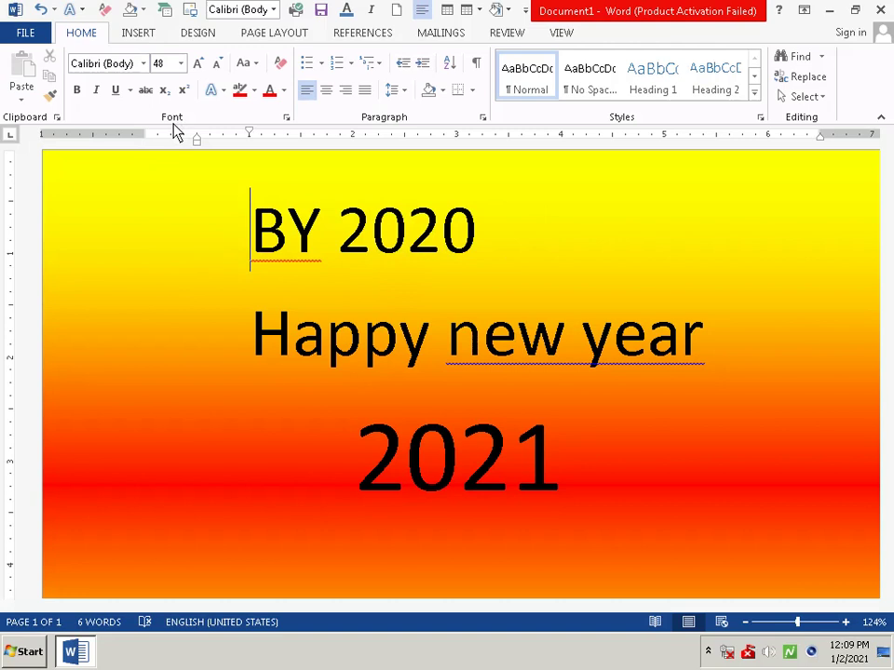
text(BY)
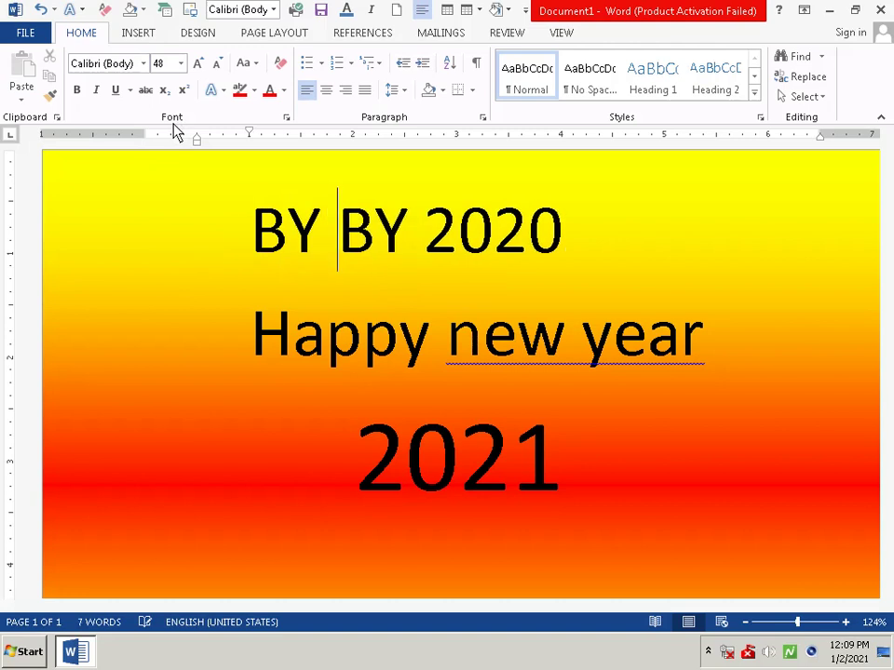
click(589, 466)
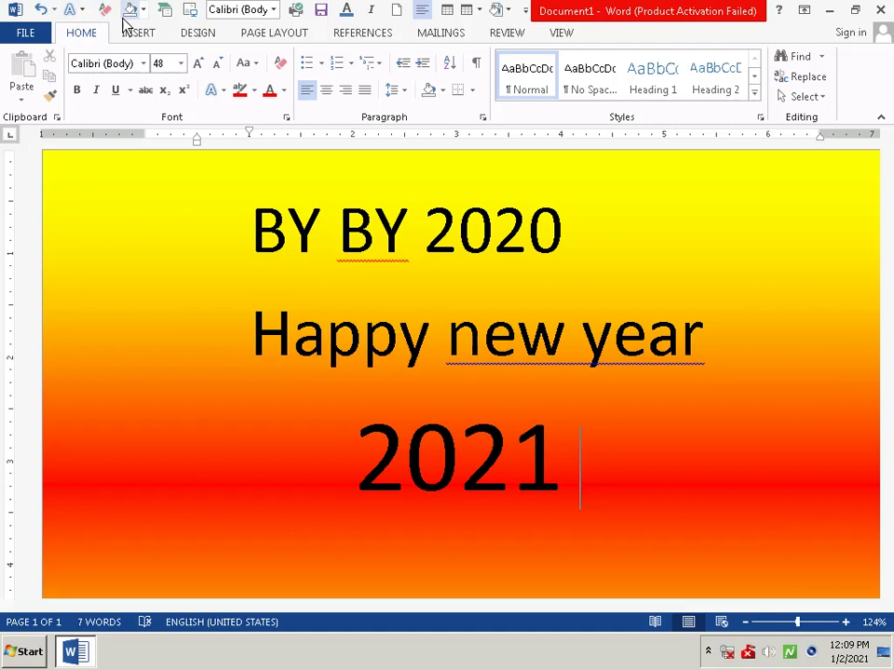
click(211, 90)
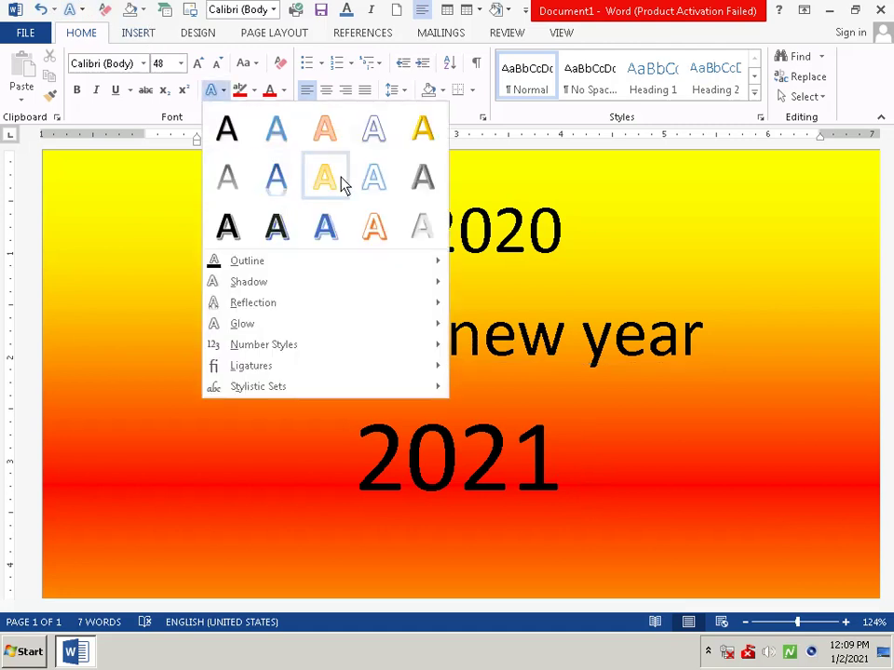
click(375, 192)
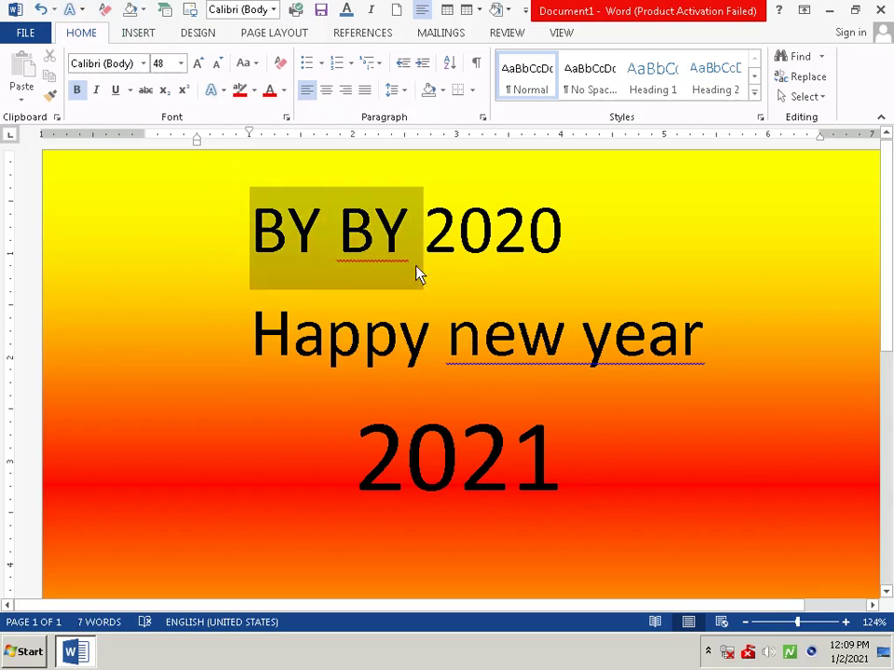
drag(236, 252, 511, 279)
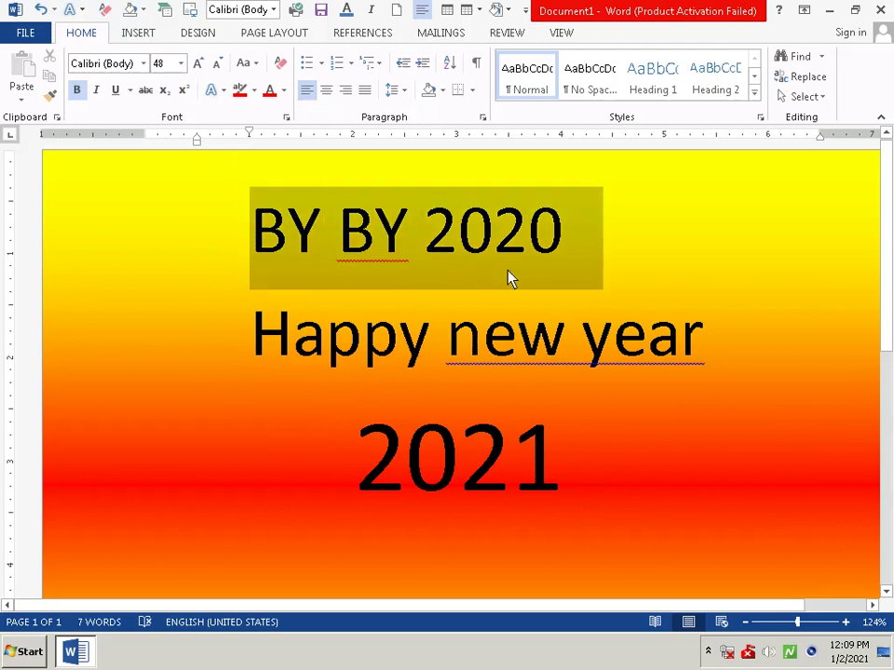
right_click(571, 252)
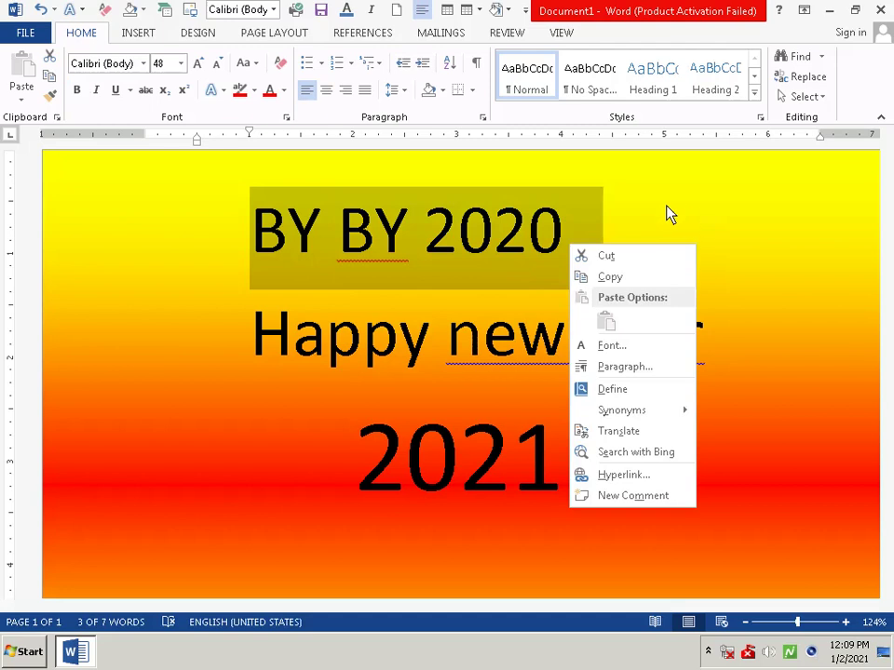
click(654, 226)
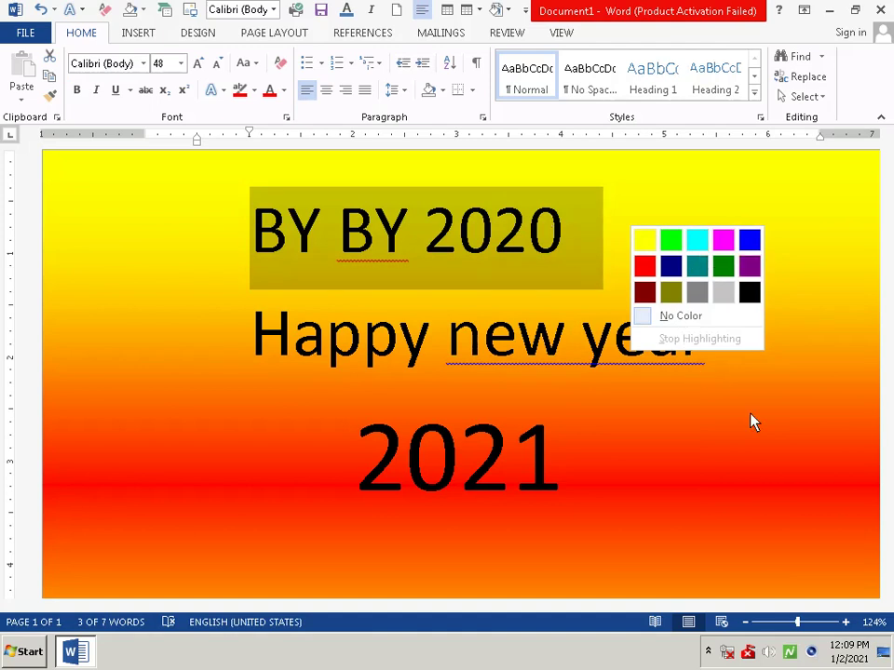
click(809, 447)
click(812, 445)
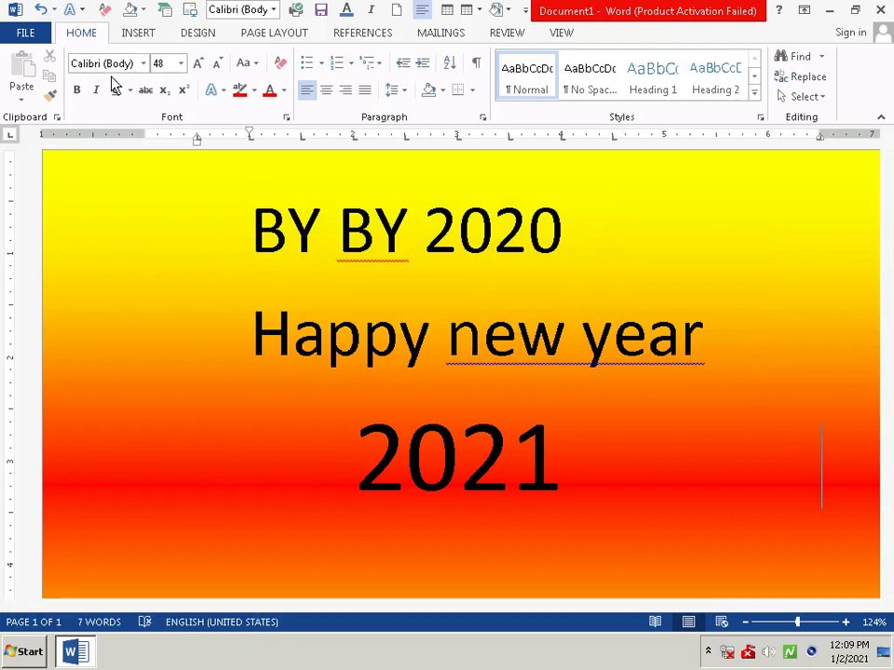
Pick the Smiley Face from Insert > Shapes, then cancel drawing it with Esc
click(140, 35)
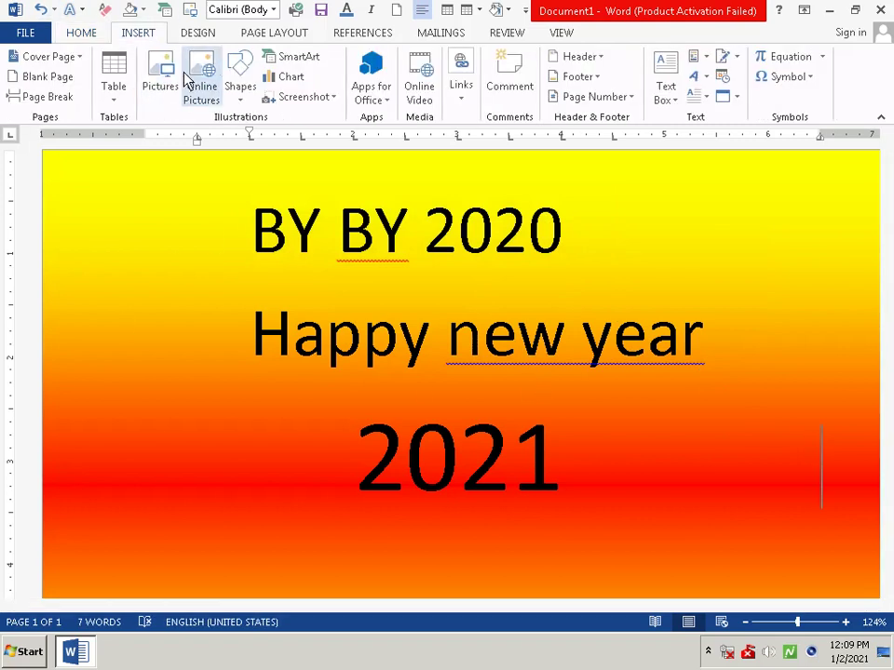
click(239, 76)
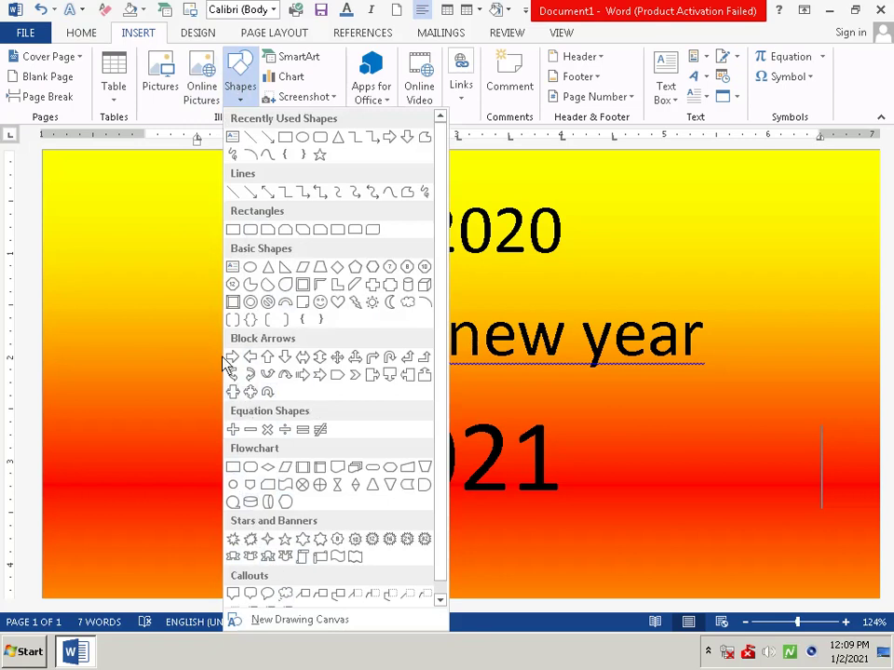
click(316, 303)
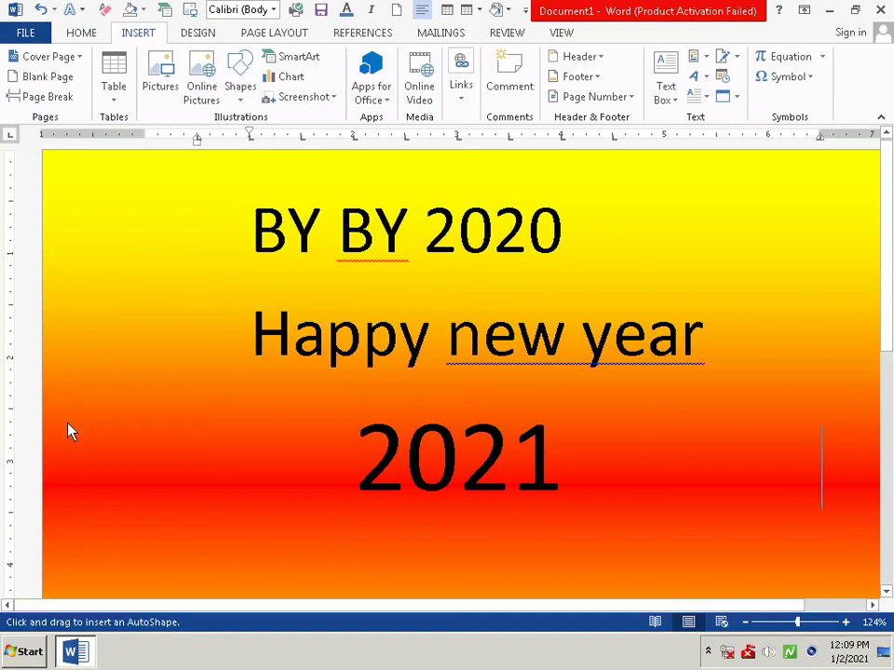
key(Escape)
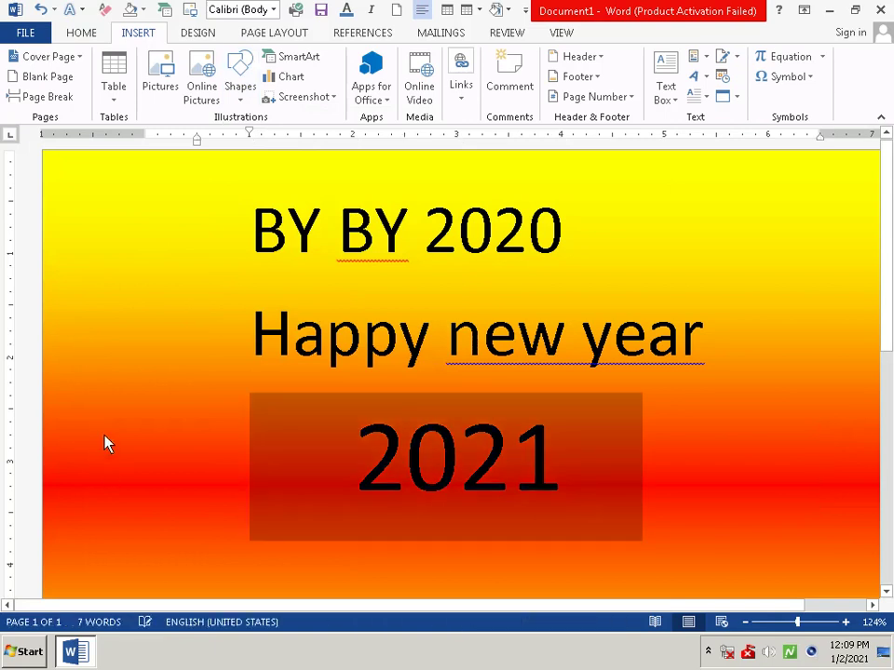
Click in the text after 2021 and choose the Smiley Face shape again
click(86, 338)
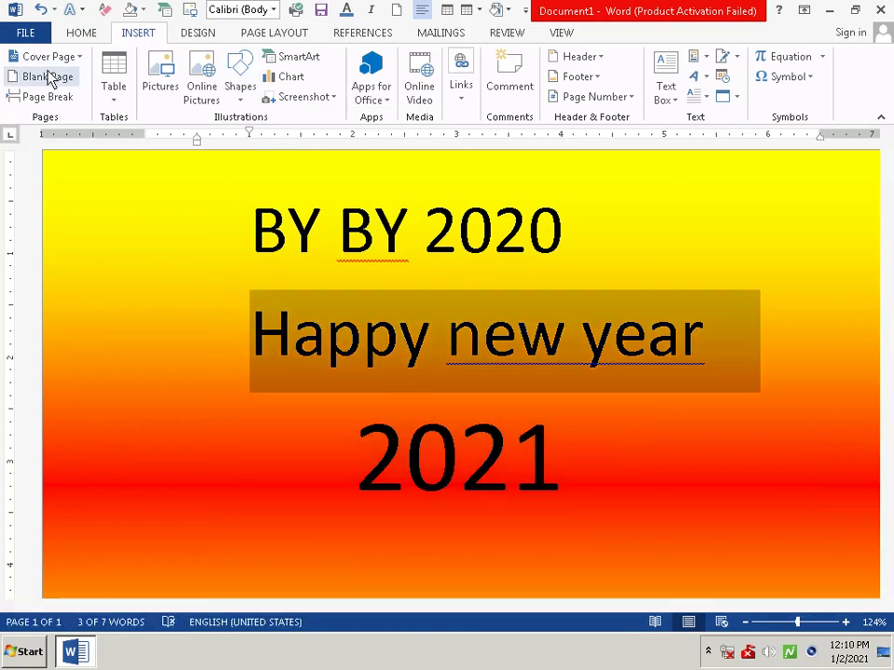
mouse_move(461, 521)
click(788, 566)
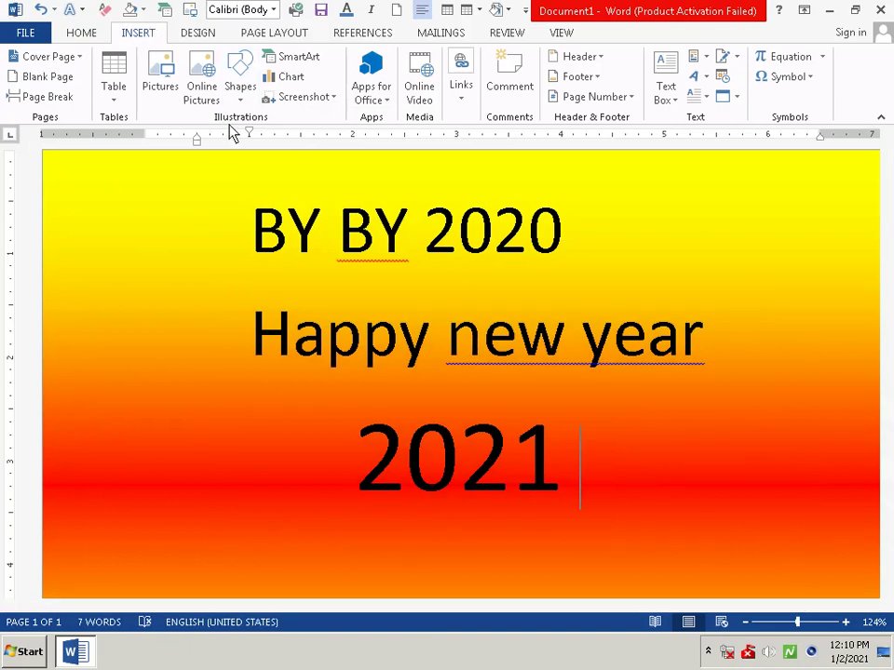
click(239, 93)
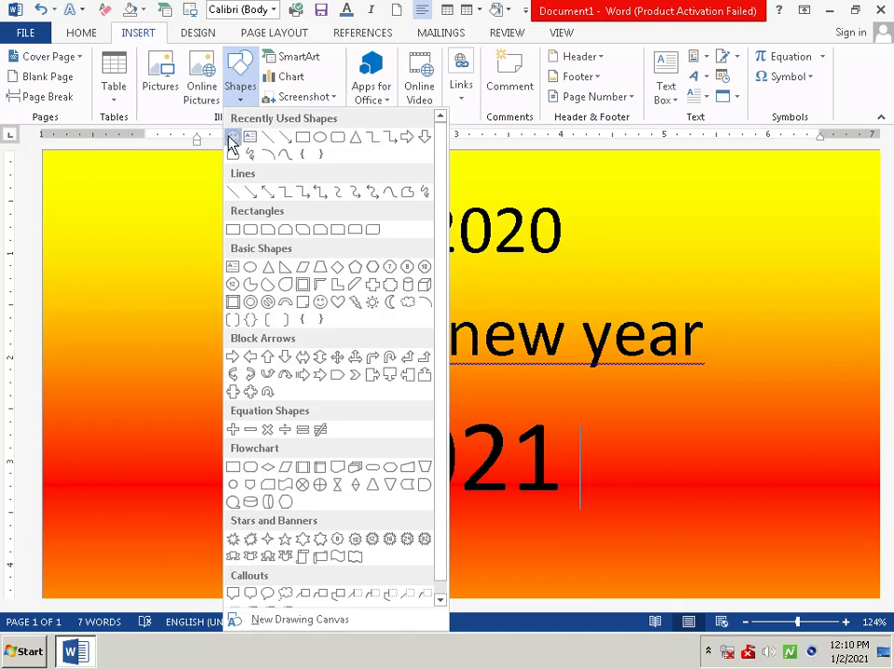
click(233, 138)
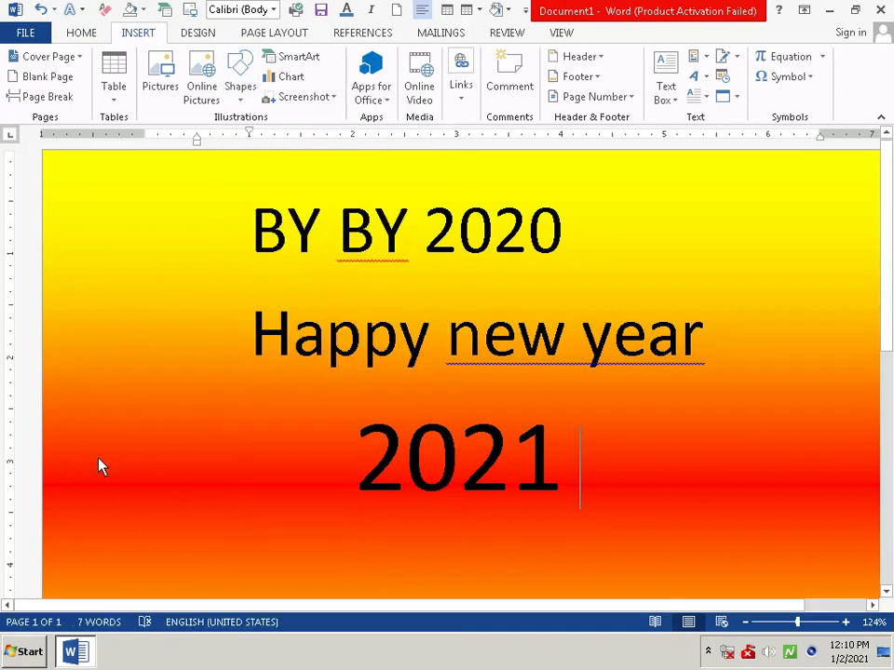
Draw a smiley face to the left of 2021 and fill it blue
mouse_move(99, 460)
mouse_down()
mouse_move(207, 531)
mouse_move(195, 577)
mouse_move(263, 420)
mouse_move(254, 427)
mouse_up()
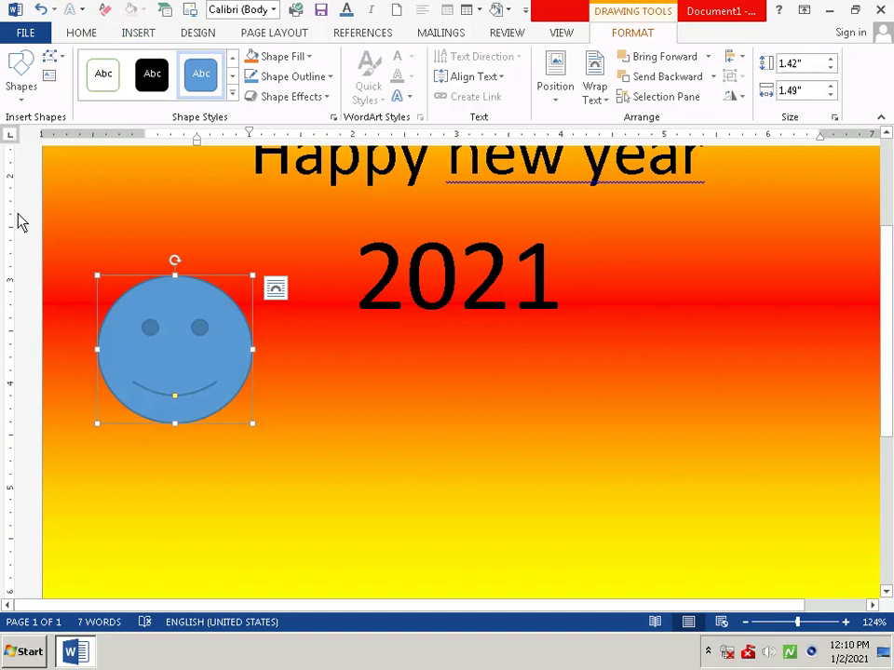
right_click(174, 387)
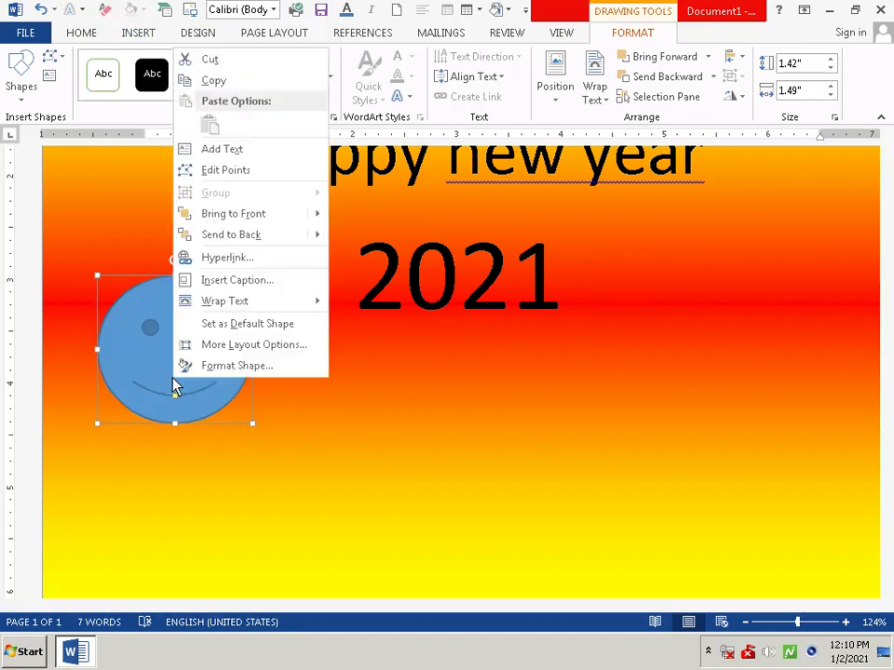
click(239, 409)
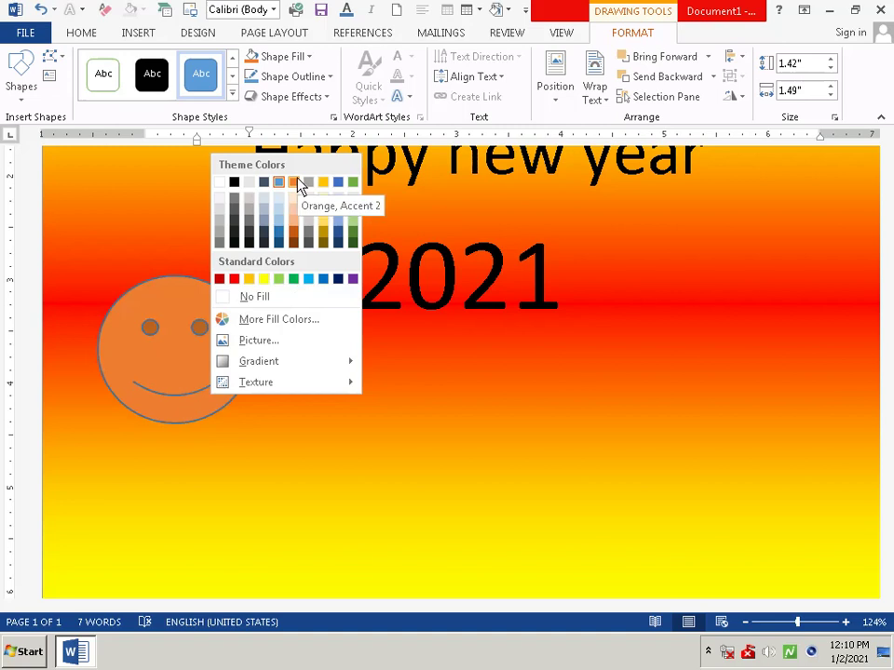
click(320, 281)
click(317, 291)
click(310, 365)
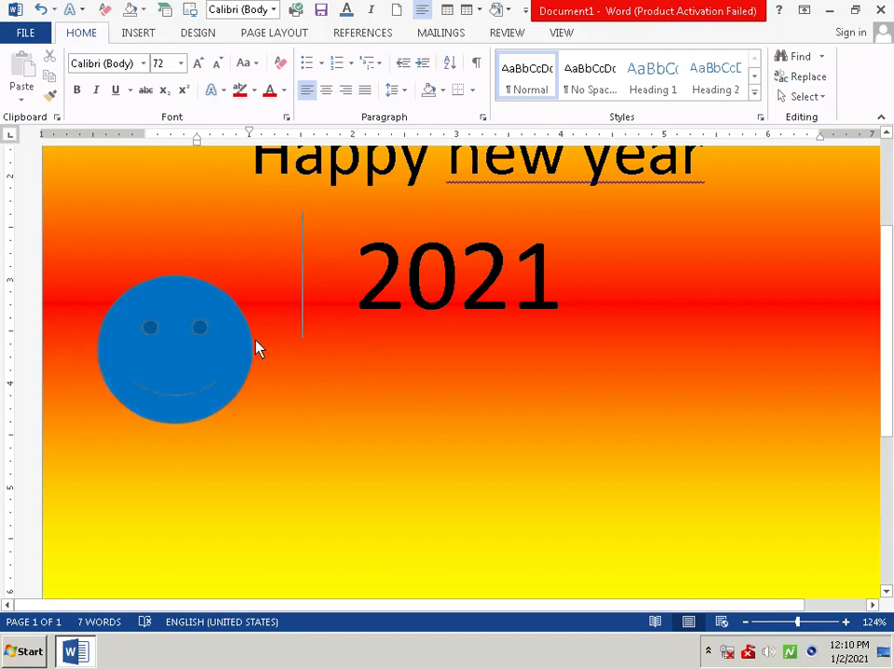
Change the smiley's fill to Red from Standard Colors and deselect it
right_click(133, 399)
click(188, 434)
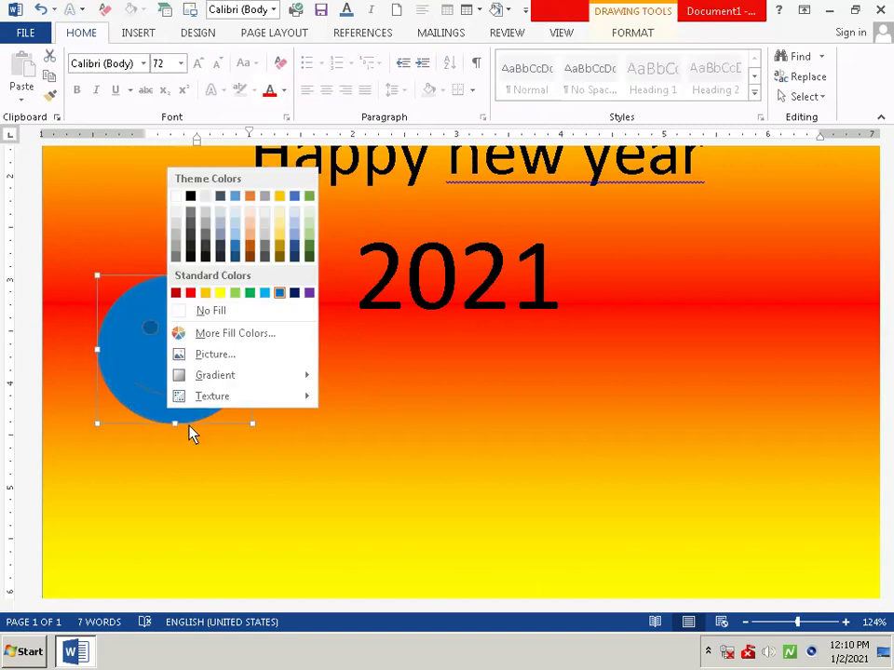
click(189, 293)
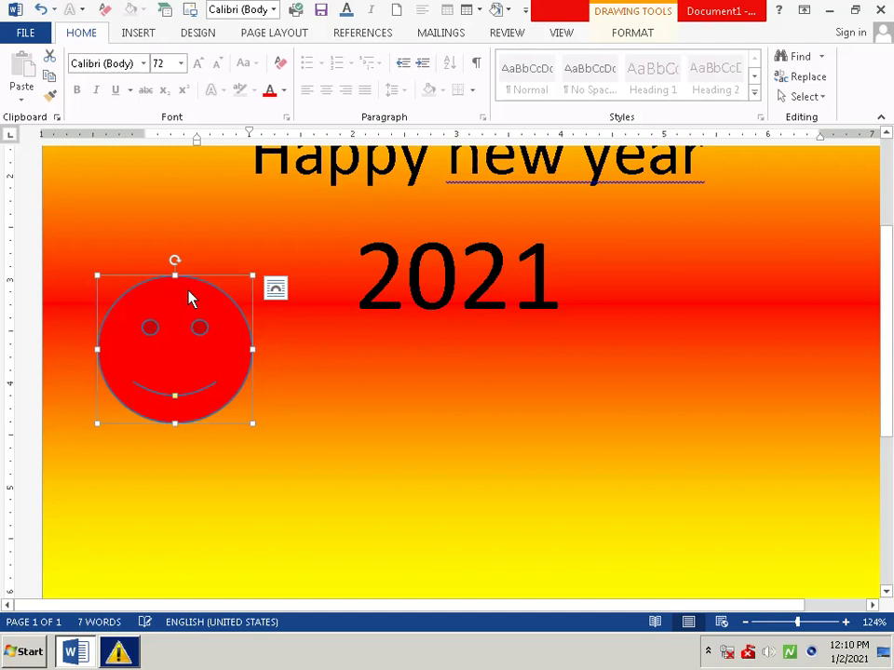
click(191, 291)
click(191, 251)
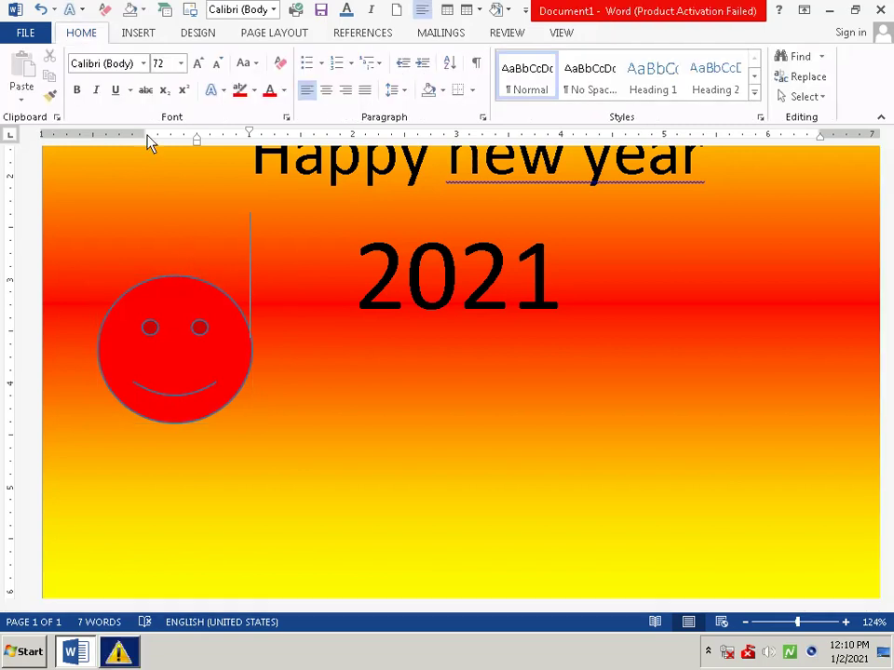
Draw a second smiley face on the right side of the page below 2021
click(138, 33)
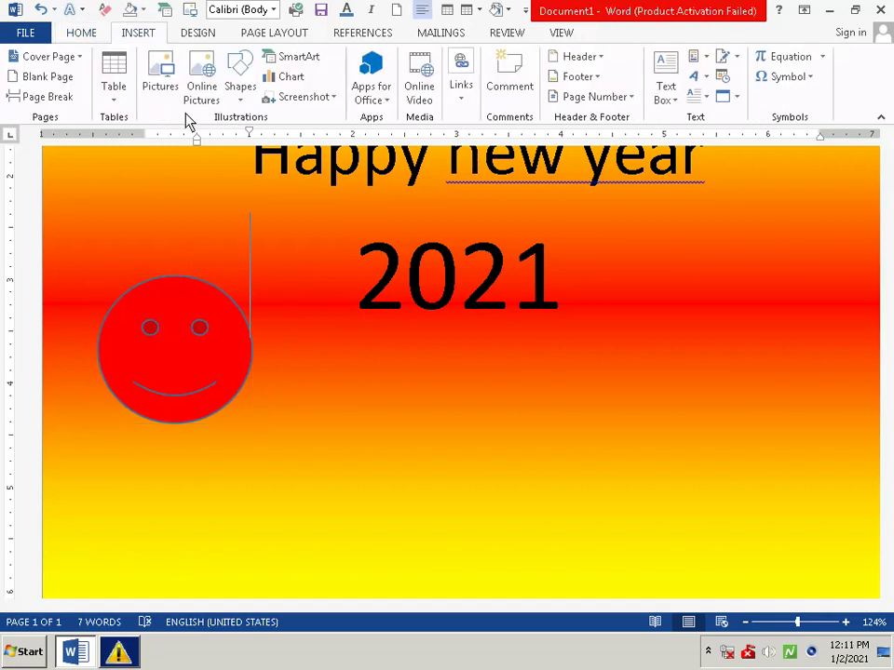
click(232, 88)
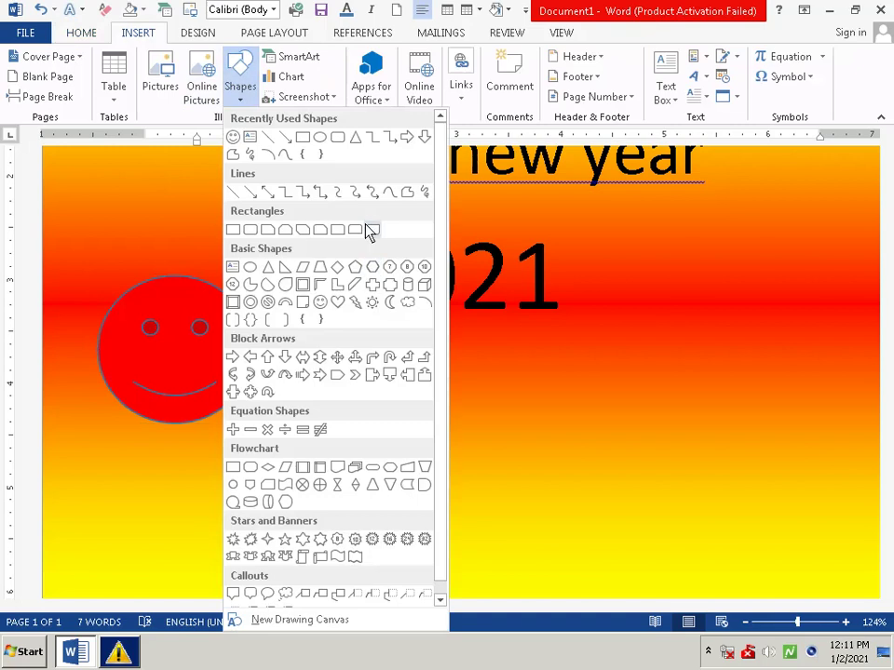
click(238, 138)
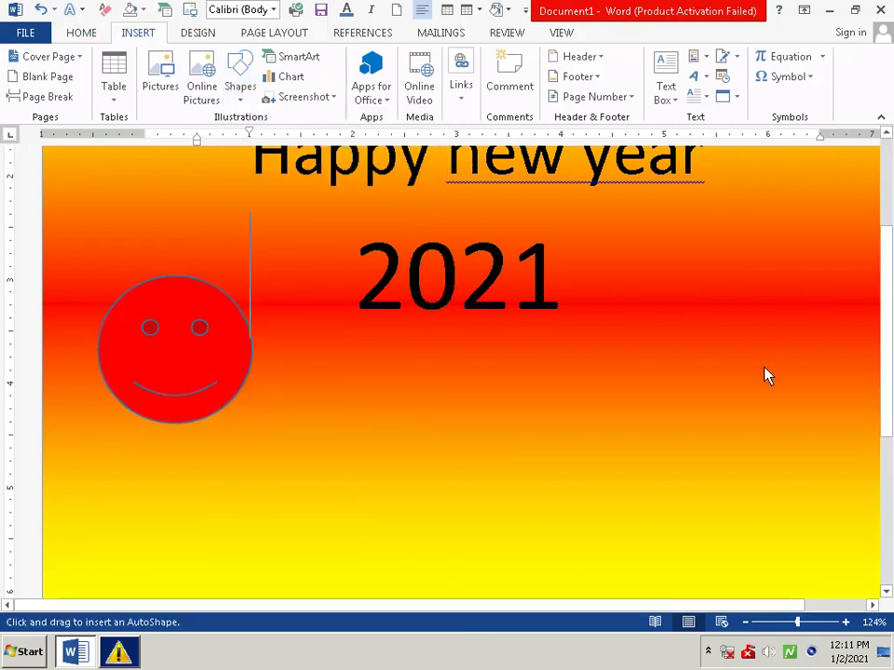
key(Escape)
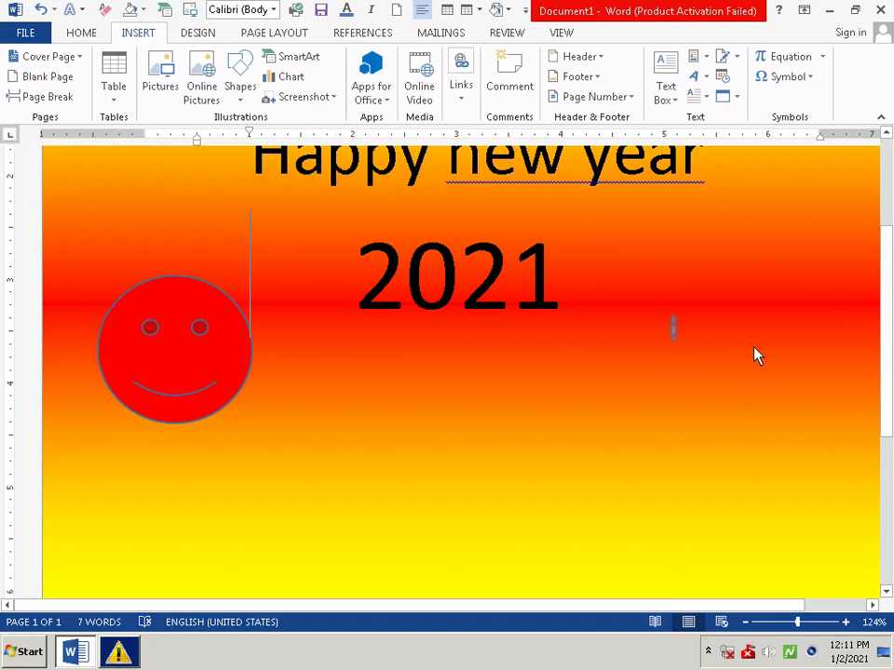
mouse_move(756, 355)
mouse_down()
mouse_move(798, 481)
mouse_move(792, 470)
mouse_up()
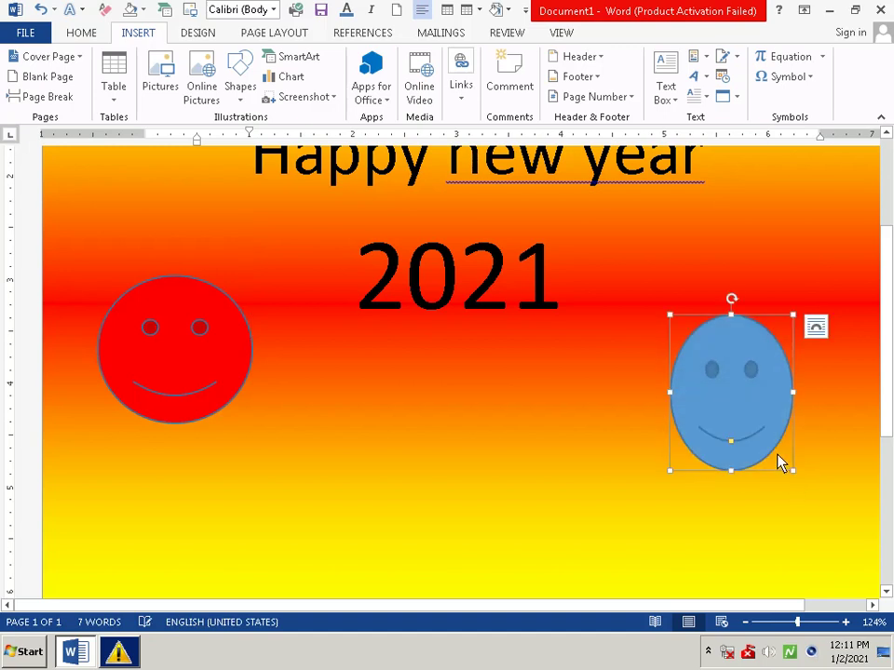
Fill the right smiley with White, Background 1 and deselect it
right_click(723, 411)
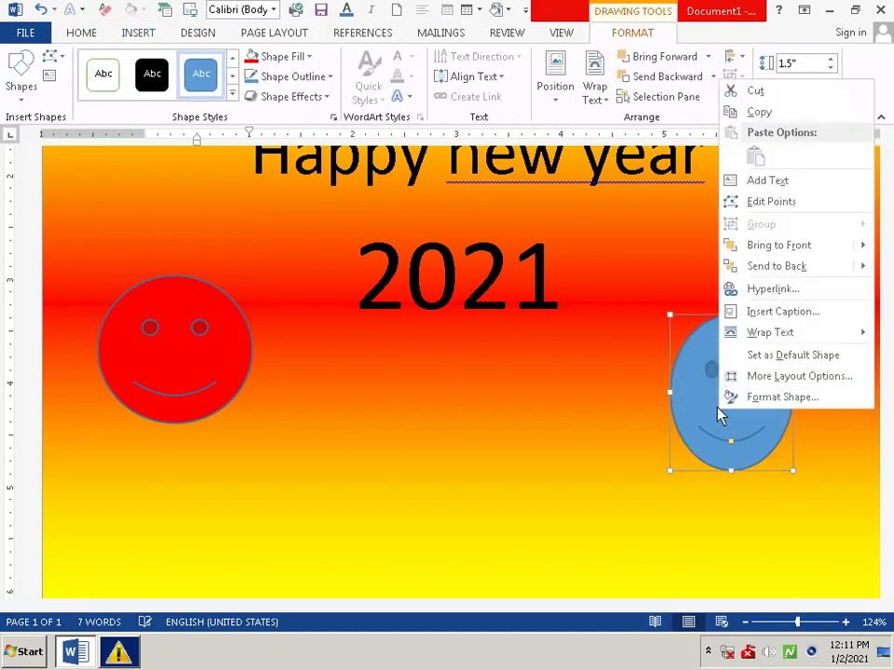
click(793, 448)
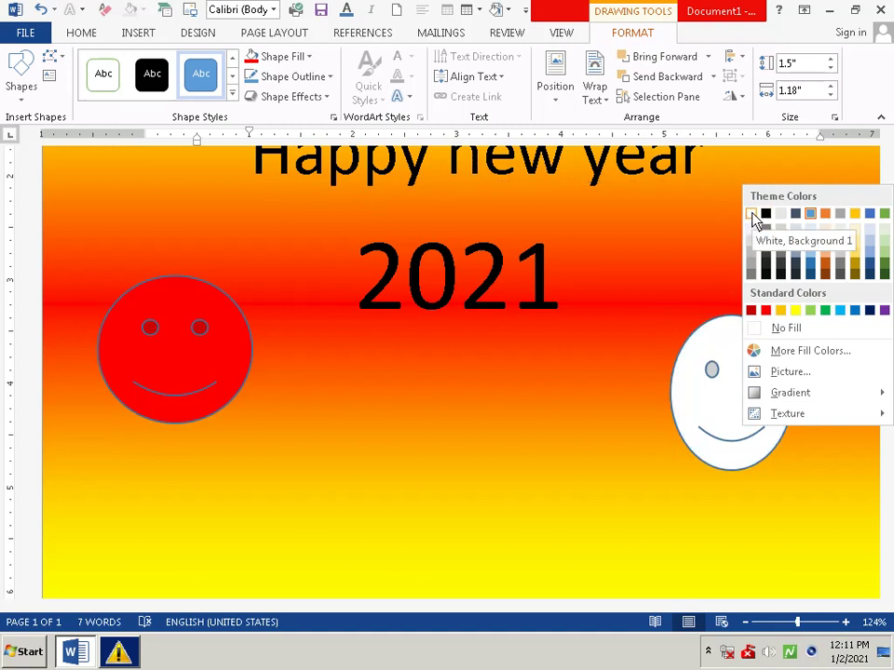
click(754, 217)
click(744, 210)
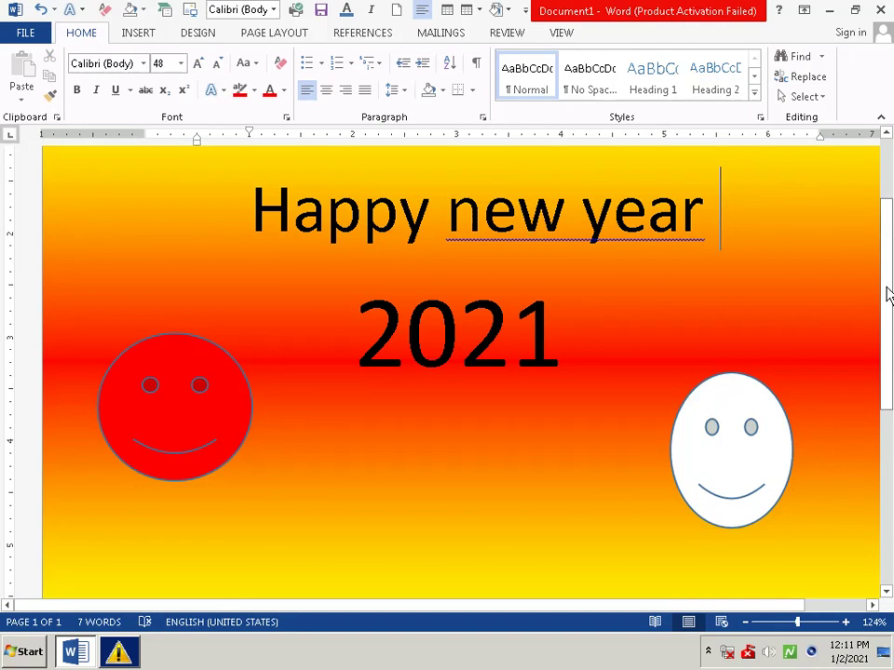
Draw a large 5-Point Star in the lower part of the page below the smileys
drag(888, 294, 891, 493)
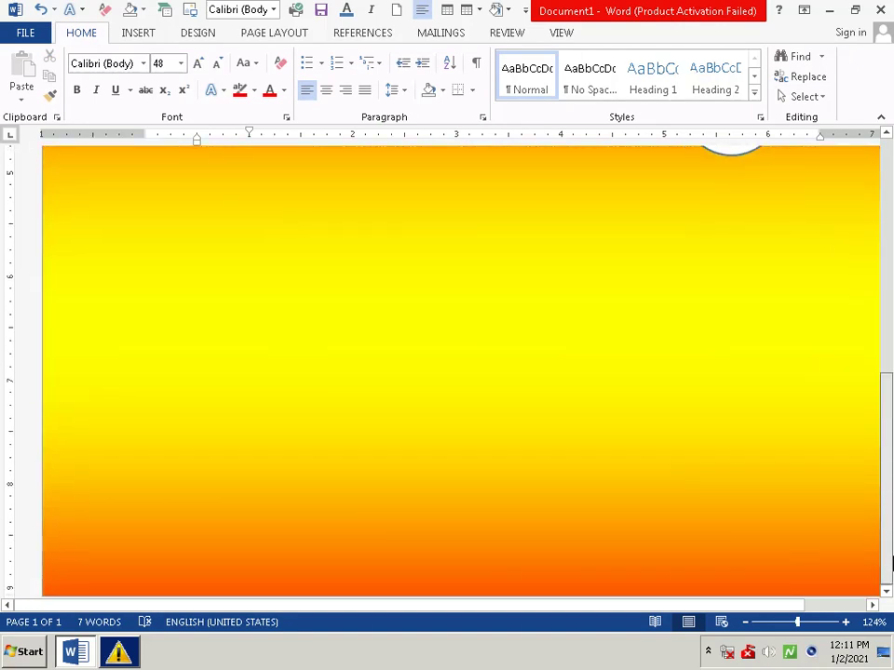
drag(885, 540, 878, 412)
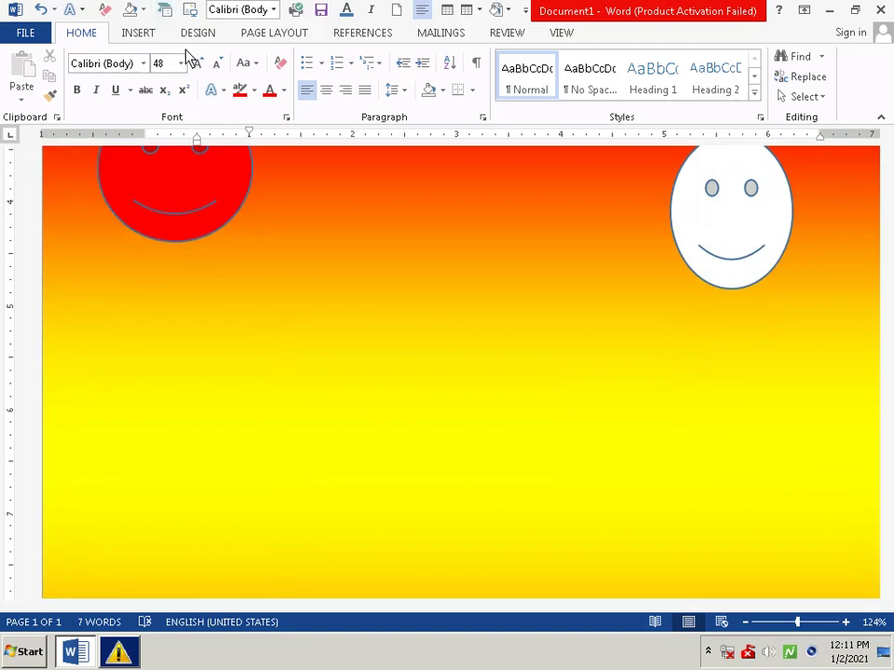
click(135, 34)
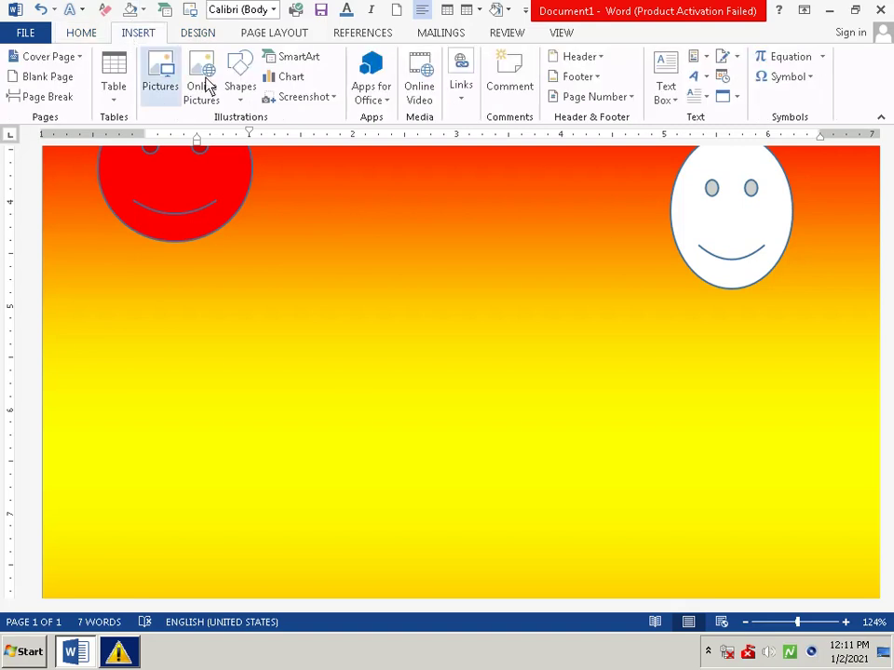
click(237, 88)
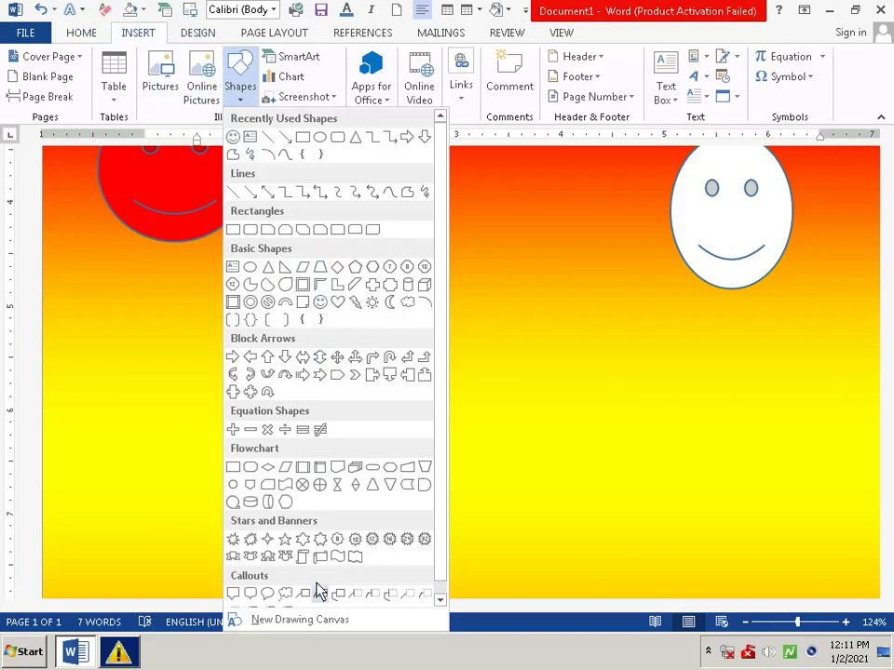
scroll(325, 489, down, 1)
scroll(332, 488, up, 1)
scroll(332, 488, down, 1)
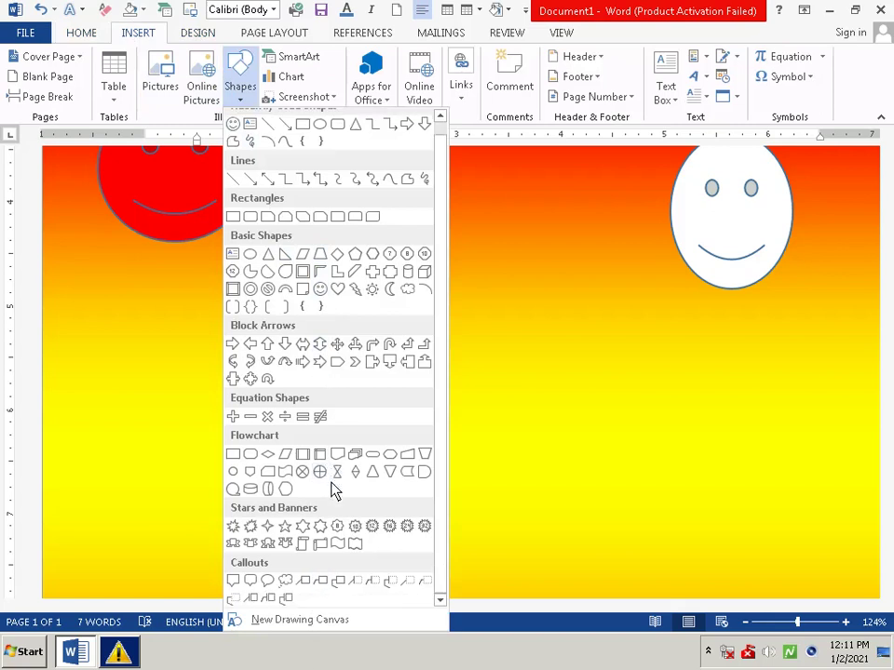
click(279, 529)
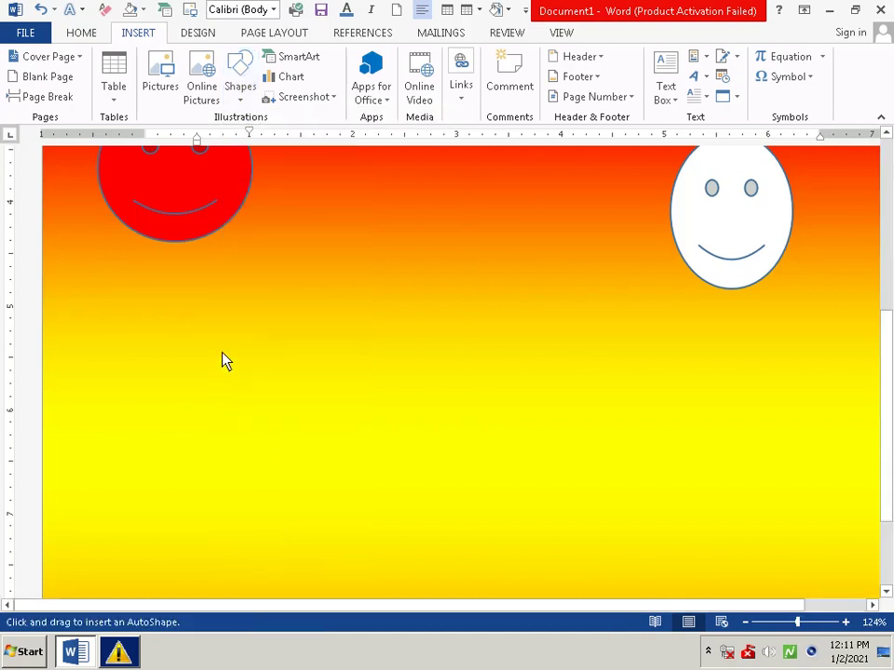
drag(246, 335, 531, 564)
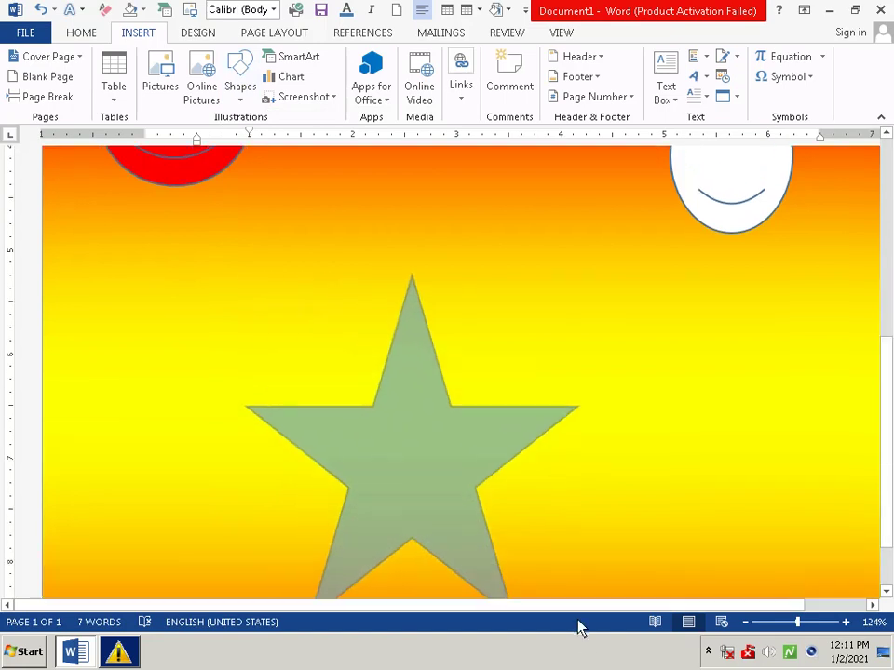
mouse_move(531, 574)
mouse_down()
mouse_move(593, 588)
mouse_move(608, 523)
mouse_move(642, 535)
mouse_move(668, 596)
mouse_up()
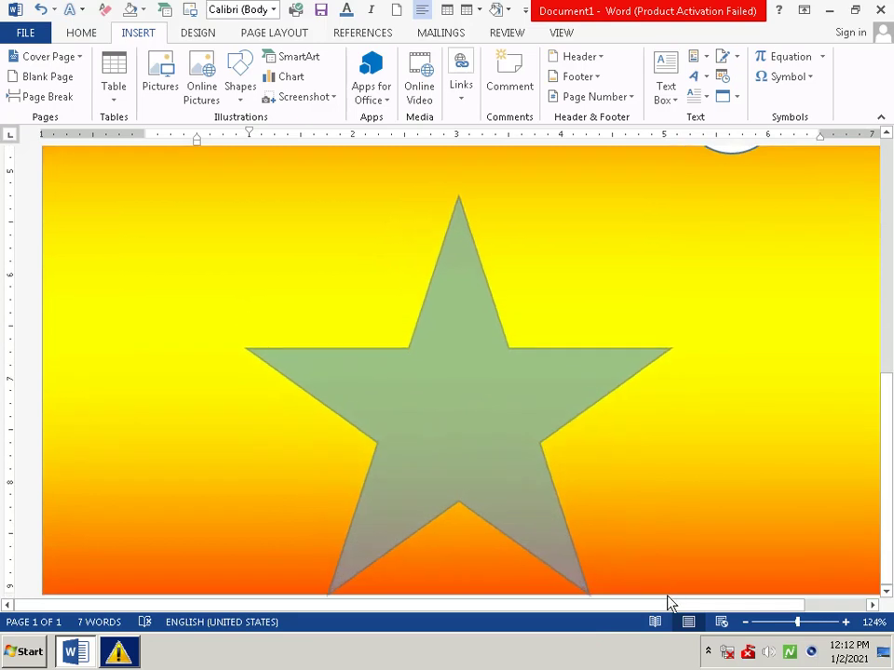
drag(667, 596, 669, 598)
Fill the star red and deselect it
right_click(477, 473)
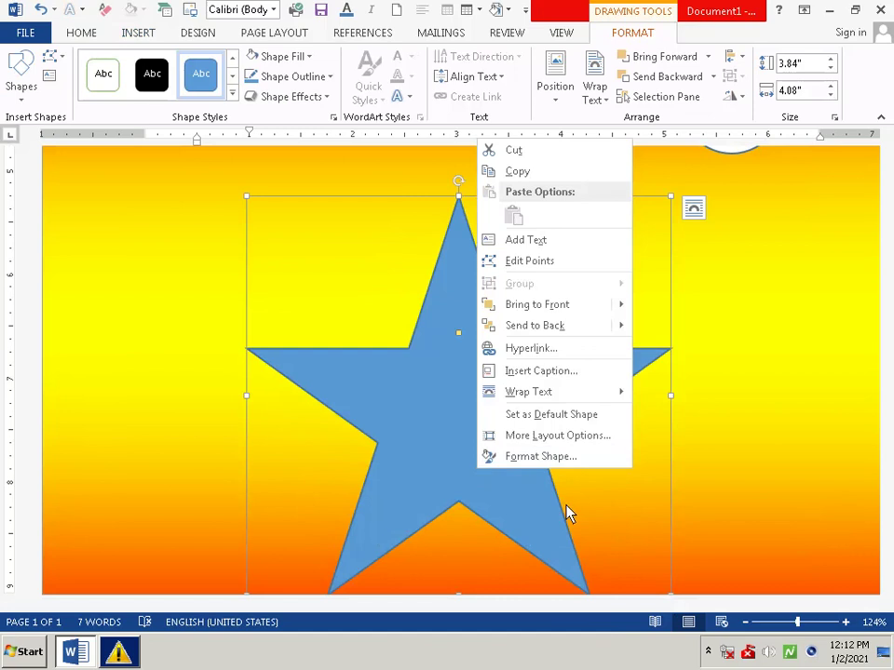
click(534, 524)
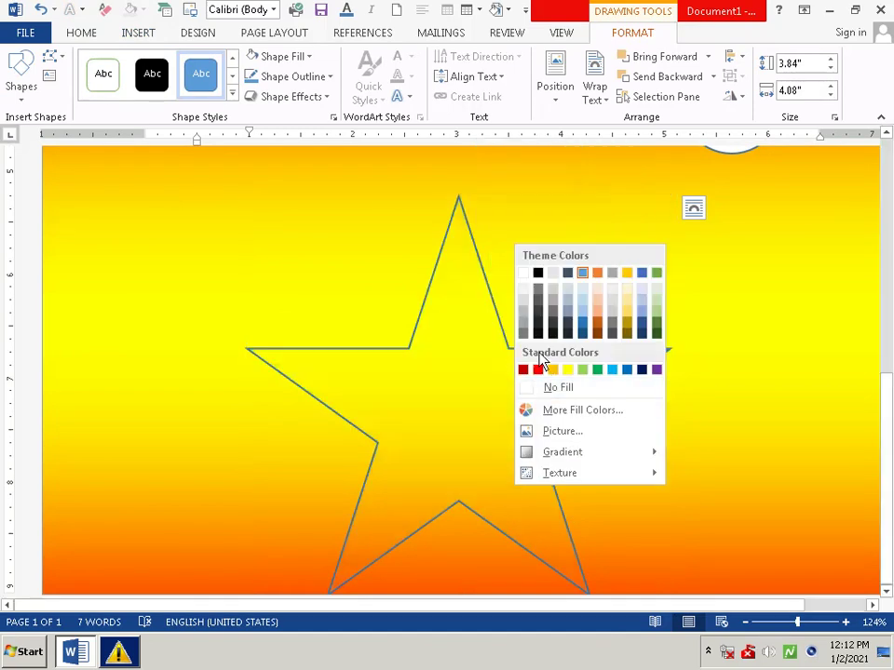
click(540, 370)
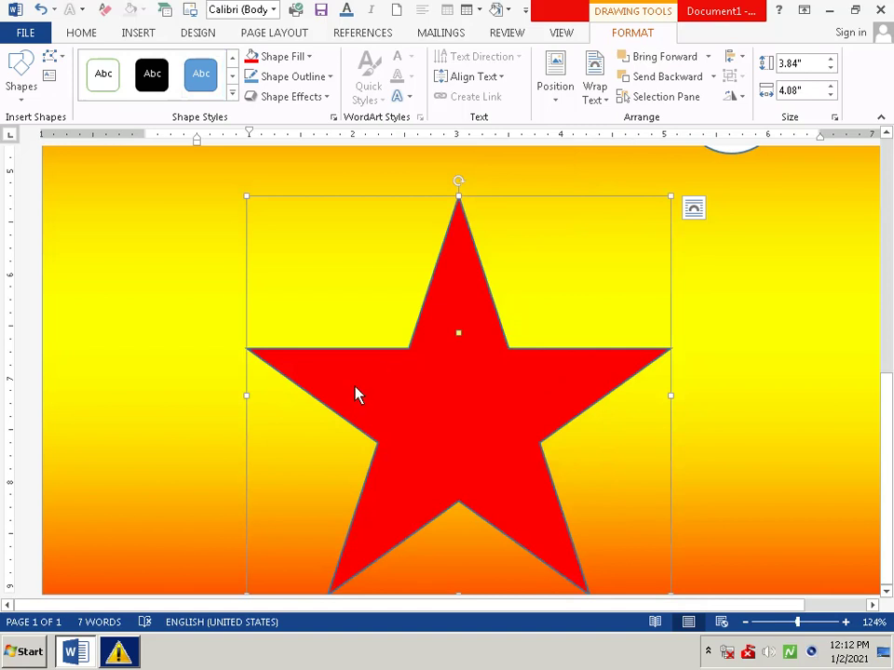
click(743, 272)
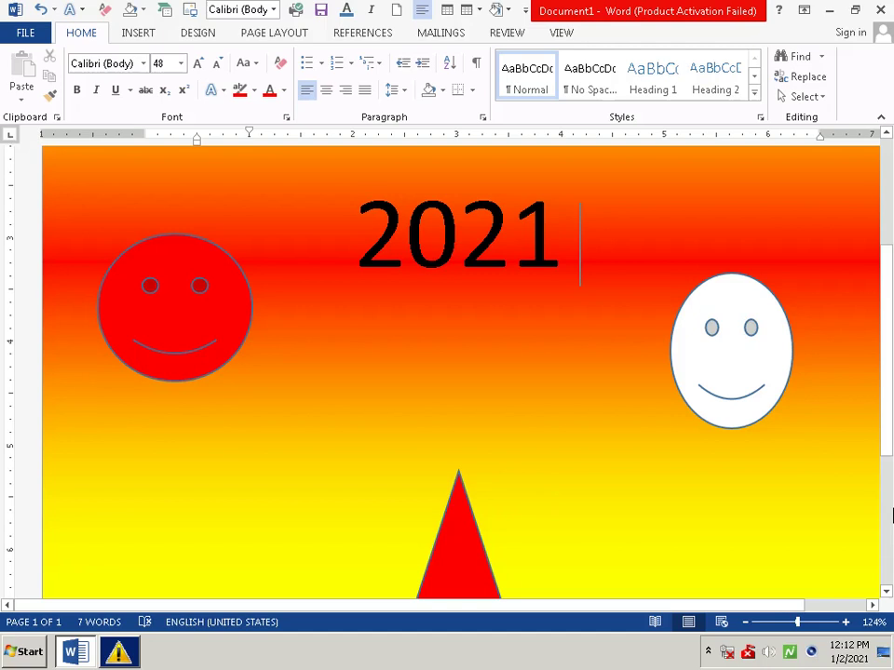
scroll(614, 558, down, 2)
scroll(620, 564, down, 1)
scroll(688, 530, down, 2)
Select the red star, enter its text area, then leave it with Esc
scroll(689, 531, down, 1)
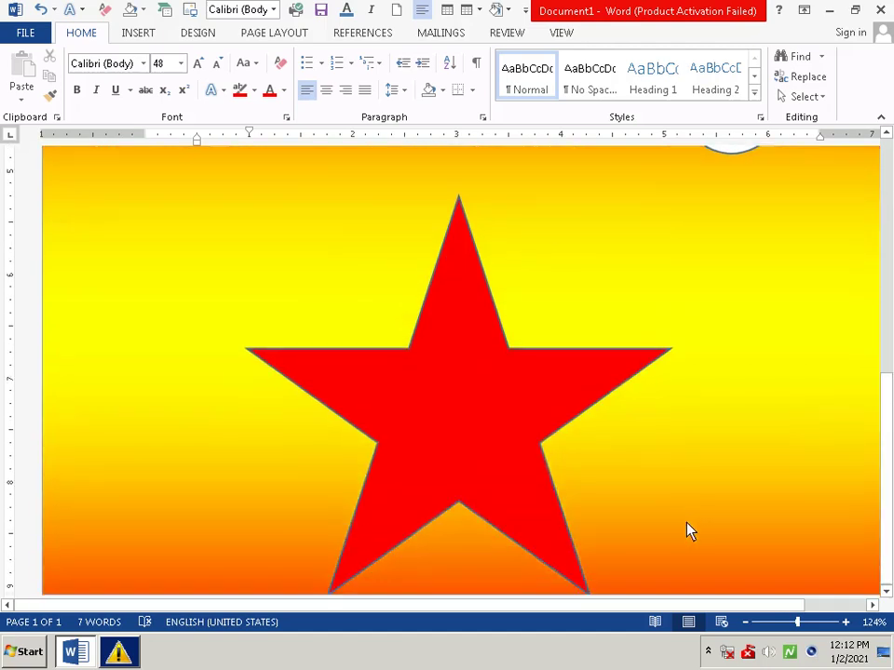
click(394, 389)
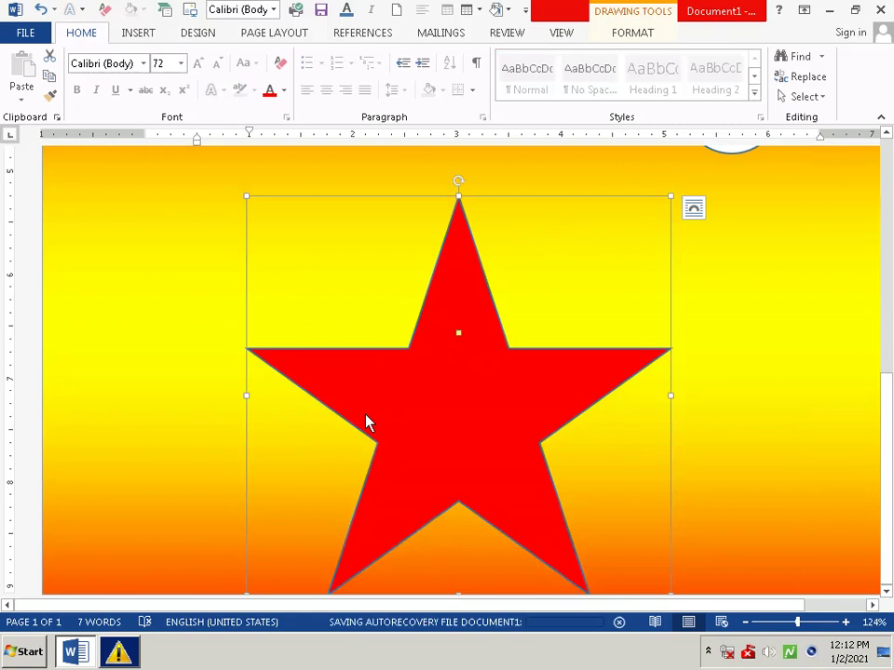
click(361, 369)
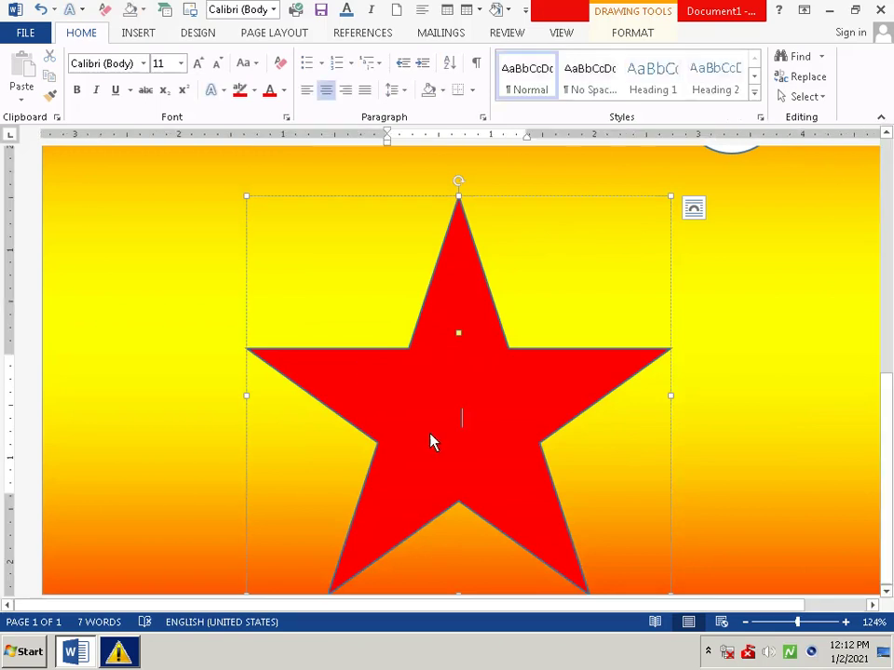
key(ctrl+a)
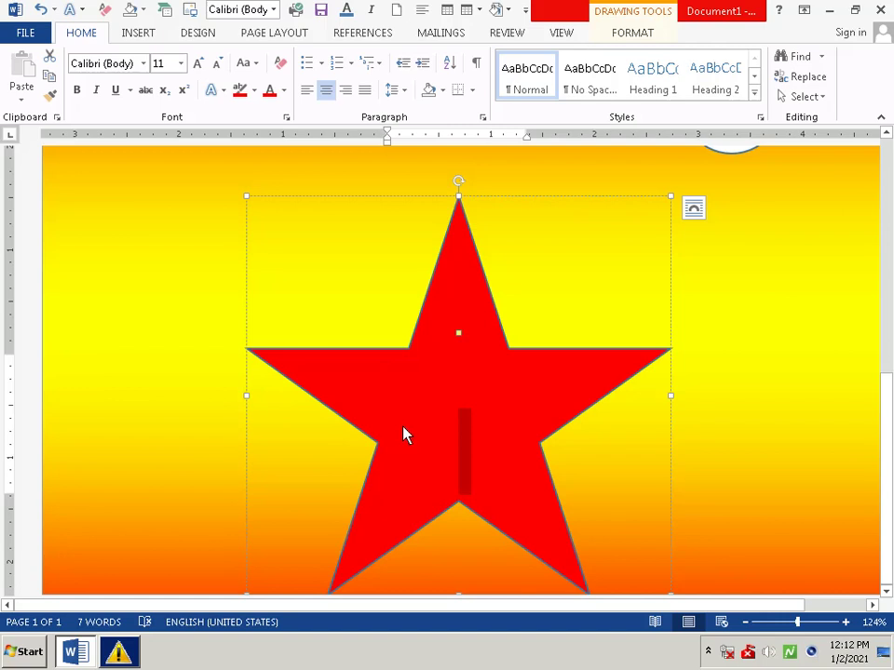
key(Escape)
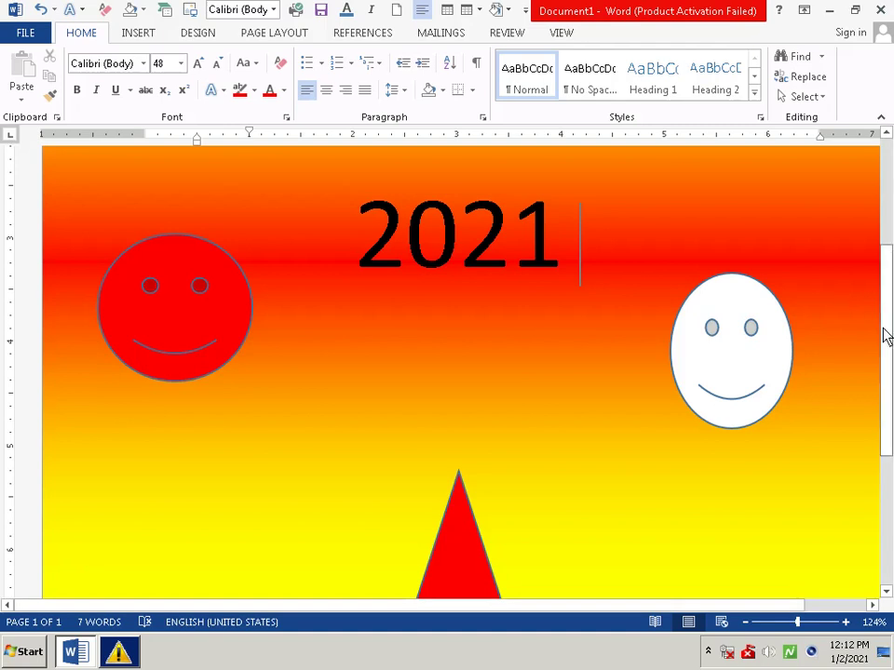
Scroll back to the red star and select it for adding text
scroll(886, 337, down, 2)
scroll(886, 337, down, 3)
scroll(886, 337, up, 5)
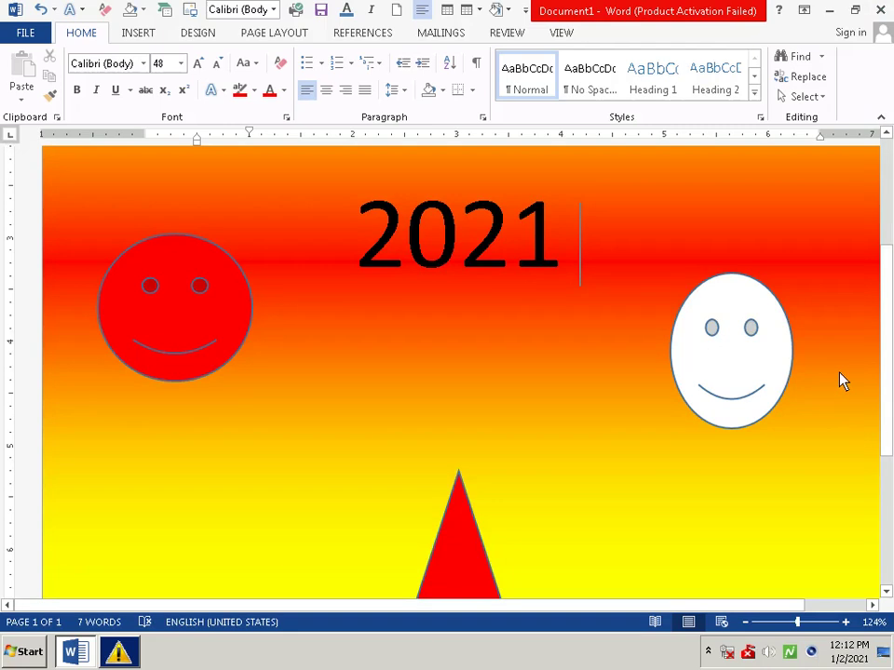
drag(887, 309, 891, 433)
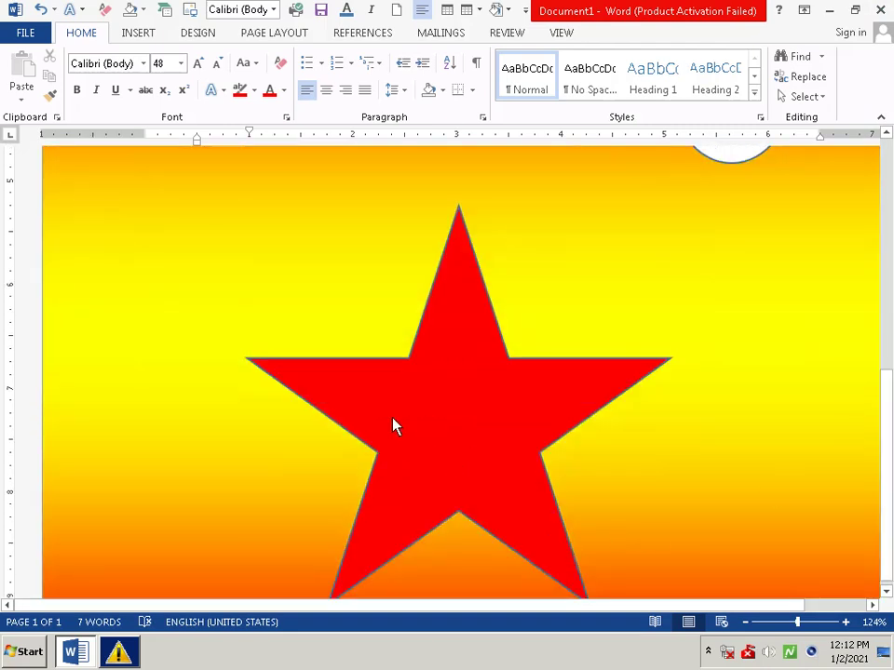
scroll(389, 426, up, 5)
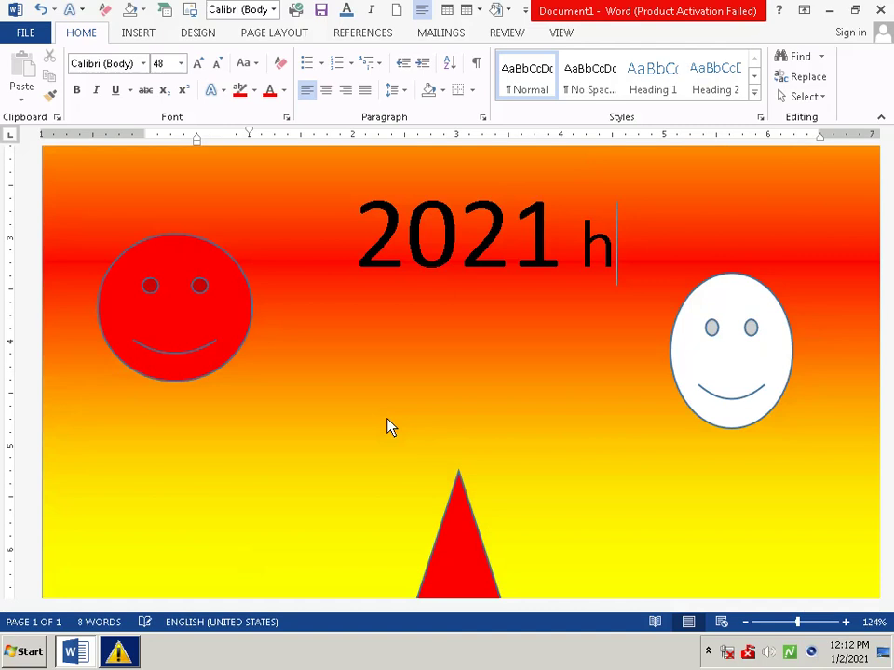
scroll(648, 439, down, 5)
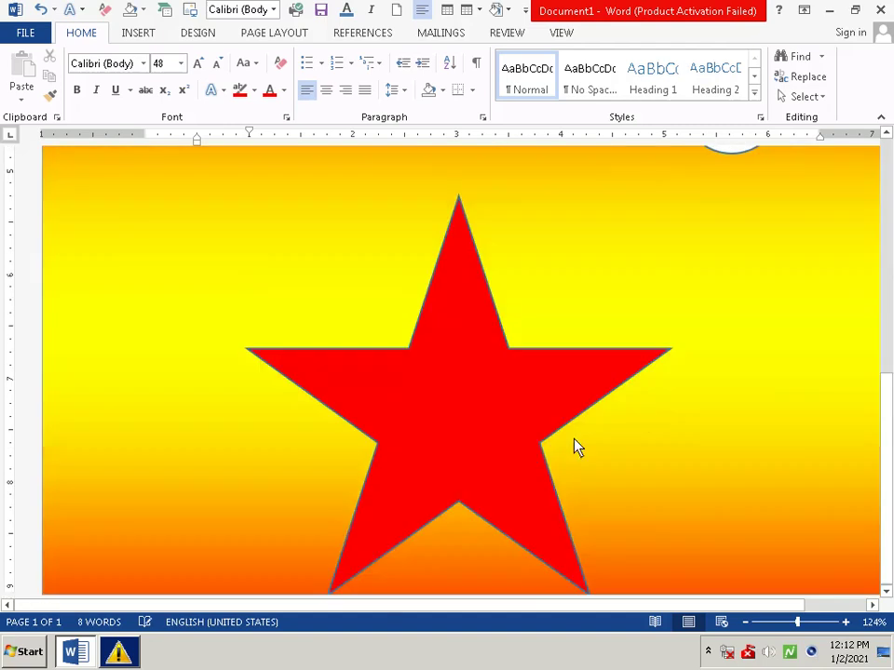
click(428, 418)
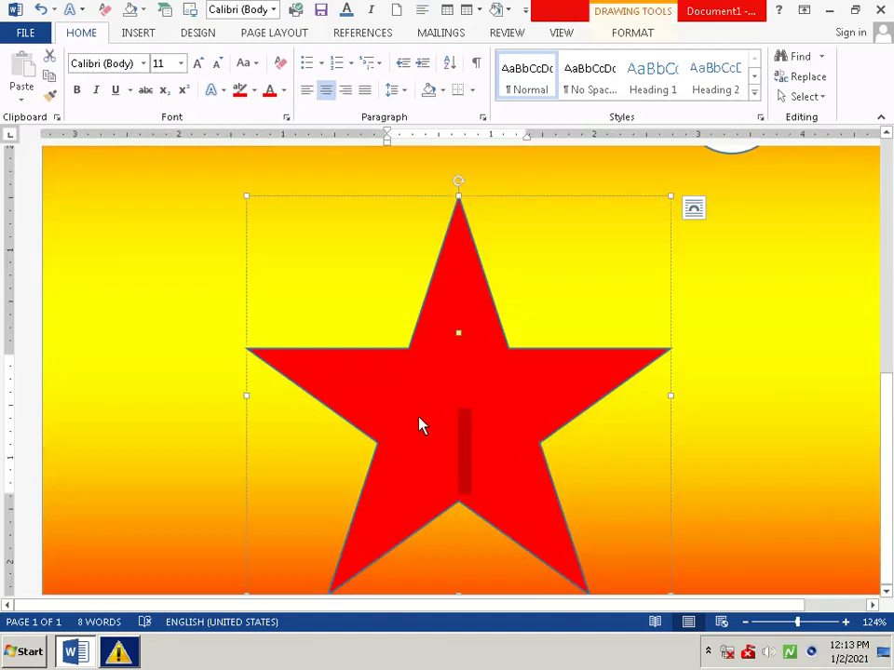
Delete the leftover text in the star and set its font size to 28
text(Ngvn)
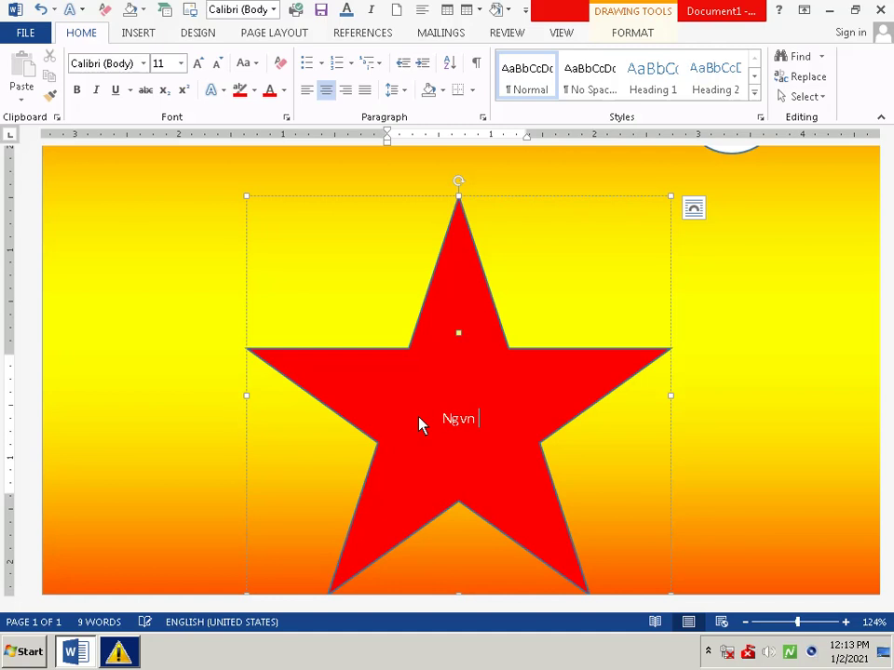
text(g.vn h)
key(BackSpace)
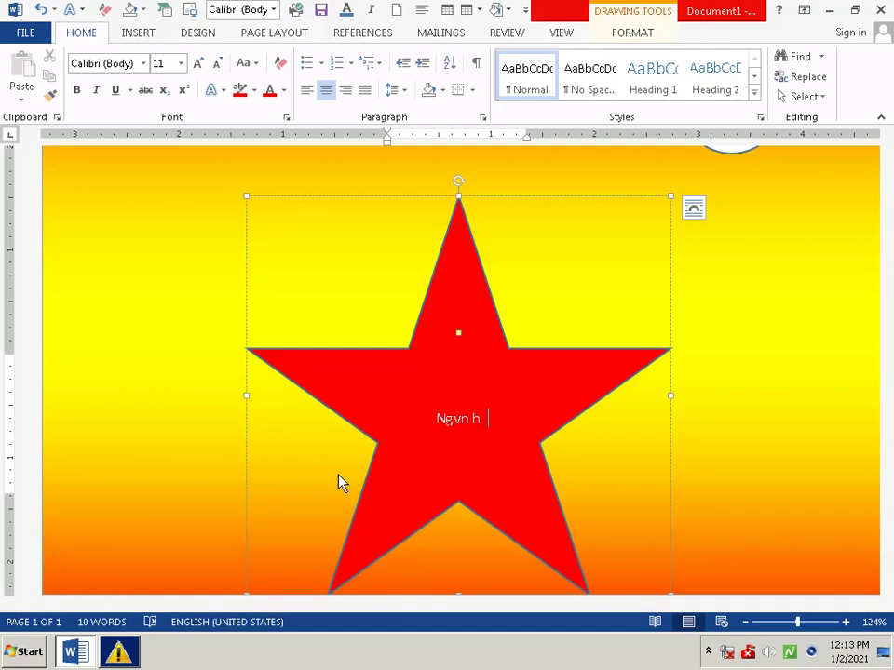
key(BackSpace)
key(BackSpace)
key(BackSpace)
key(BackSpace)
key(BackSpace)
key(BackSpace)
key(BackSpace)
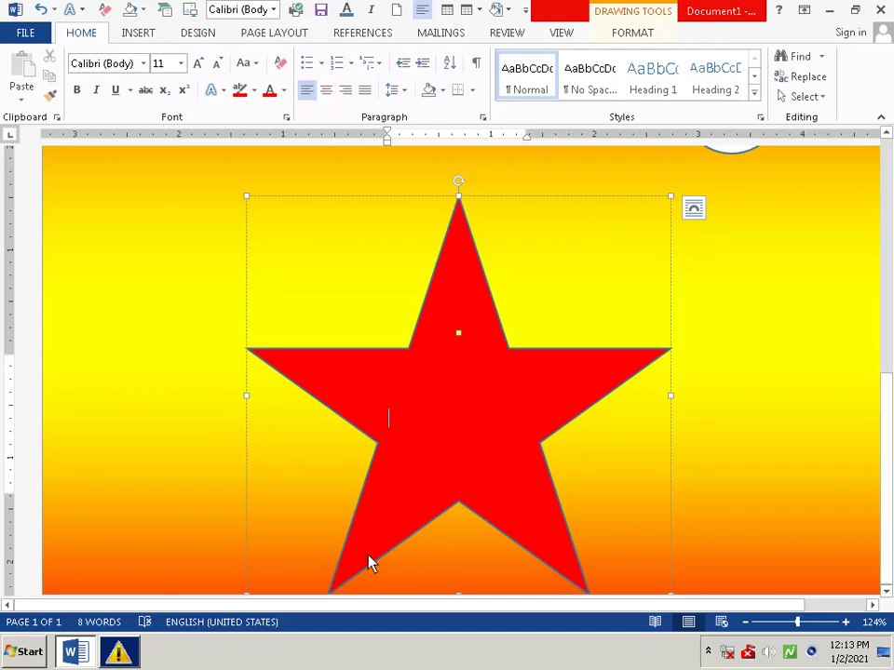
click(181, 63)
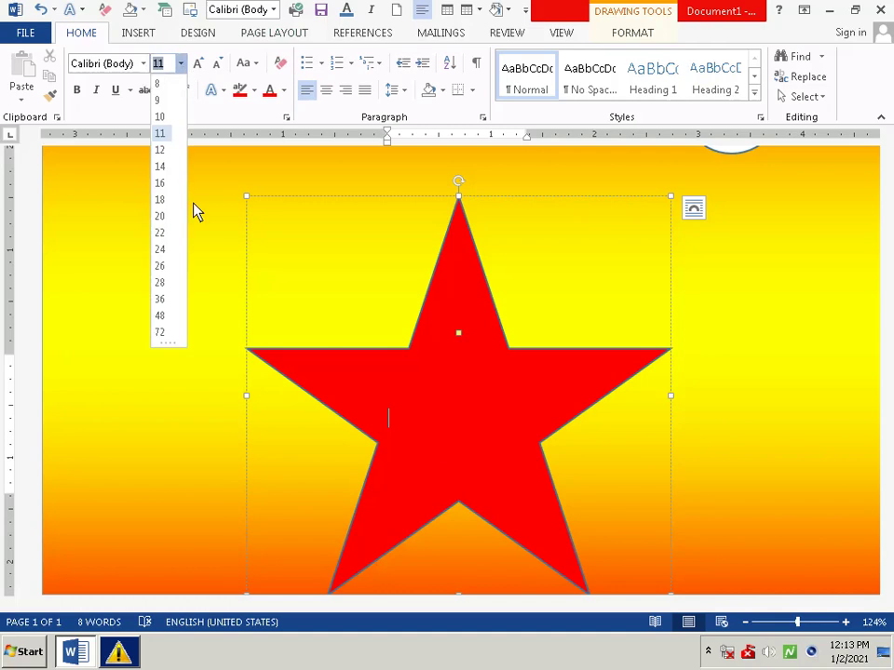
click(170, 283)
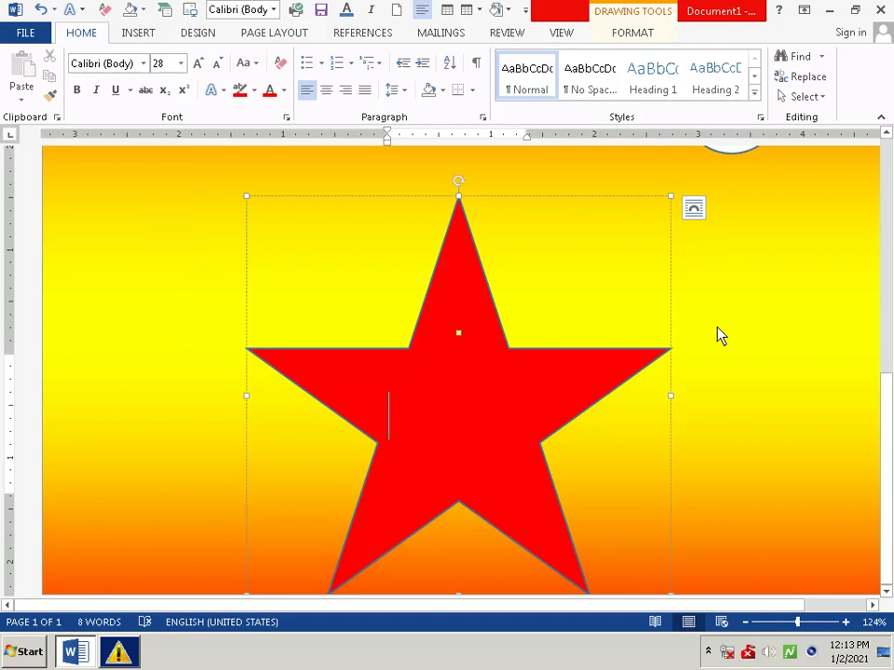
Type 'Happy new' inside the star, then backspace it away
text(h)
key(BackSpace)
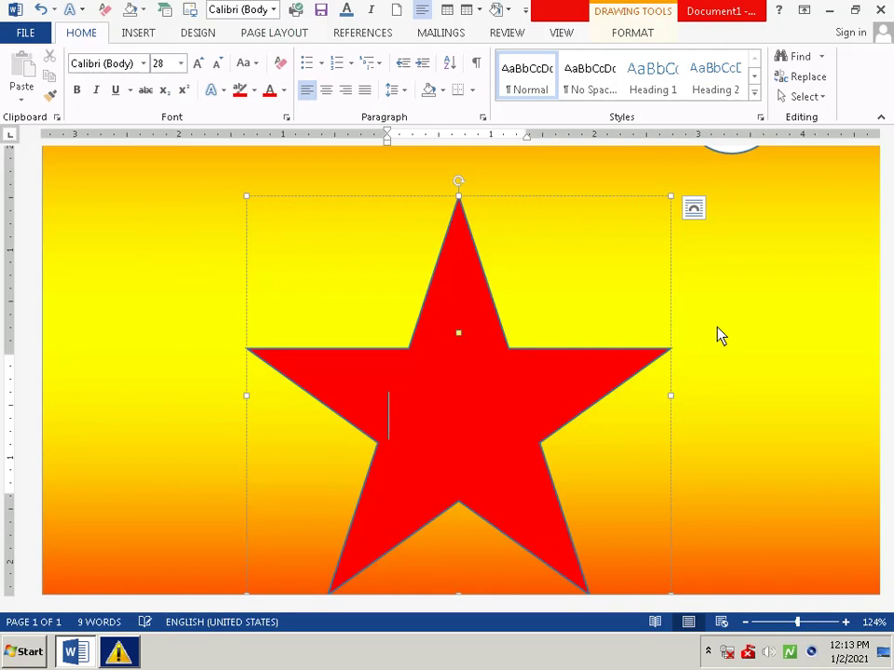
text(H)
text(a)
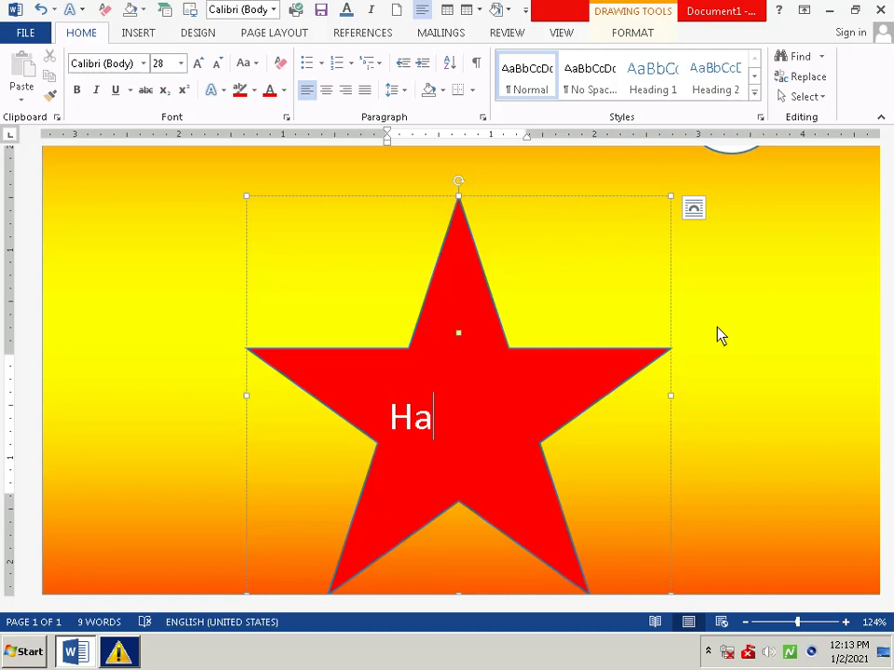
text(ppy )
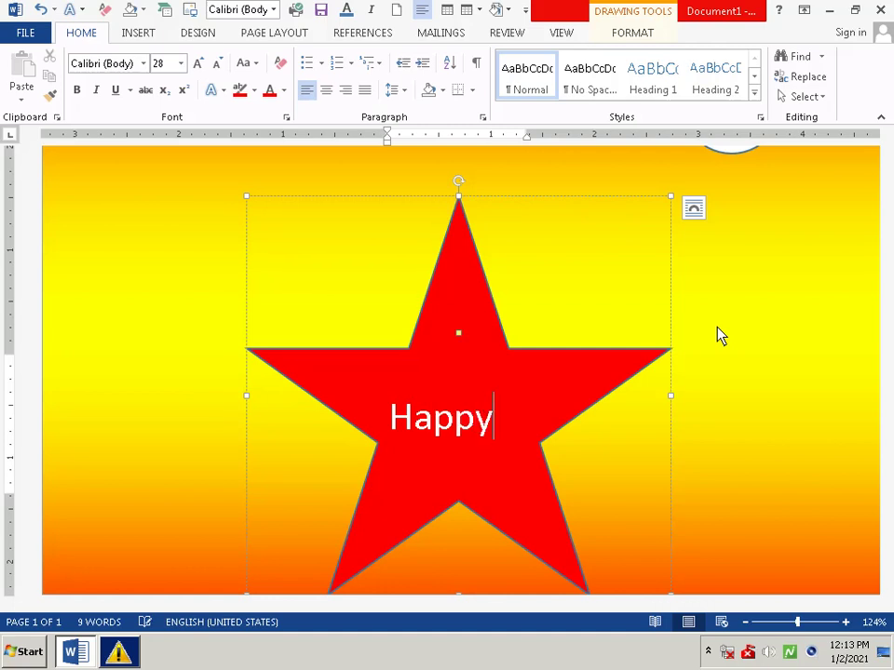
text(n)
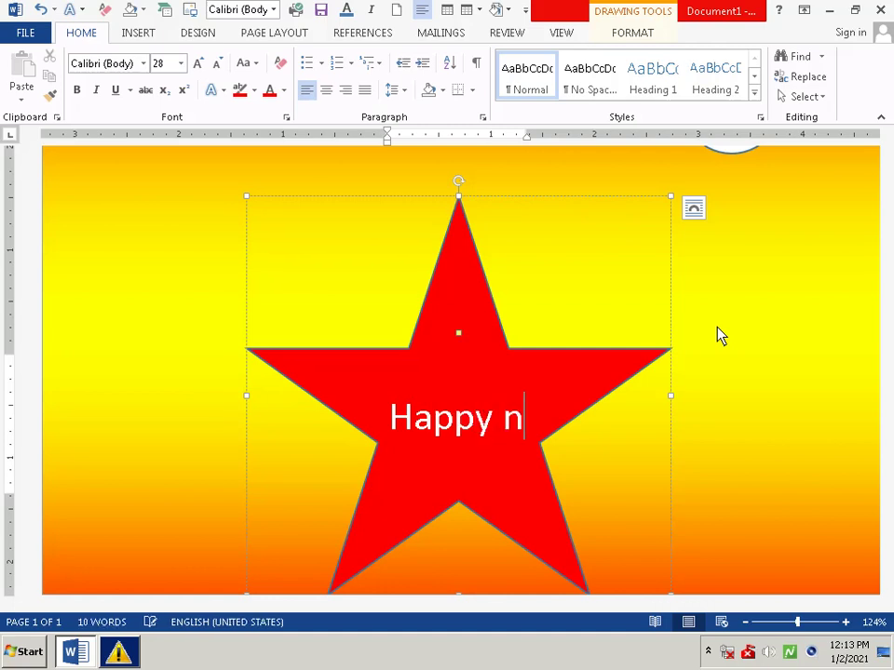
text(ew)
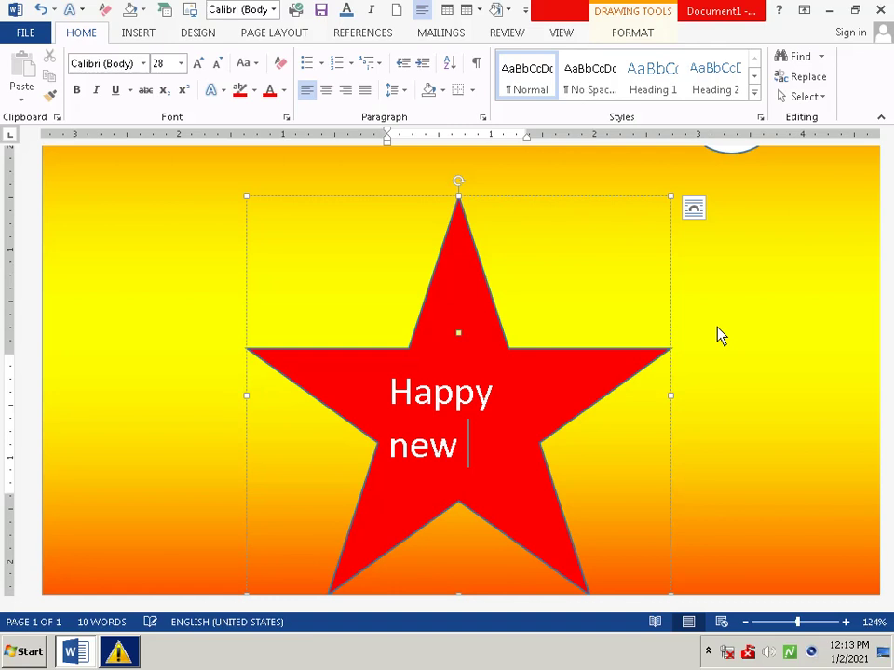
key(BackSpace)
key(BackSpace)
key(BackSpace)
key(BackSpace)
key(BackSpace)
key(BackSpace)
key(BackSpace)
key(BackSpace)
key(BackSpace)
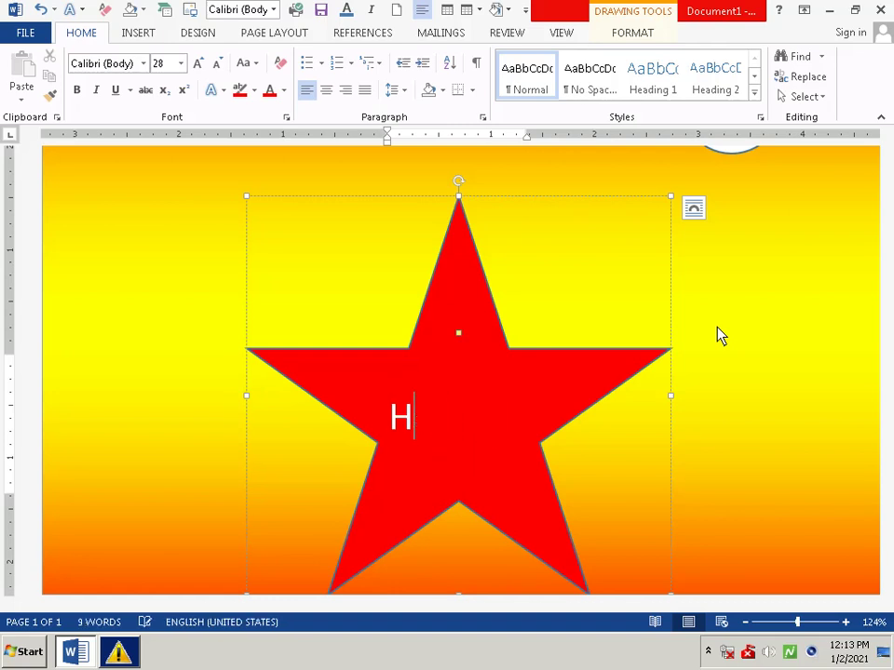
key(BackSpace)
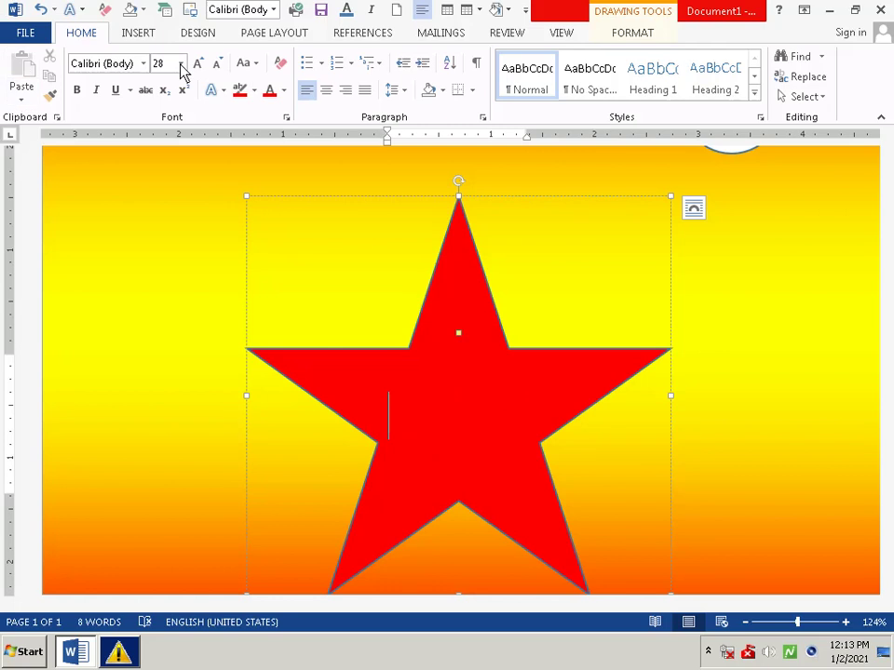
Change the star's font size from 28 to 24
click(182, 64)
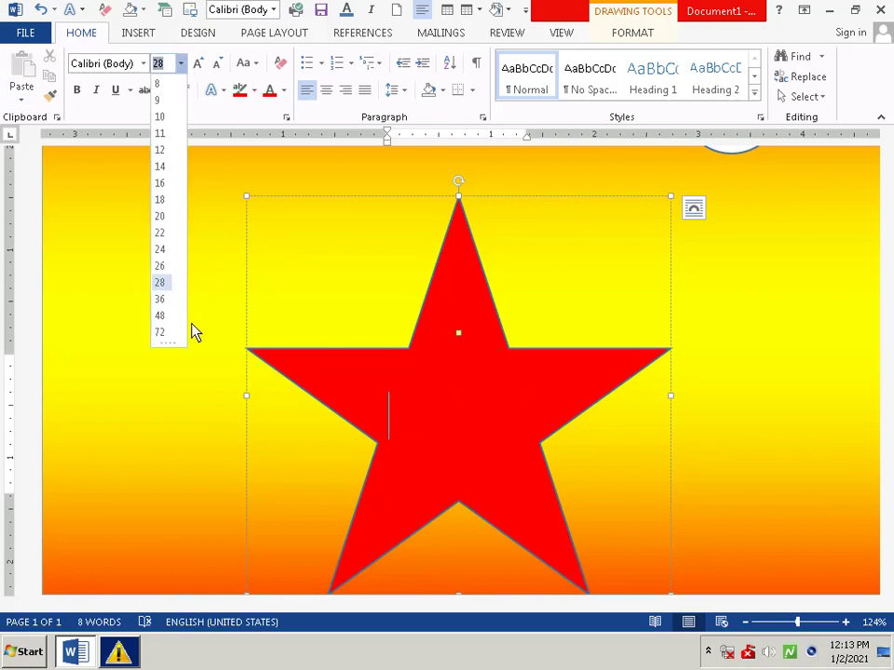
click(160, 251)
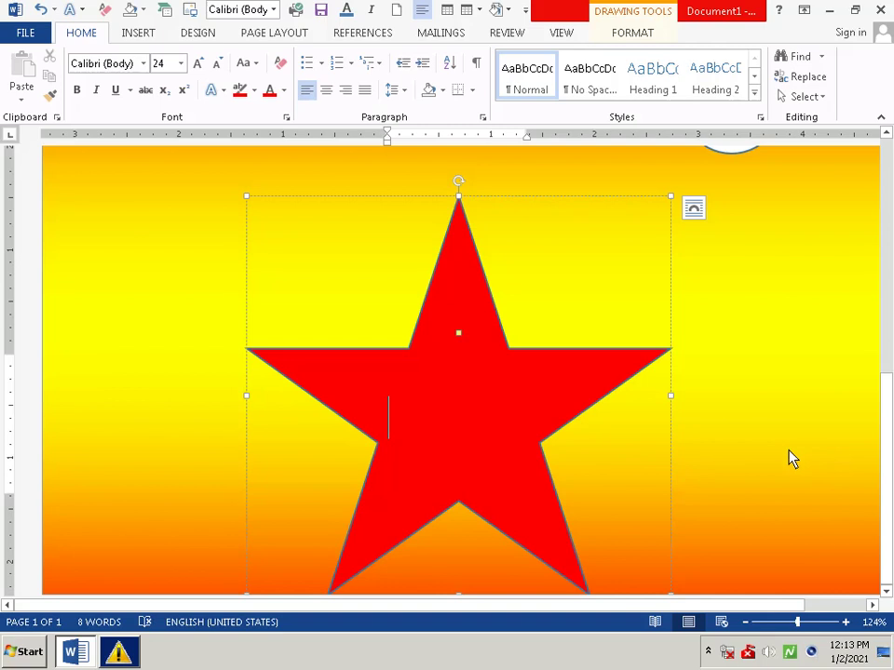
scroll(791, 457, up, 3)
scroll(791, 458, down, 3)
Click off the star onto the 2021 text and scroll to check the page
click(456, 197)
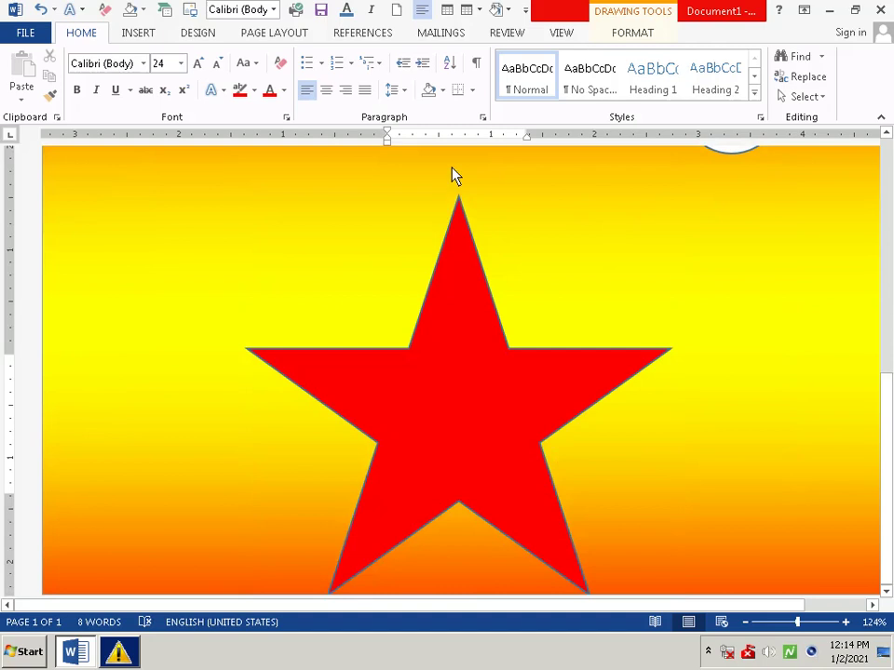
scroll(455, 167, up, 5)
click(455, 215)
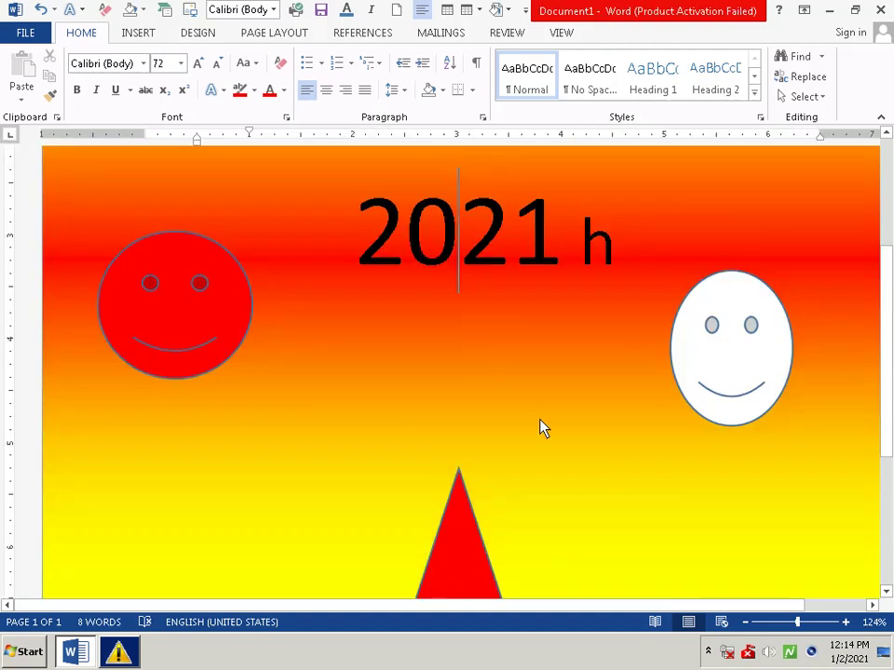
scroll(482, 504, down, 5)
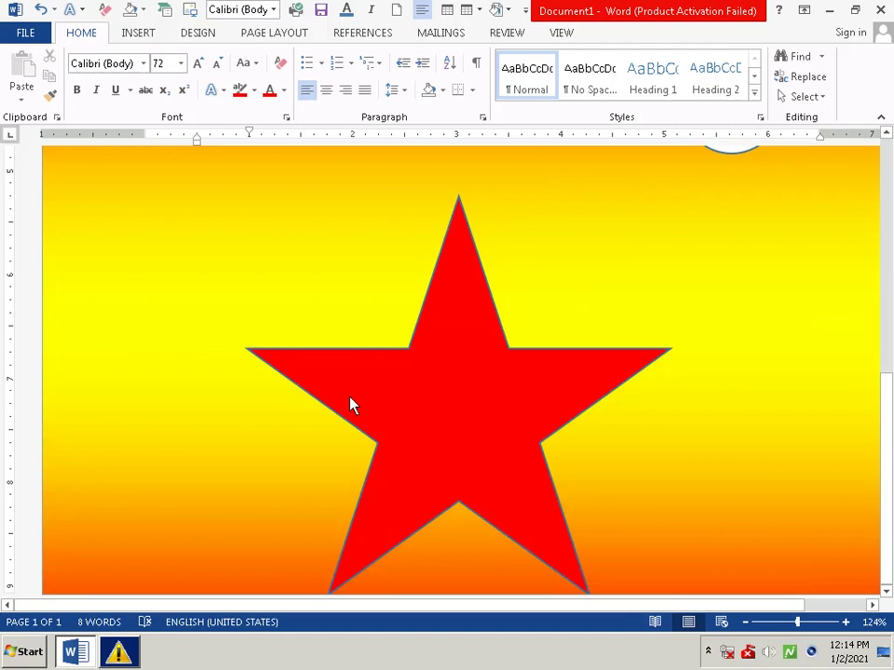
scroll(351, 400, up, 5)
scroll(356, 422, down, 5)
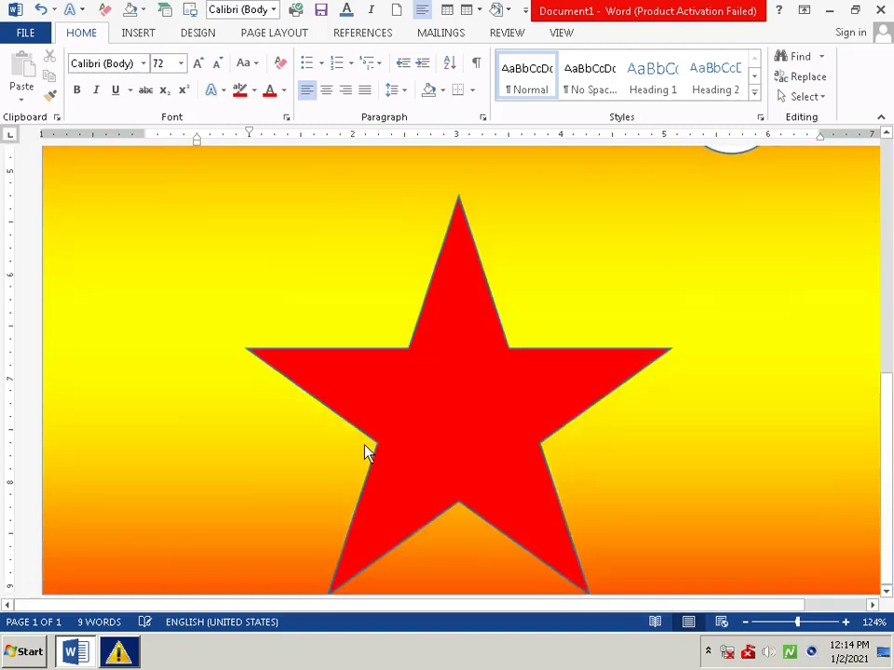
Type 'Happy new yesr 2021' inside the star, correcting typos along the way
click(416, 413)
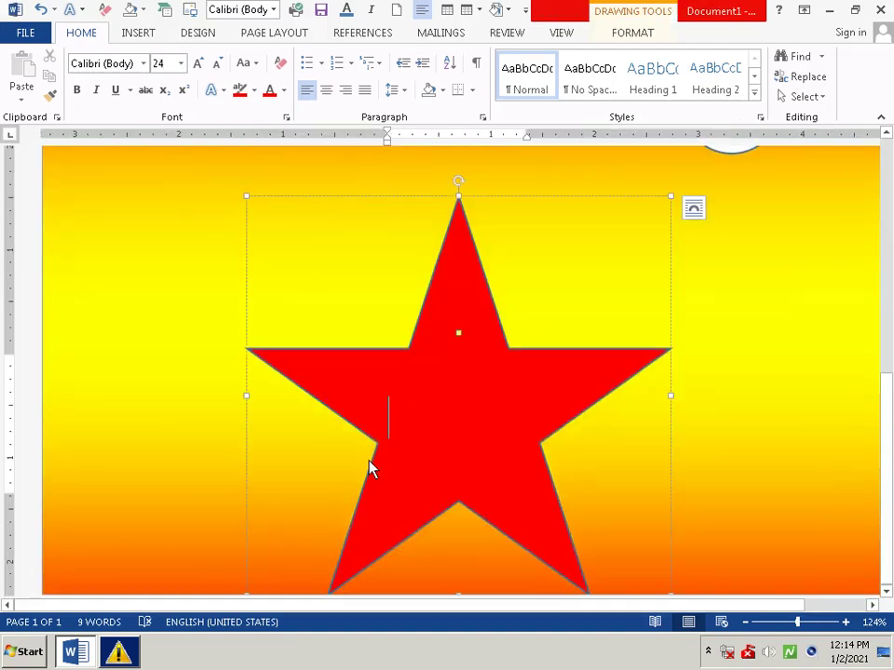
text(h)
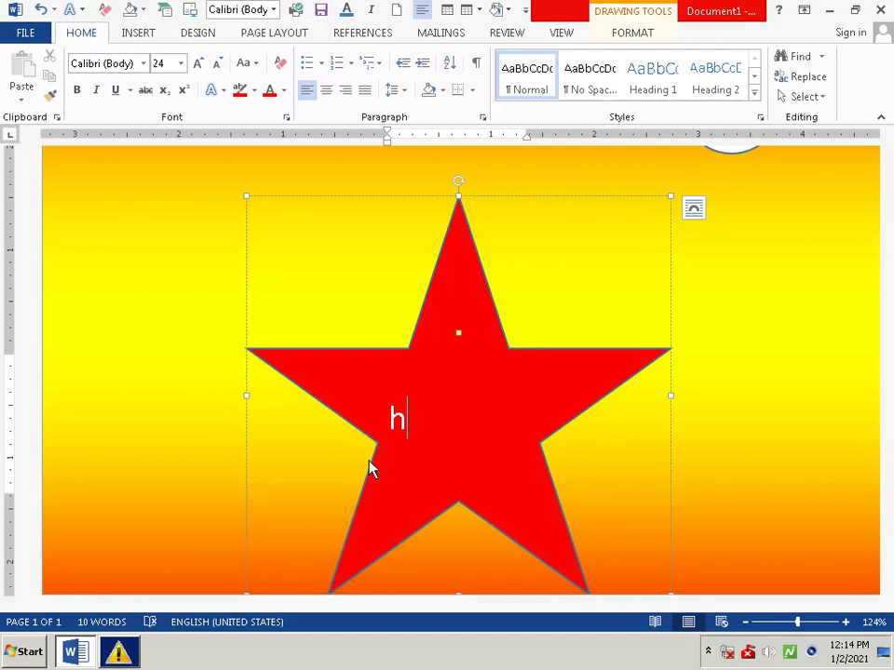
key(BackSpace)
text(H)
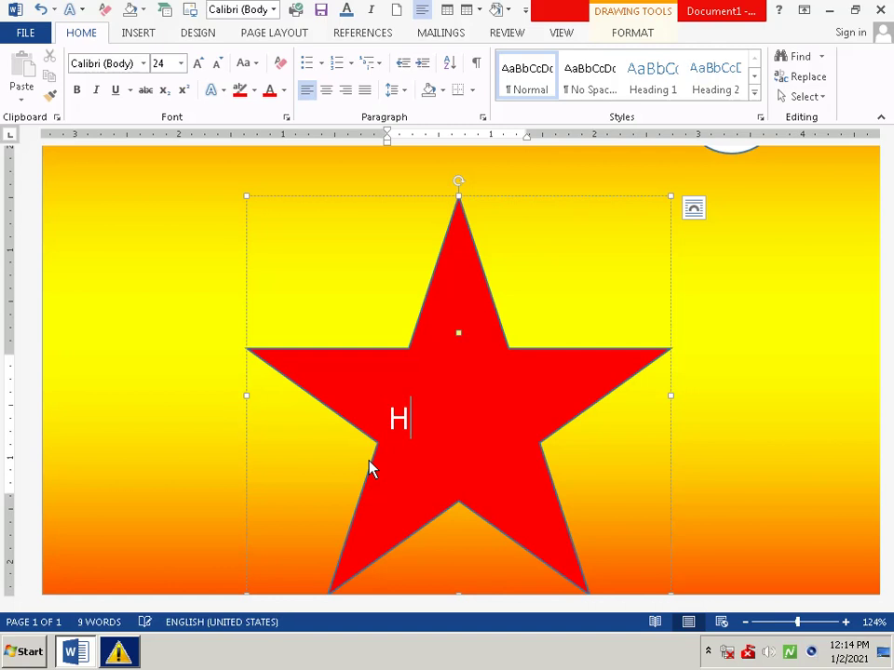
text(a)
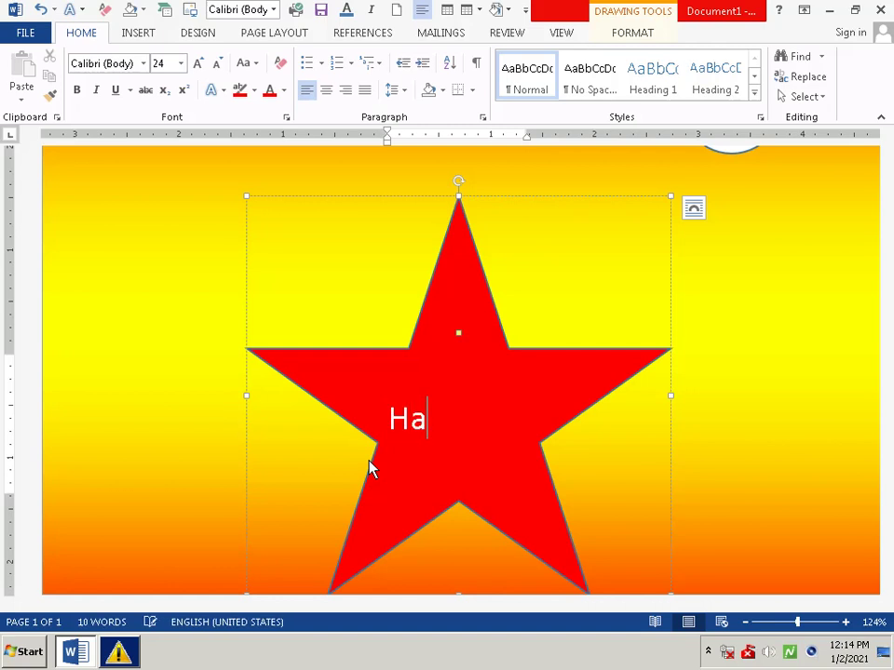
text(yy)
key(BackSpace)
key(BackSpace)
text(ppy )
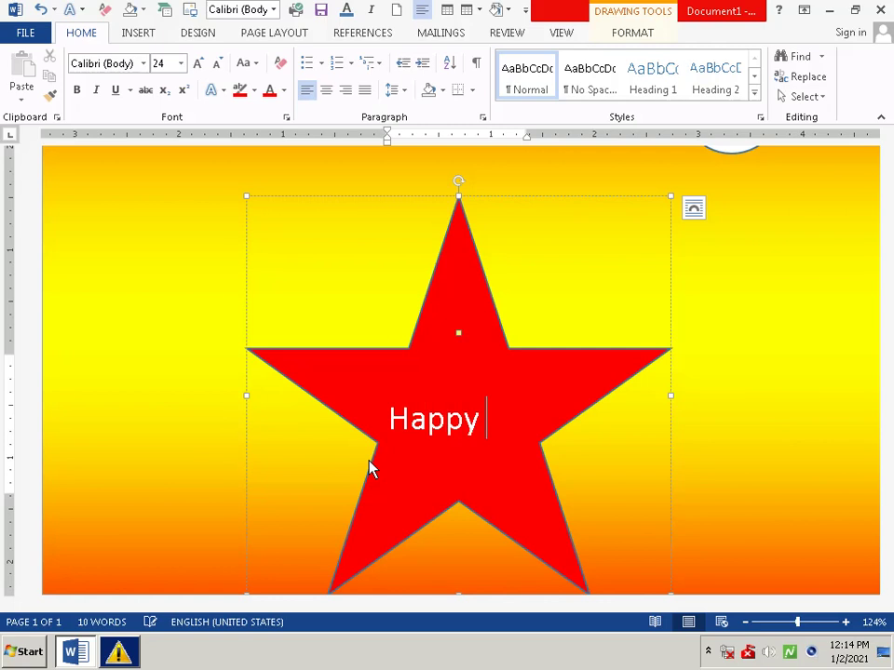
text(n)
text(ew )
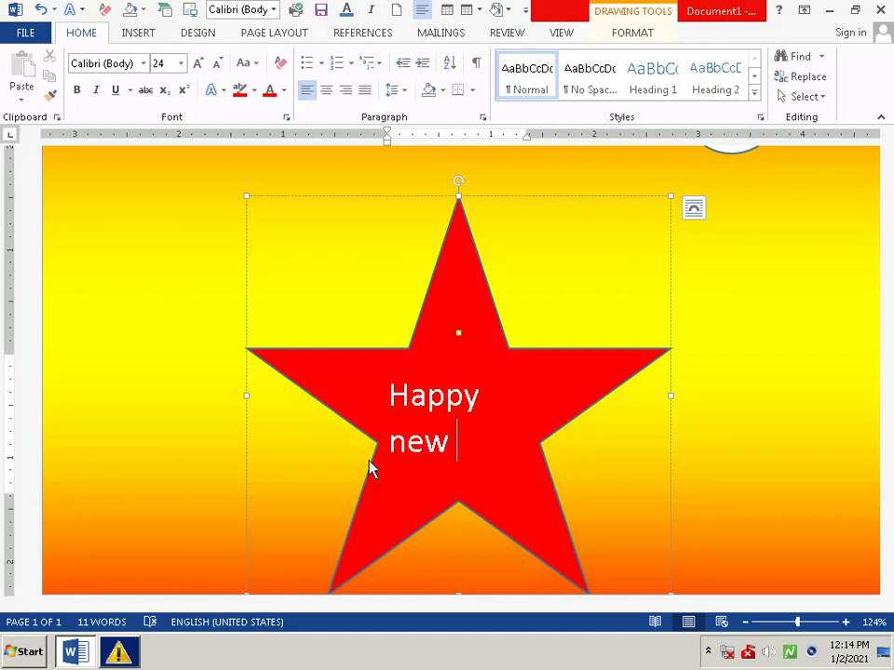
text(ye)
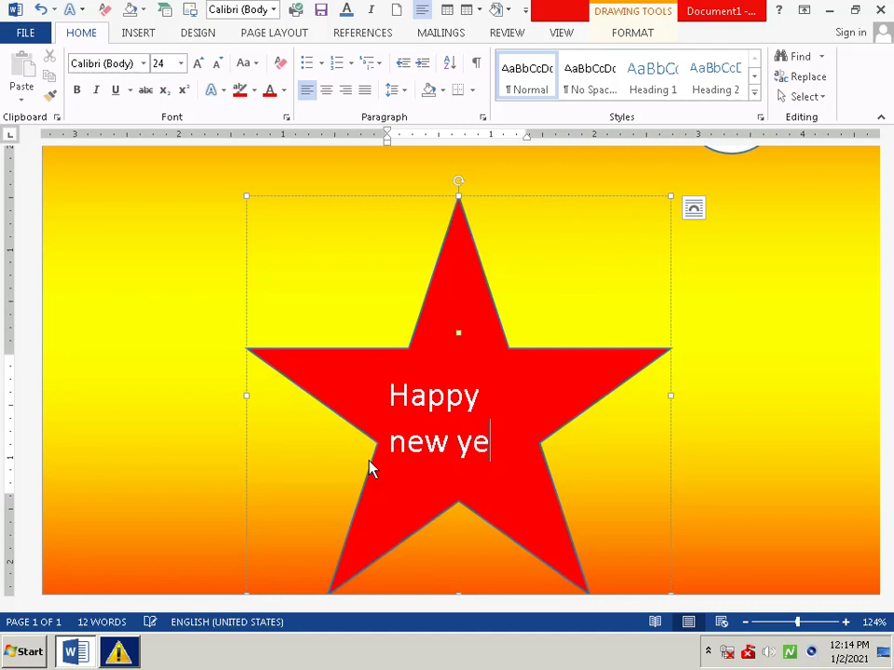
text(sr)
text( 201)
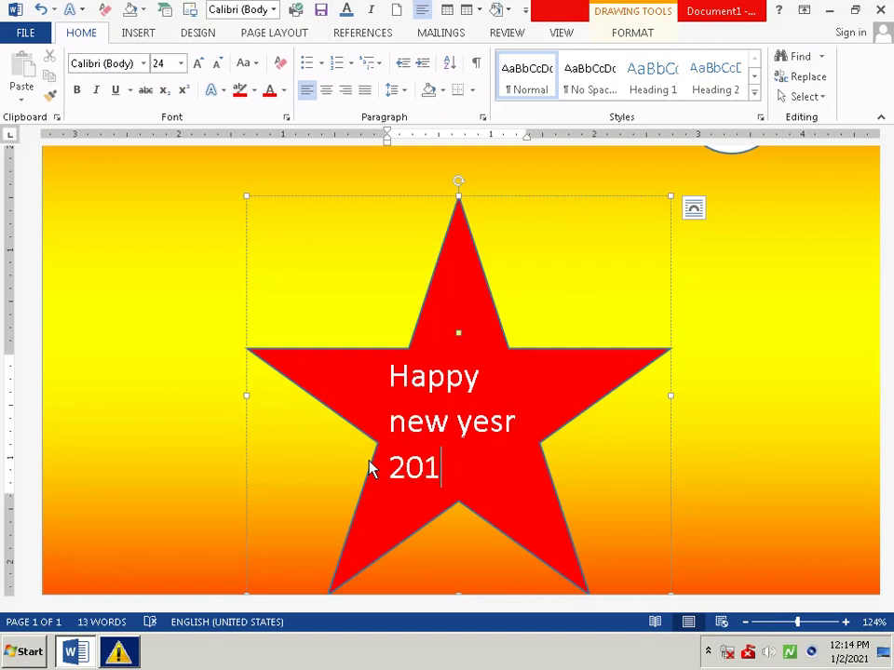
key(BackSpace)
text(212)
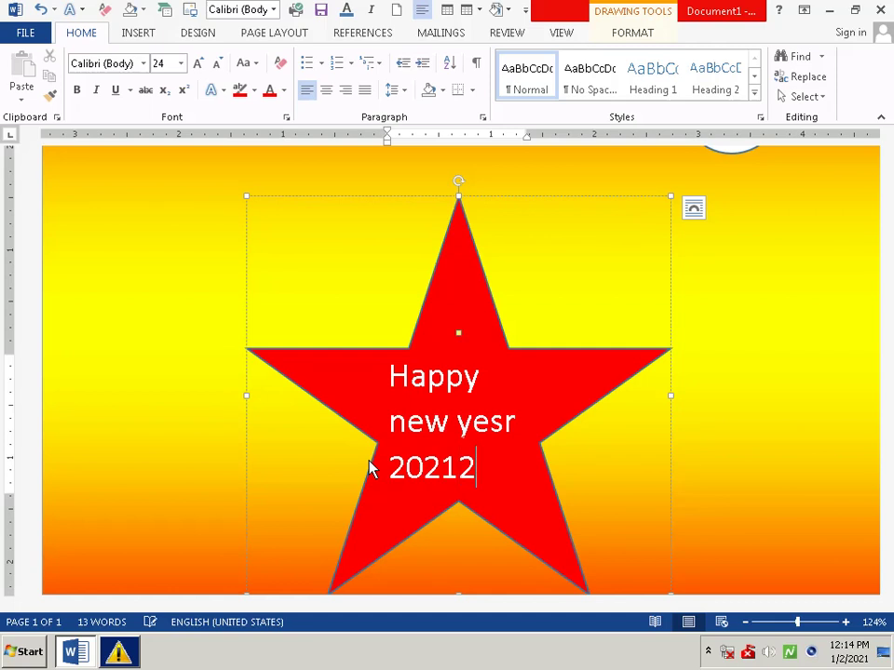
key(BackSpace)
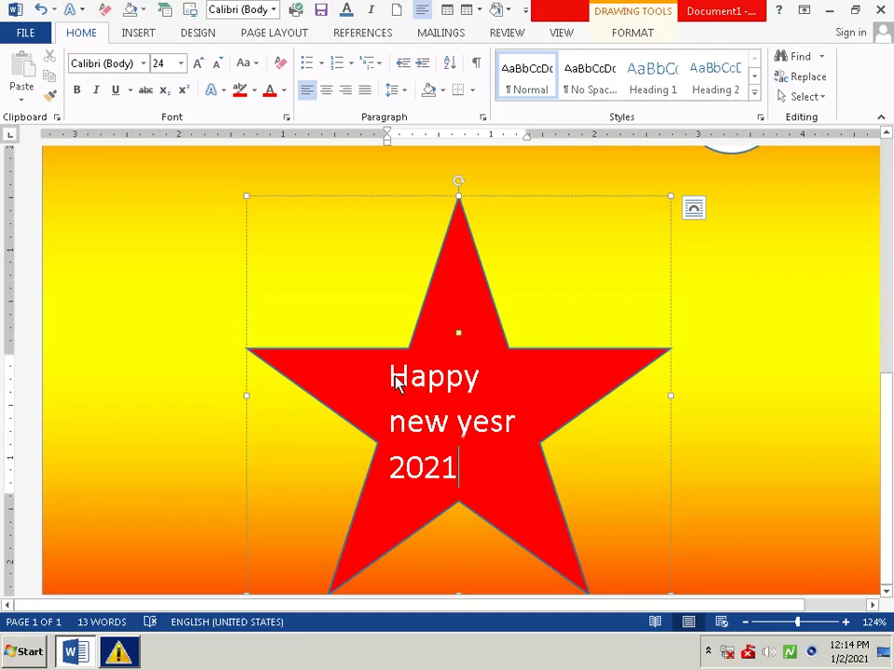
Highlight the star's lines Happy, new yesr and 2021 in yellow
click(254, 90)
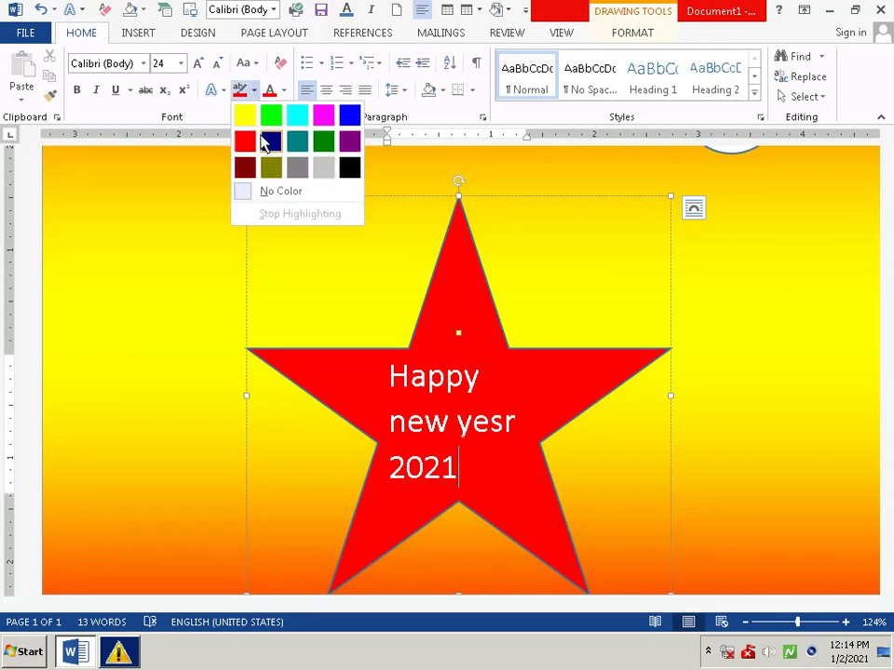
click(241, 116)
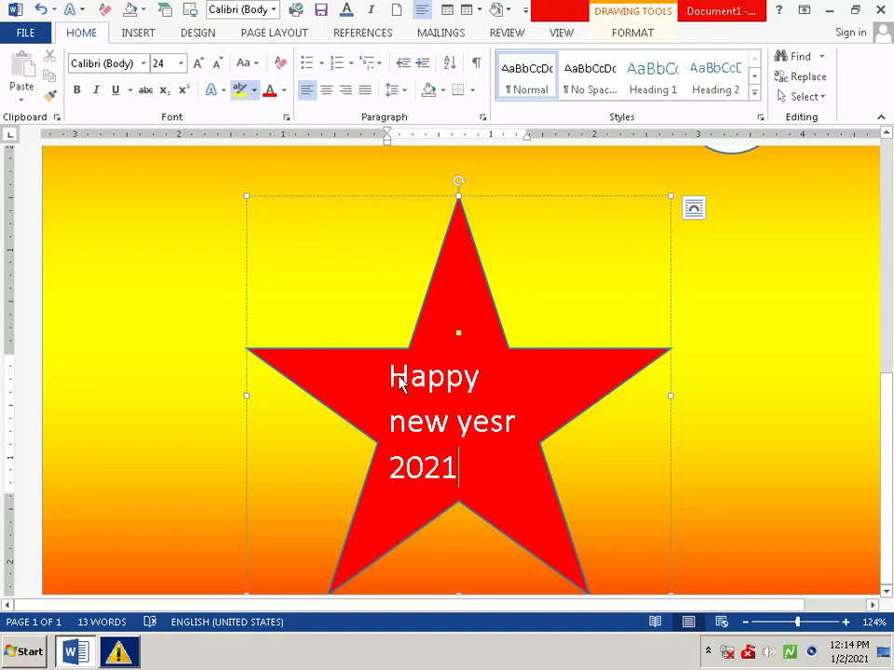
drag(390, 379, 495, 385)
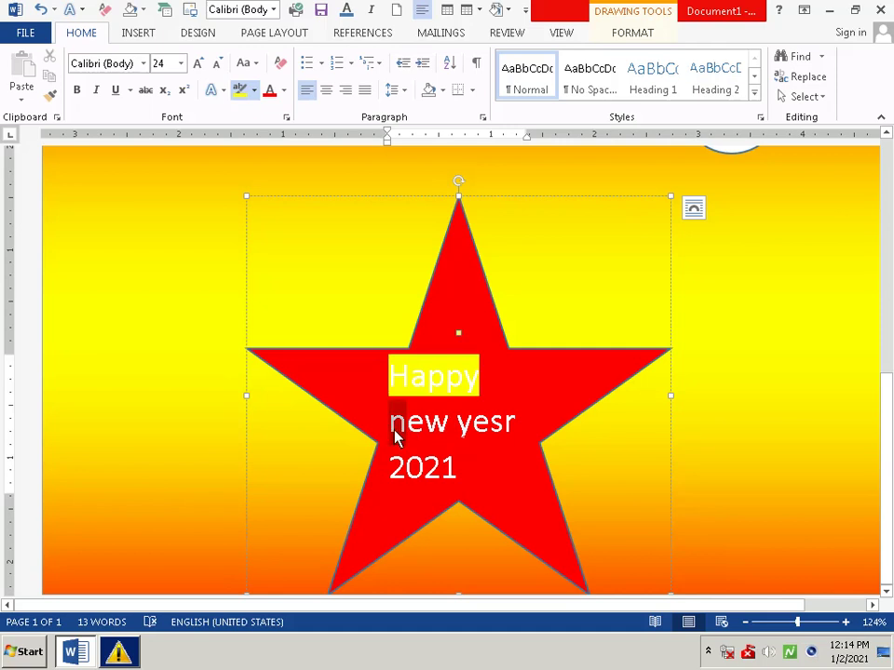
drag(391, 426, 513, 429)
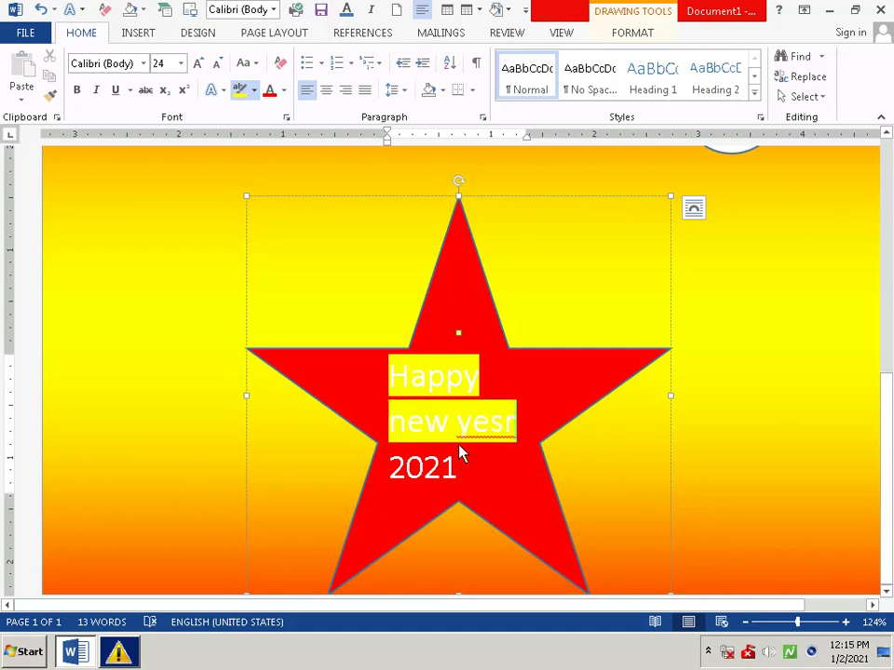
click(403, 470)
drag(401, 474, 470, 460)
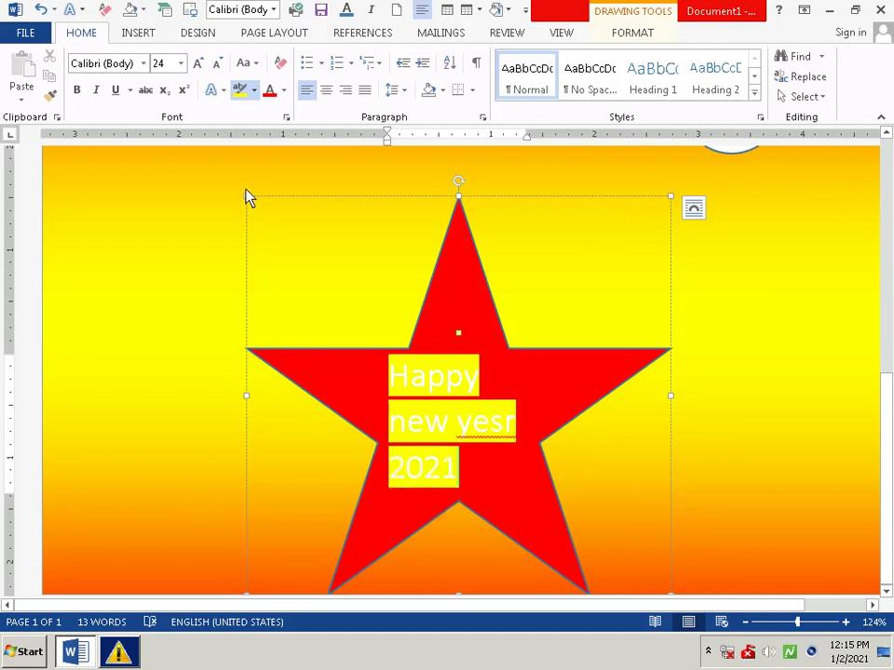
Remove the highlight from all three star lines using No Color
click(252, 90)
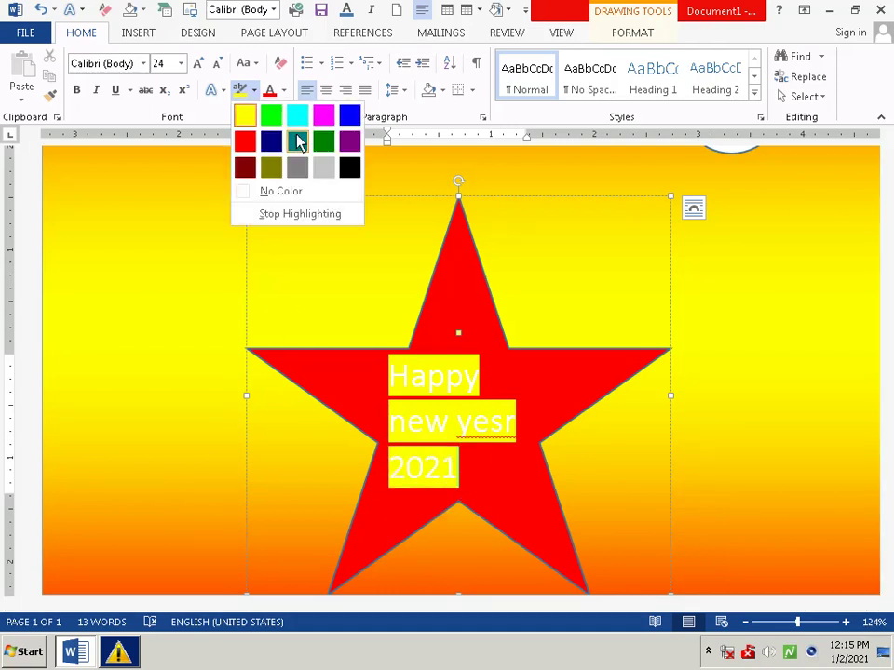
click(240, 146)
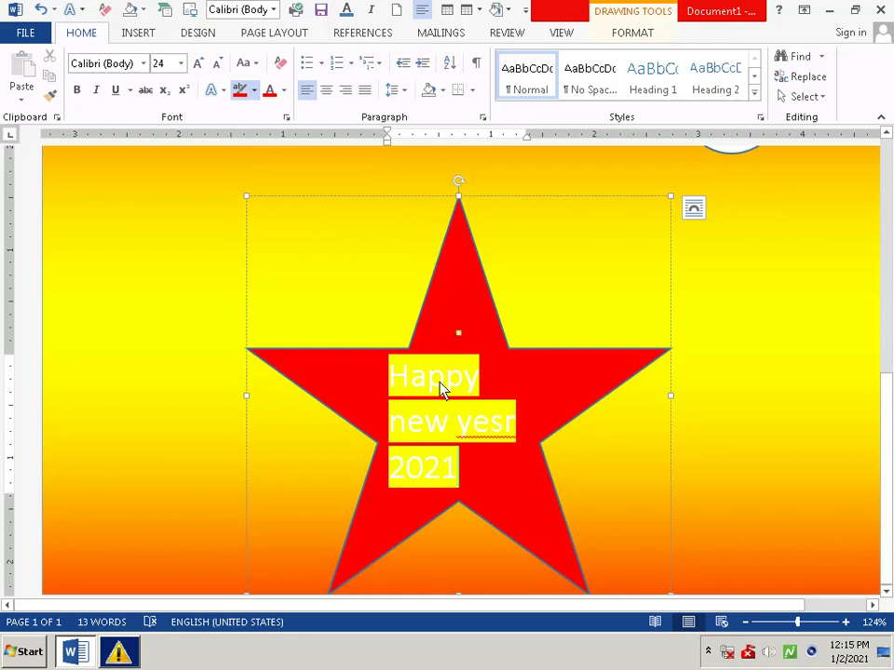
drag(396, 385, 496, 380)
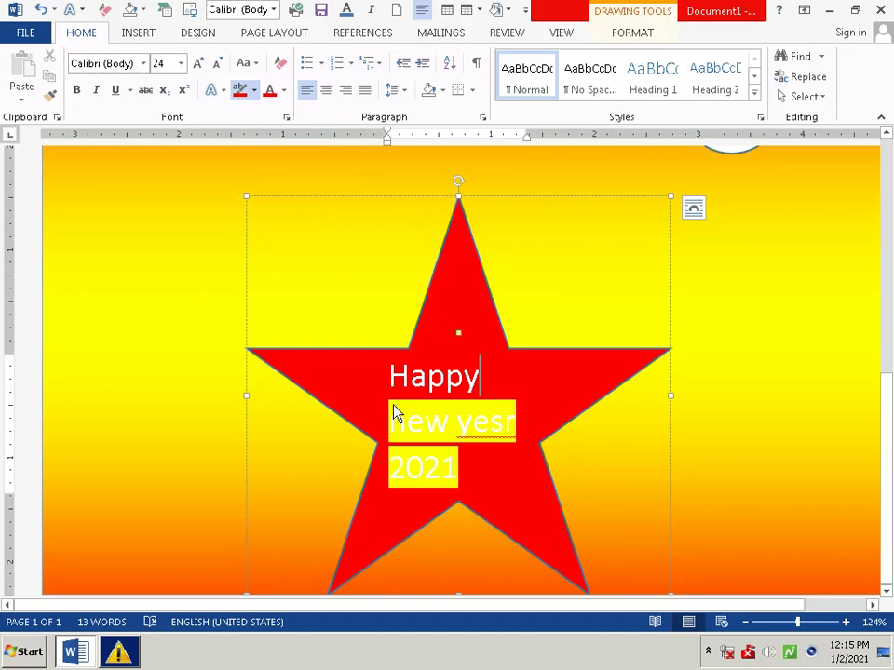
key(shift+End)
key(Right)
drag(412, 424, 554, 423)
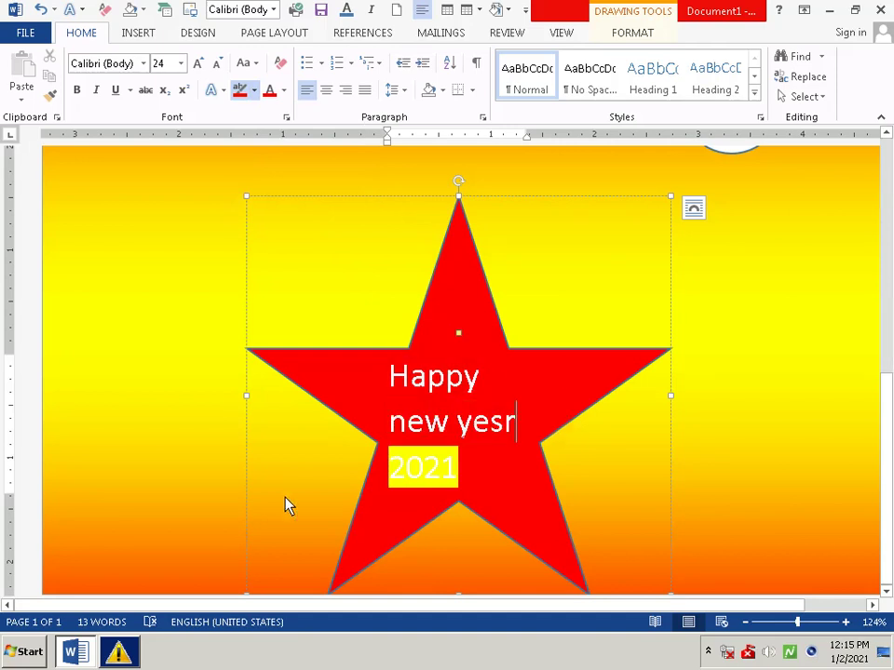
drag(403, 471, 473, 464)
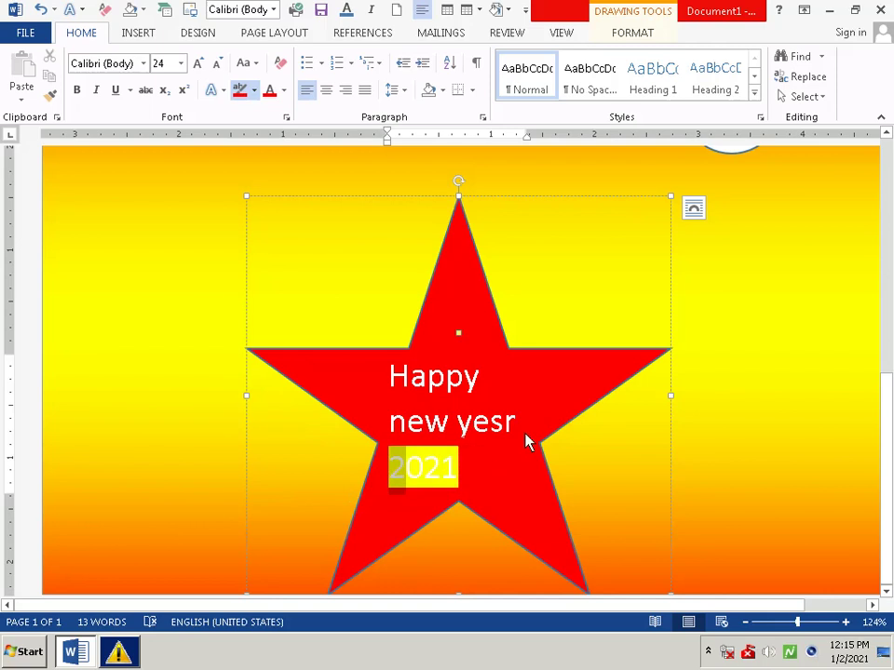
drag(392, 463, 496, 472)
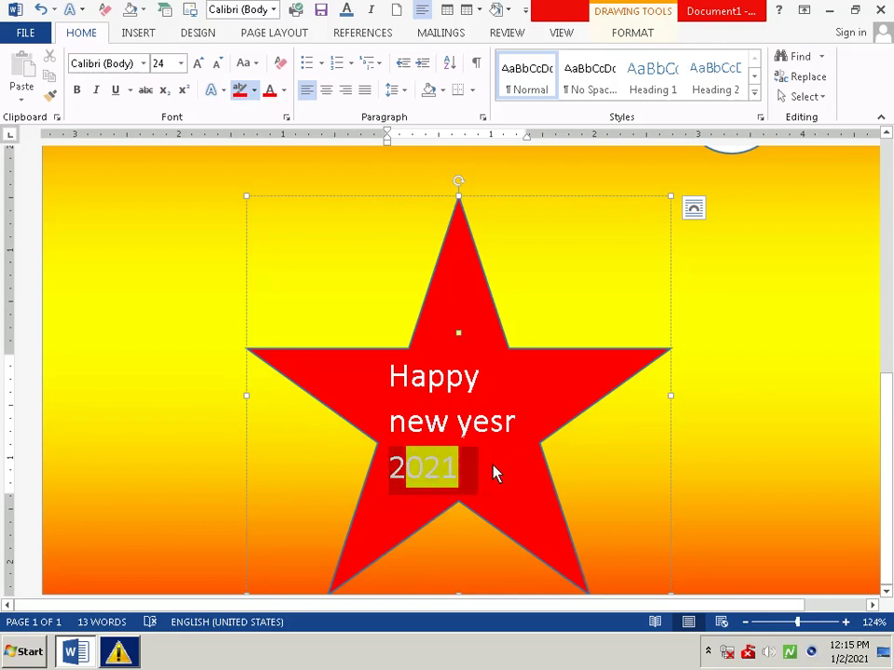
click(214, 34)
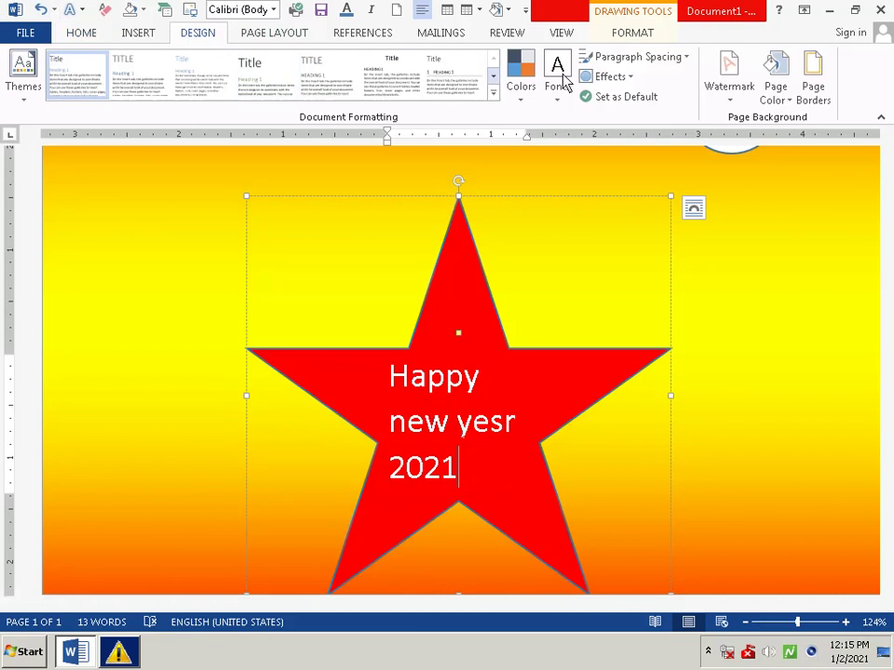
Apply the radiation-symbol art page border, 16 pt, to the whole document
click(815, 88)
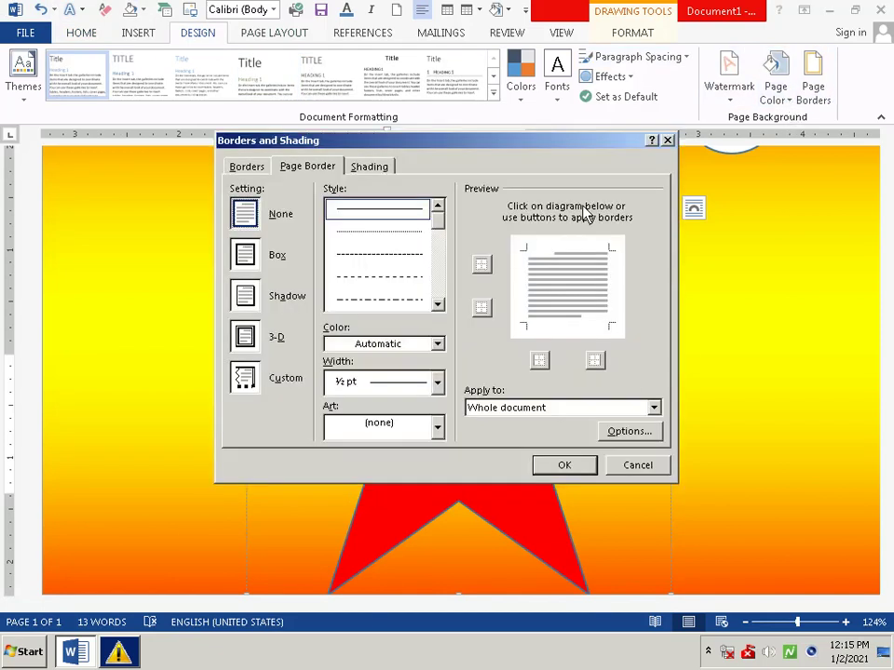
click(438, 431)
scroll(438, 547, down, 5)
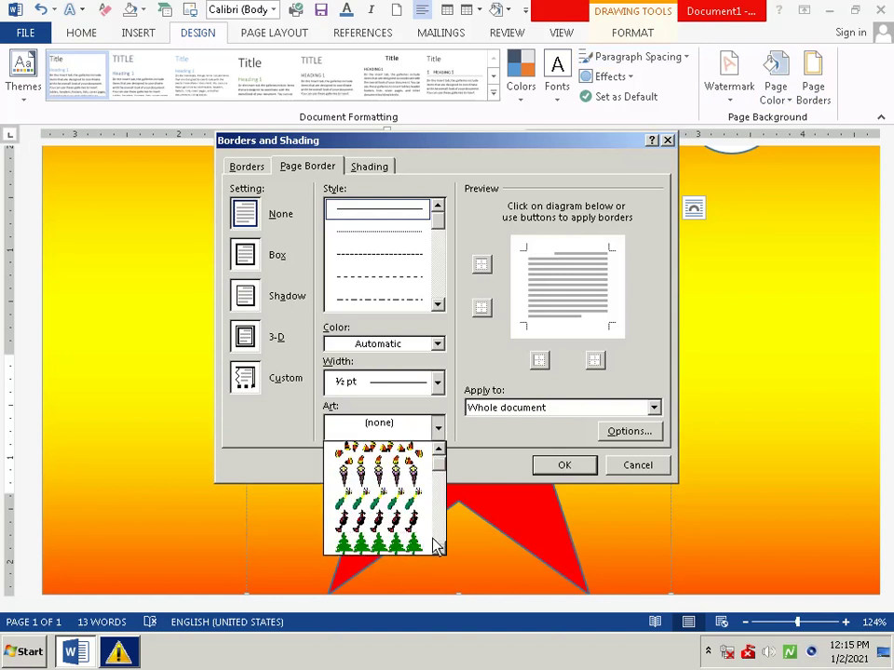
scroll(443, 515, down, 3)
scroll(443, 515, down, 3)
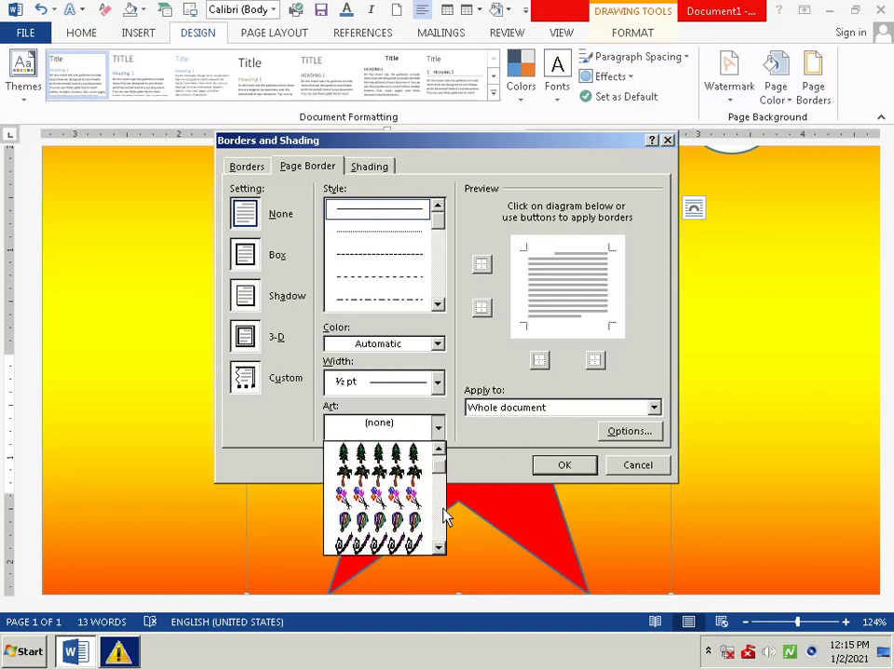
scroll(443, 515, down, 3)
scroll(444, 519, down, 3)
scroll(444, 520, down, 3)
scroll(444, 521, down, 3)
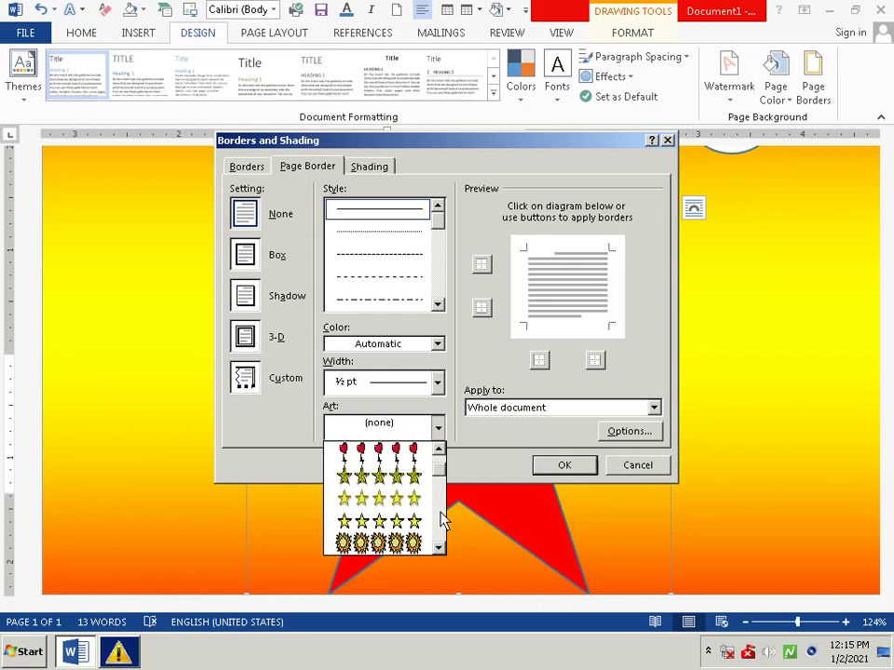
scroll(443, 521, down, 3)
scroll(442, 524, down, 3)
scroll(442, 524, down, 3)
scroll(442, 524, down, 3)
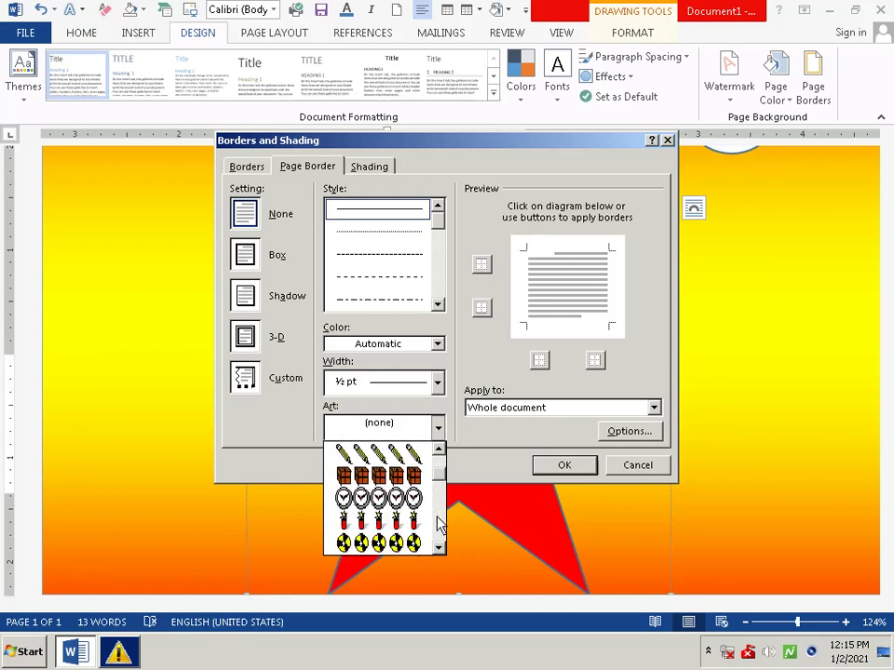
scroll(442, 525, down, 3)
scroll(441, 526, down, 3)
scroll(441, 526, down, 2)
scroll(442, 526, up, 1)
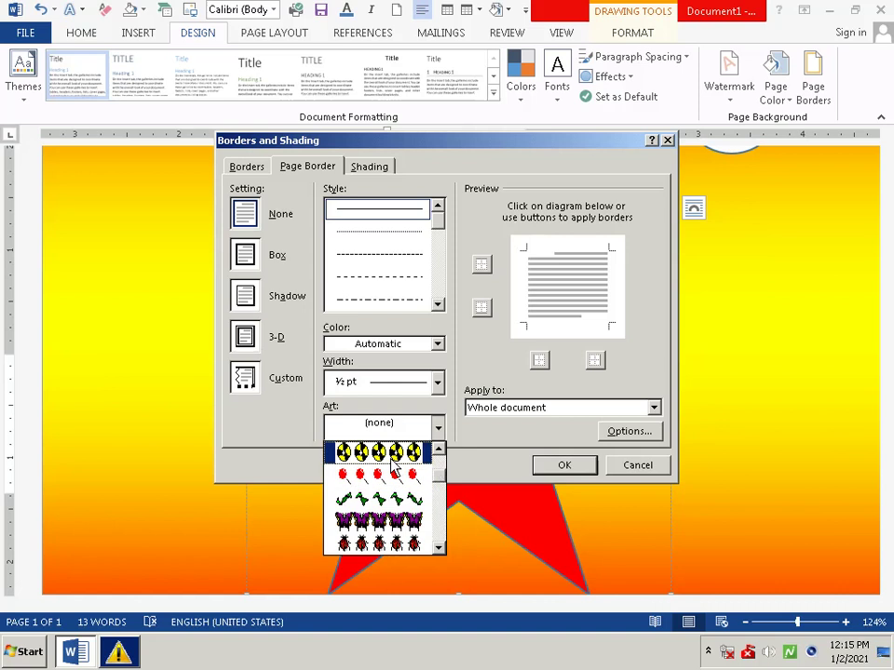
click(391, 453)
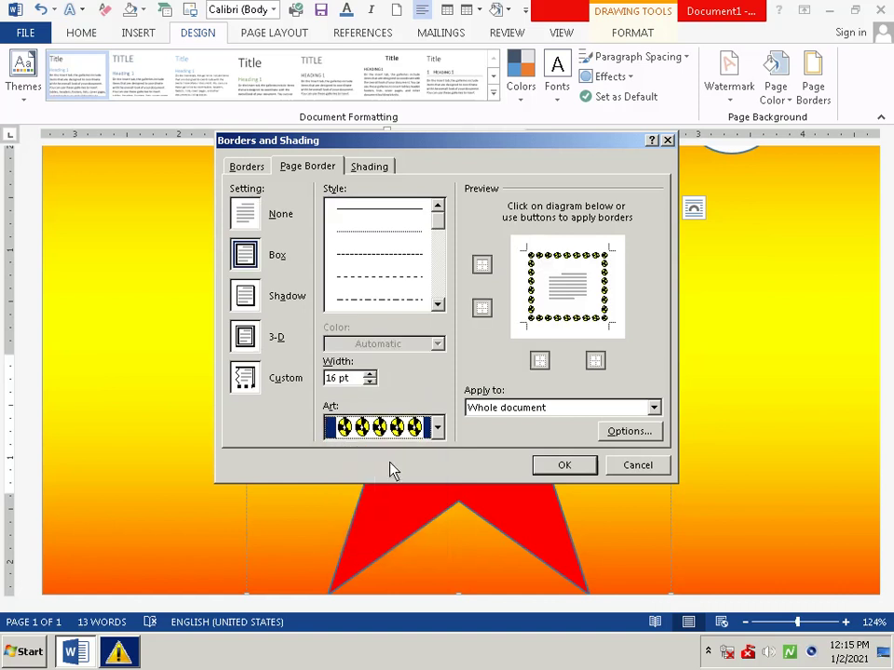
click(538, 470)
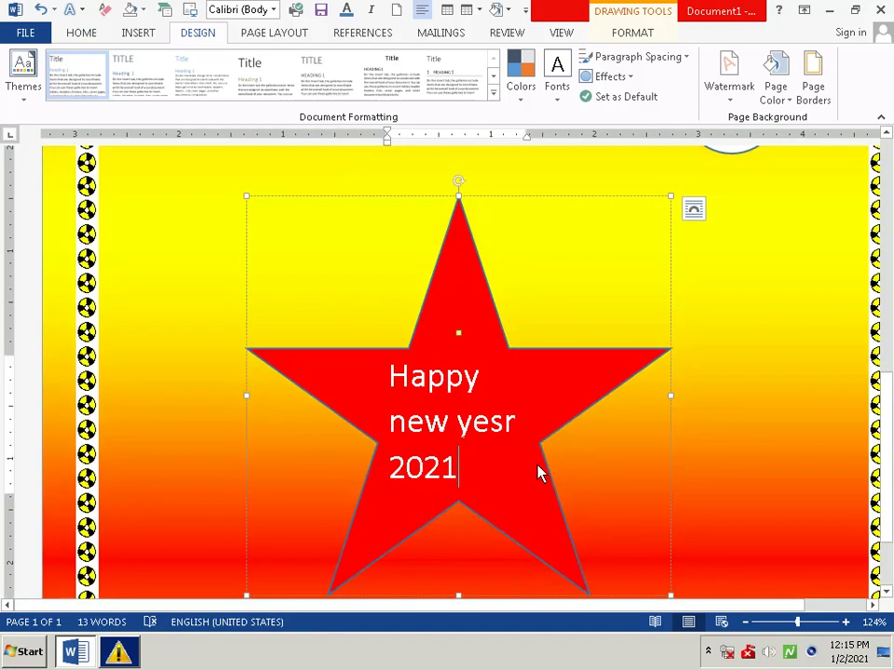
Delete the stray 'h' after '20 21', viewing the page at 35% and returning to 95% zoom
click(765, 623)
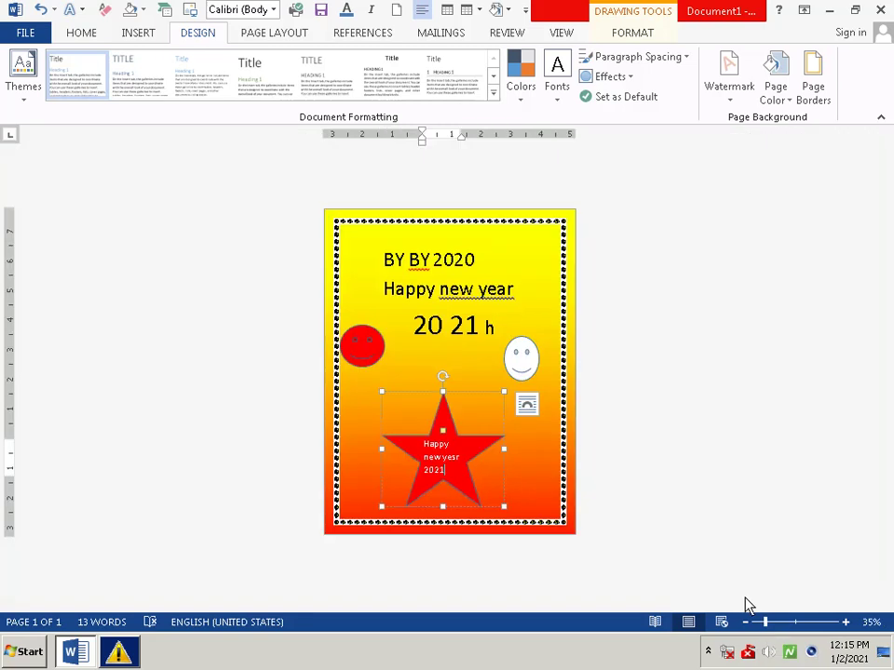
key(Escape)
key(Escape)
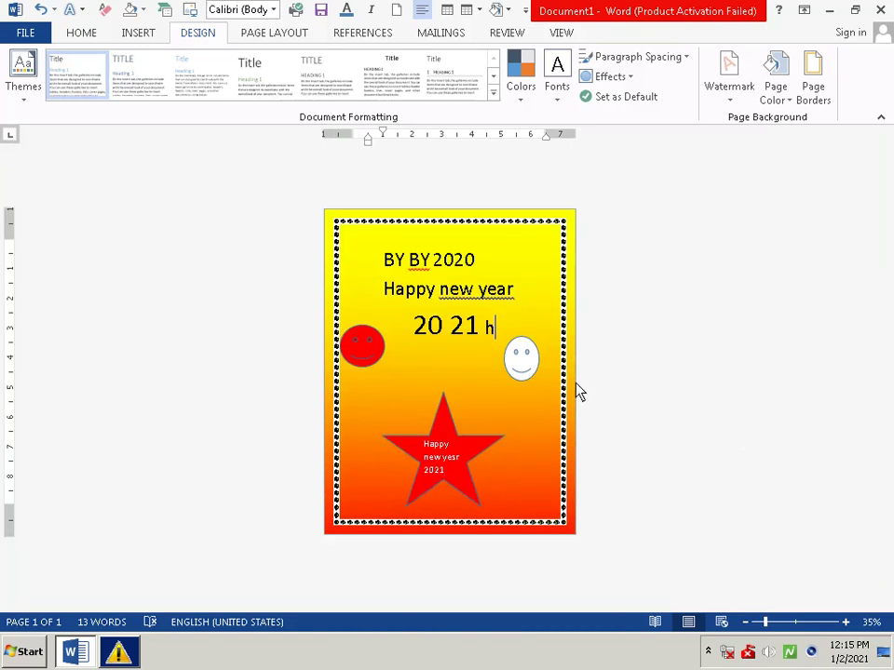
key(BackSpace)
click(792, 626)
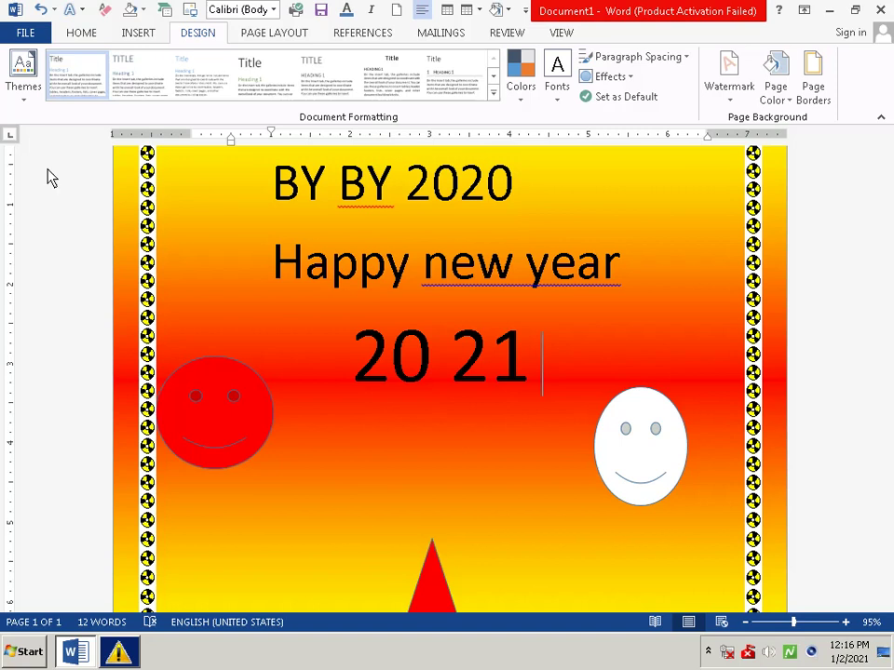
Set the 'Happy new year' line in Edwardian Script ITC
click(74, 39)
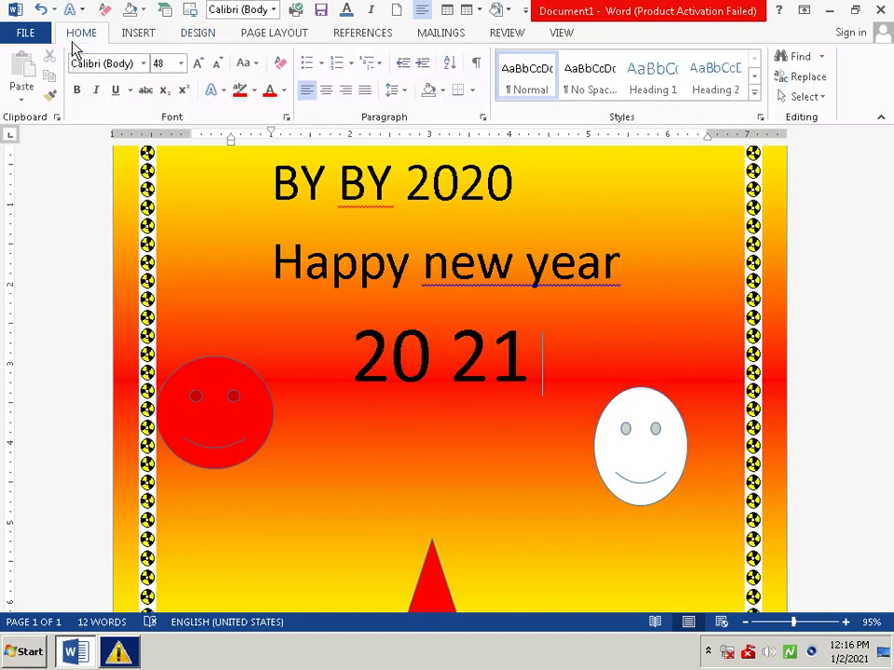
click(143, 63)
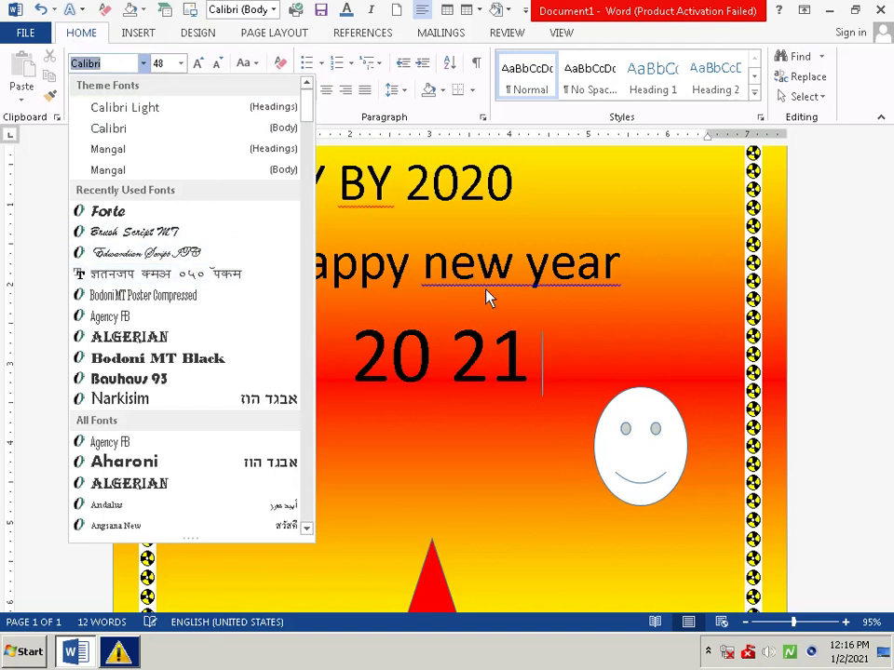
click(663, 294)
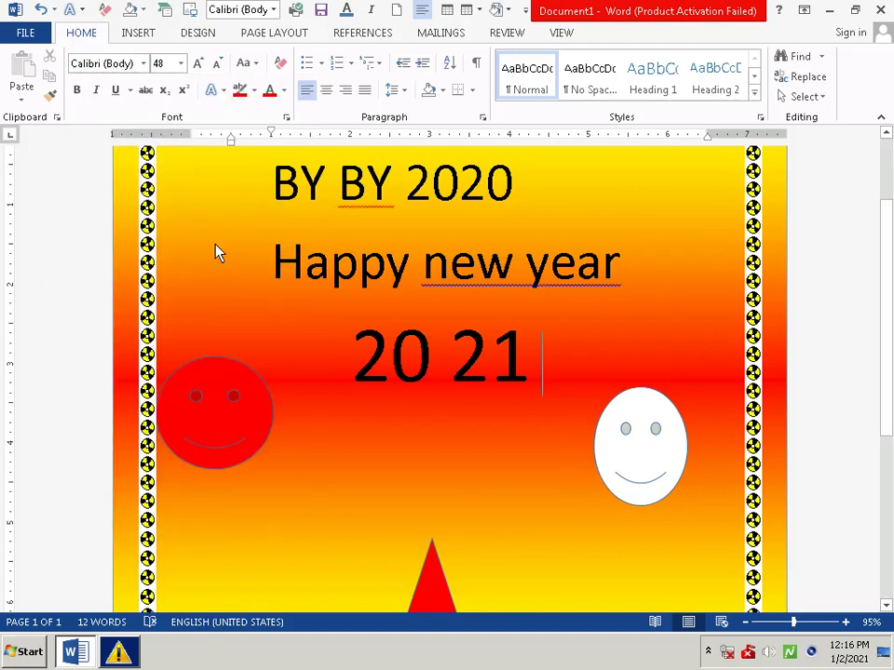
mouse_move(258, 279)
mouse_down()
mouse_move(435, 239)
mouse_move(695, 243)
mouse_up()
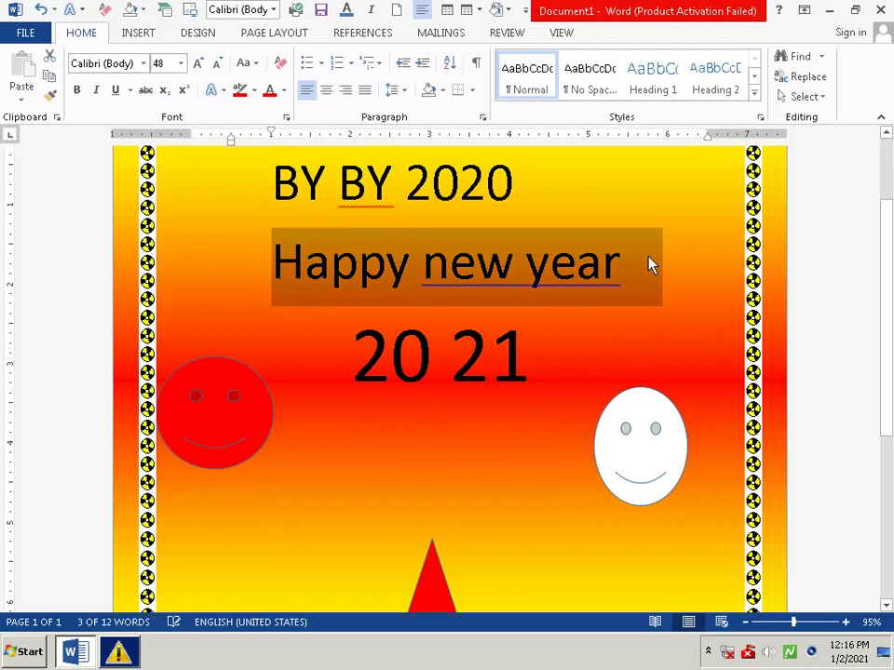
click(142, 62)
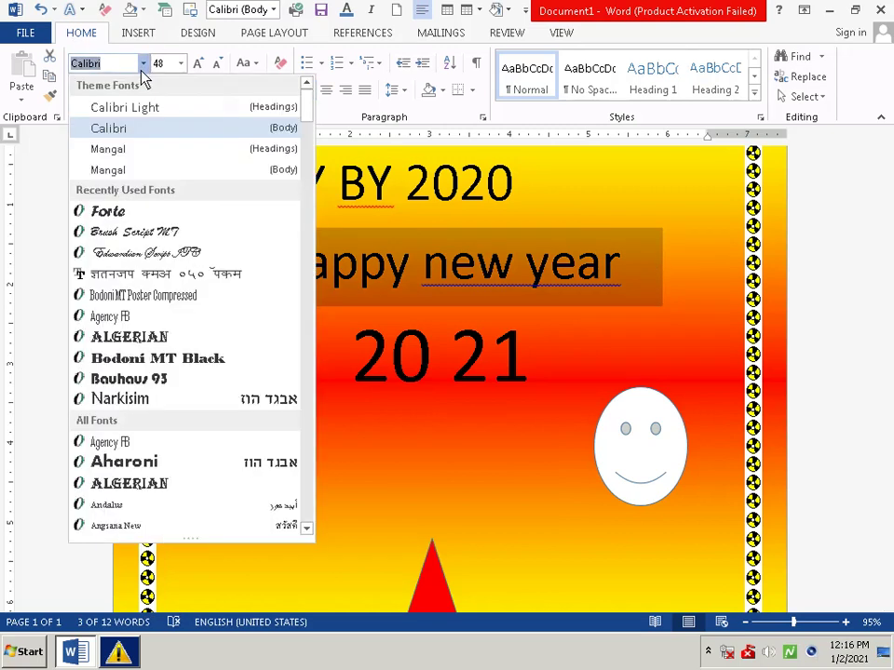
click(159, 253)
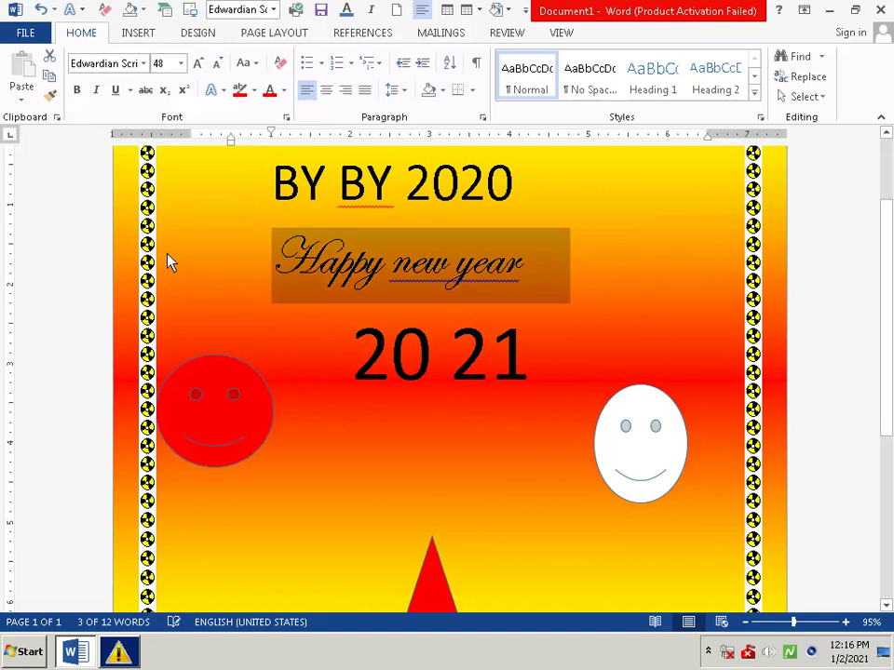
click(210, 298)
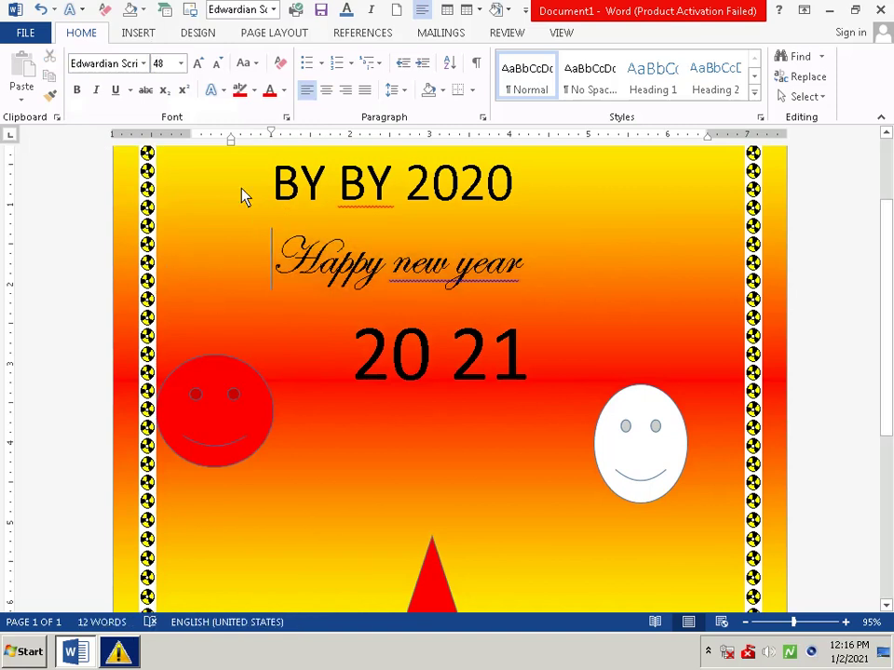
Apply Edwardian Script ITC to the 'BY BY 2020' title line
drag(248, 181, 481, 155)
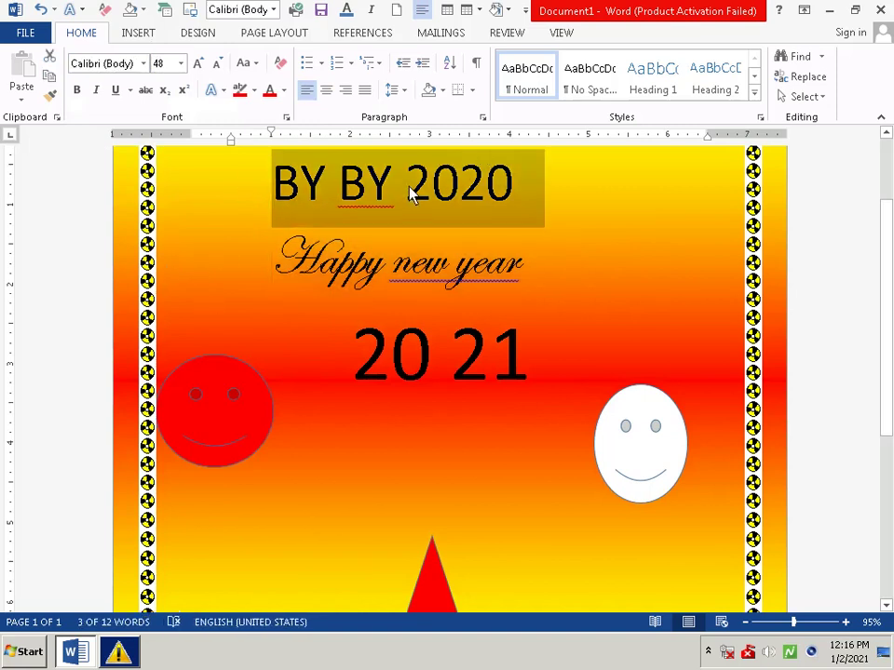
click(143, 64)
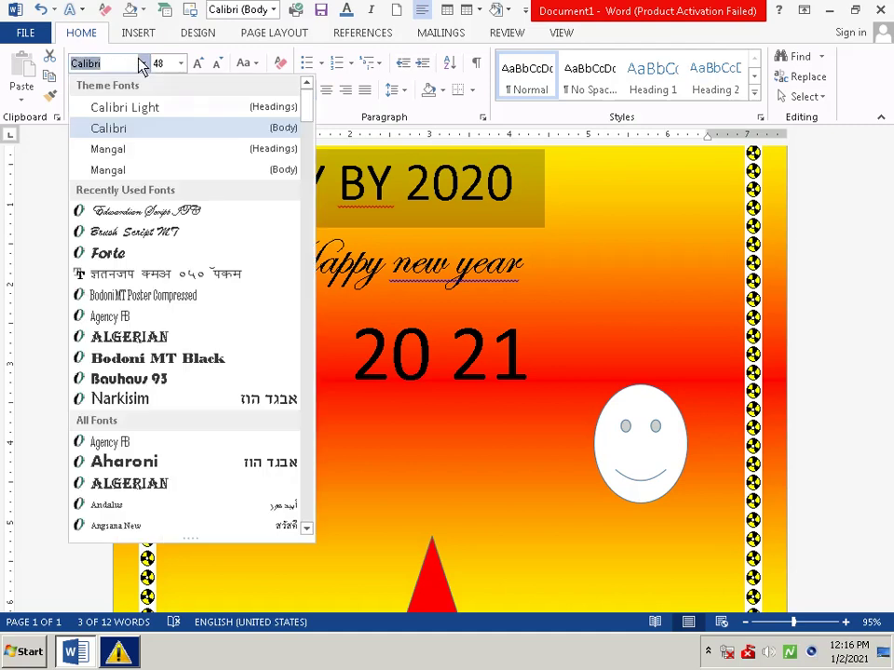
click(166, 213)
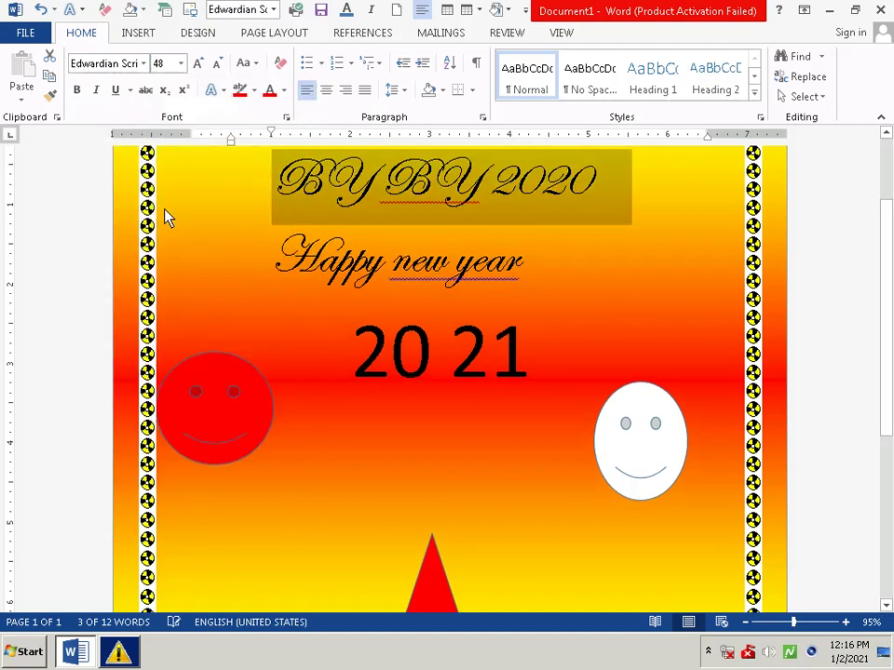
drag(276, 367, 527, 383)
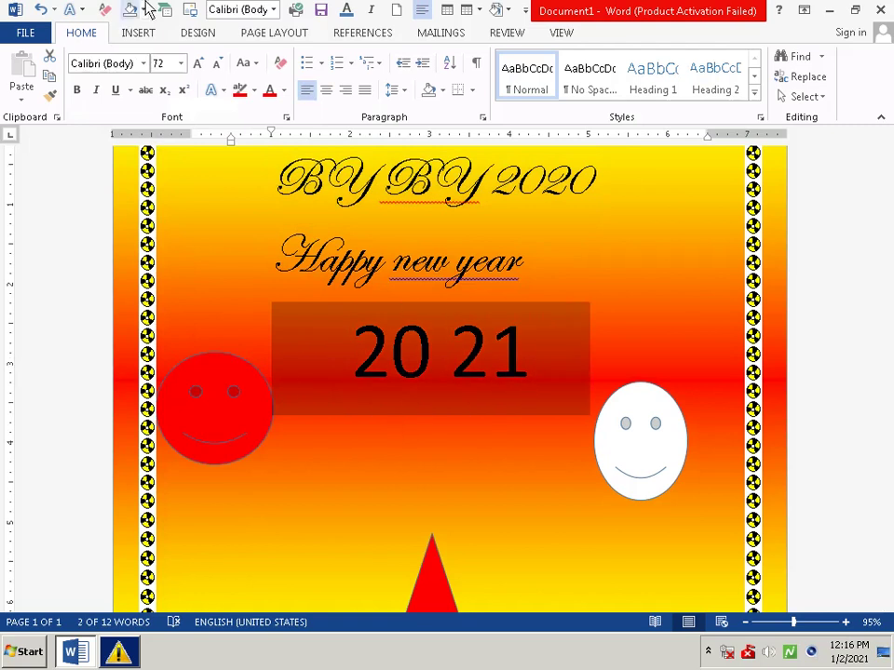
Change the '20 21' line's font from Calibri to Bodoni MT Black
click(143, 65)
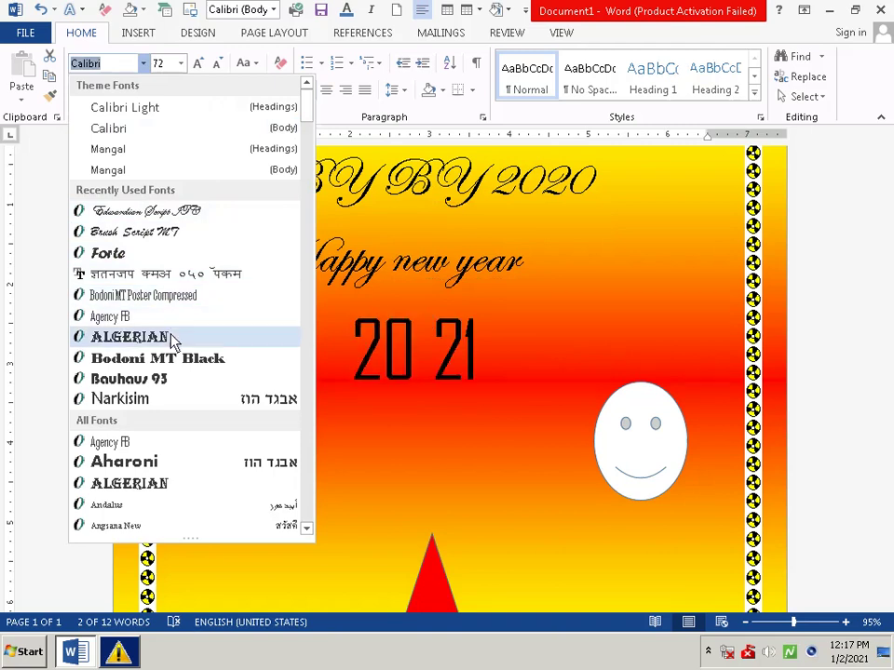
click(145, 358)
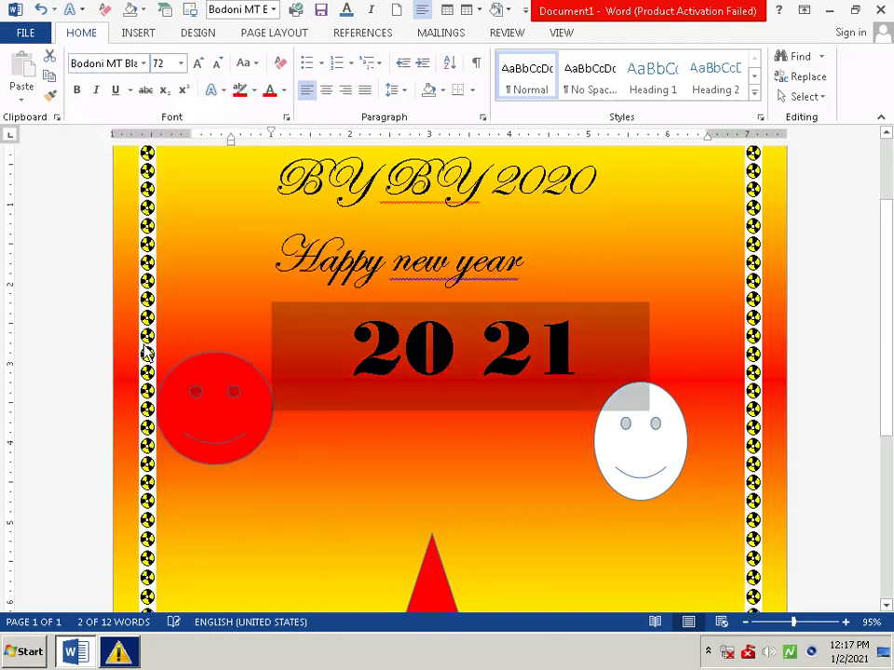
click(217, 294)
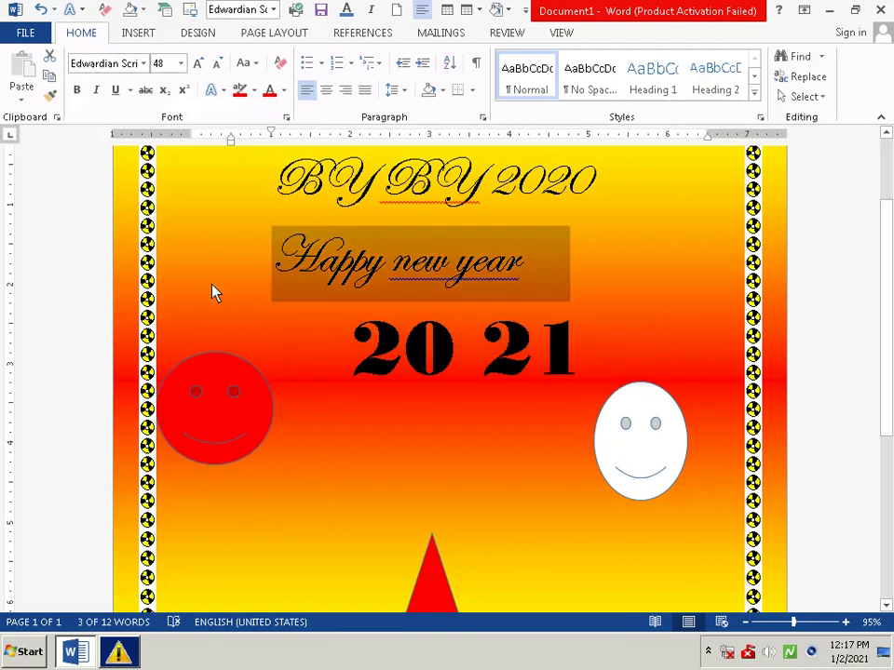
click(260, 300)
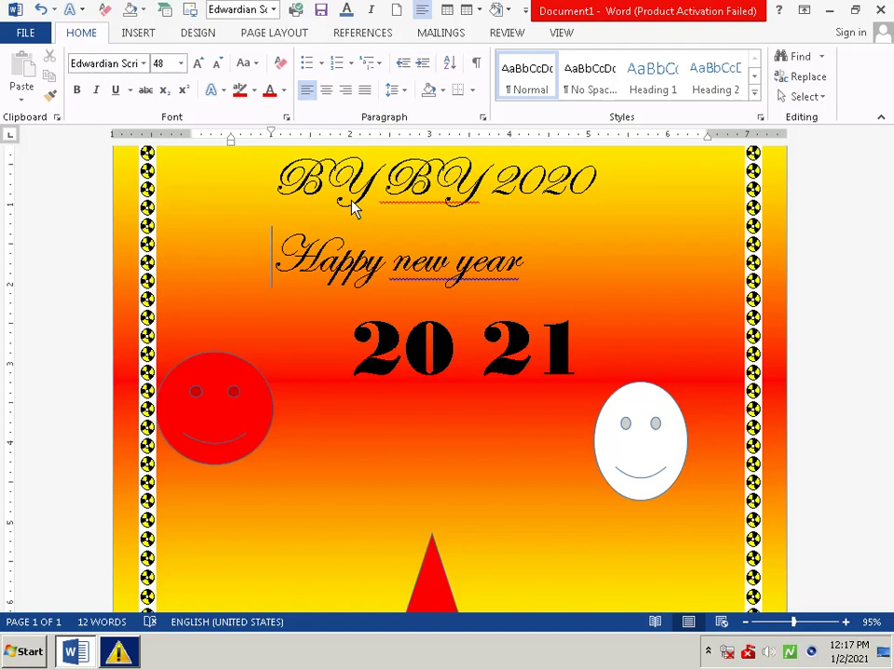
click(798, 277)
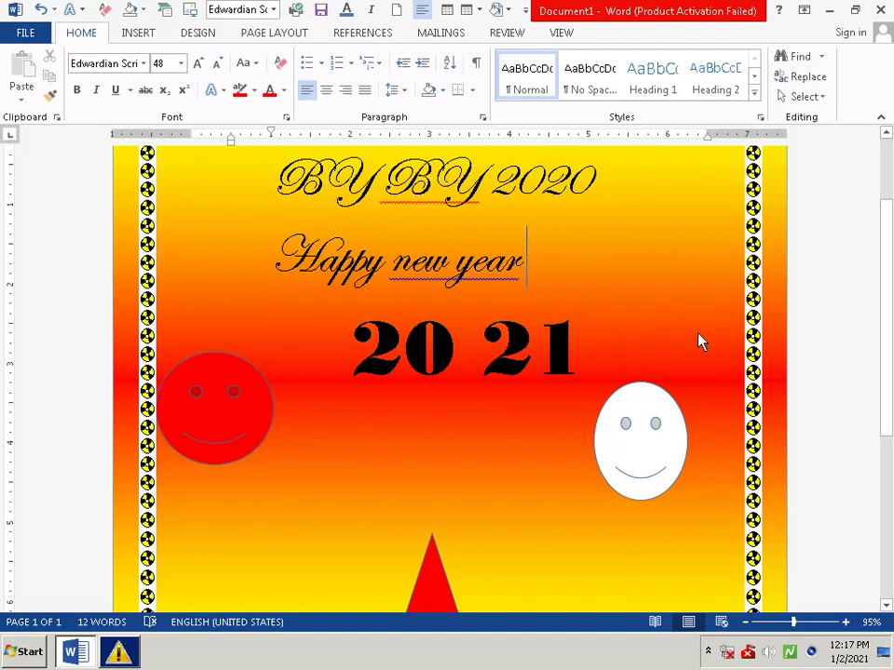
Scroll down the page until the red star with 'Happy new yesr 2021' is visible
scroll(698, 342, down, 2)
scroll(713, 323, down, 3)
scroll(674, 369, up, 2)
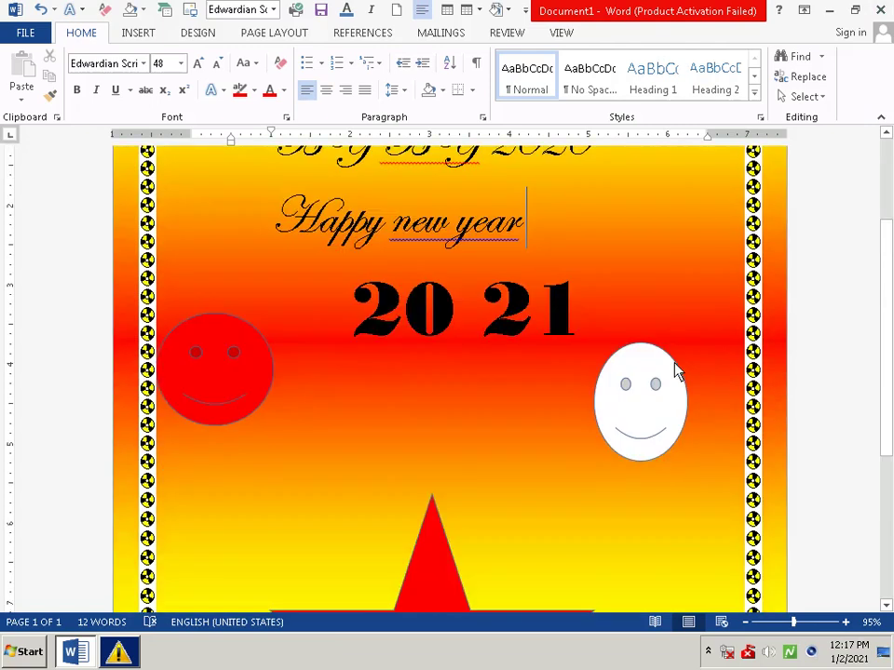
scroll(628, 420, down, 3)
scroll(627, 425, down, 4)
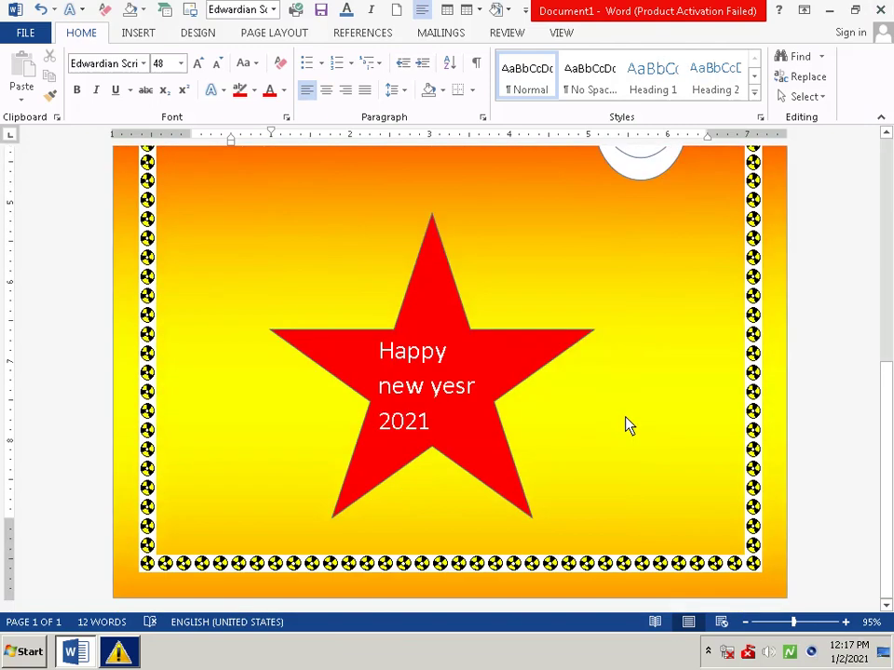
scroll(626, 425, up, 3)
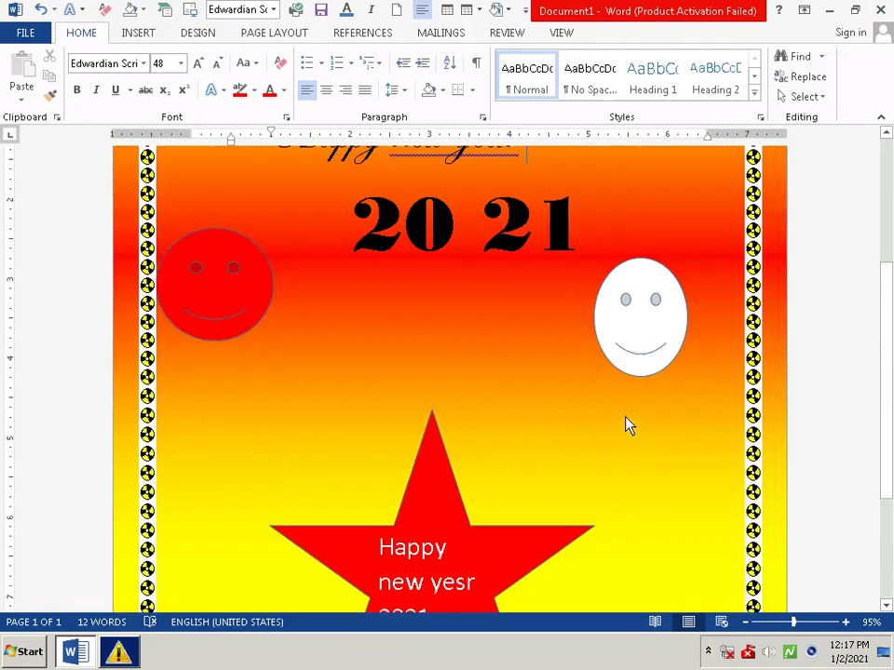
scroll(627, 425, up, 4)
scroll(560, 513, down, 5)
scroll(559, 513, down, 3)
scroll(473, 620, up, 5)
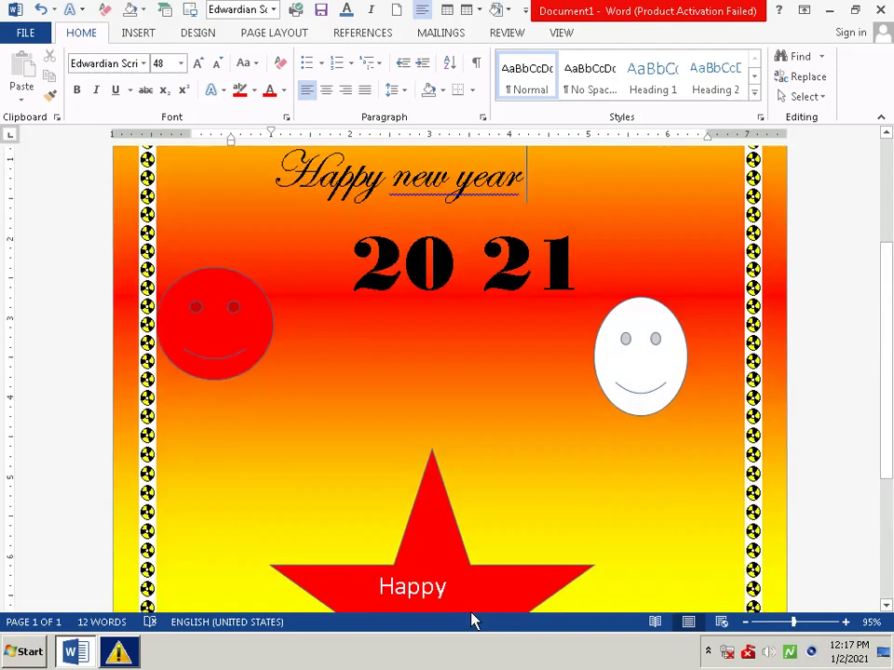
scroll(473, 620, down, 2)
scroll(473, 620, down, 3)
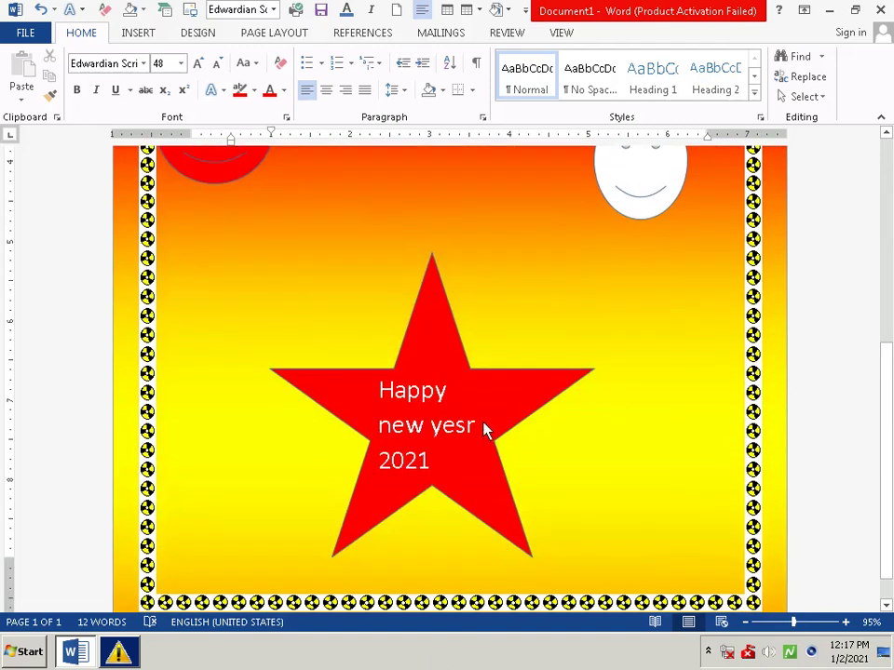
Fix 'yesr' to 'year' in the red star's text by replacing the 's' with 'a'
click(370, 410)
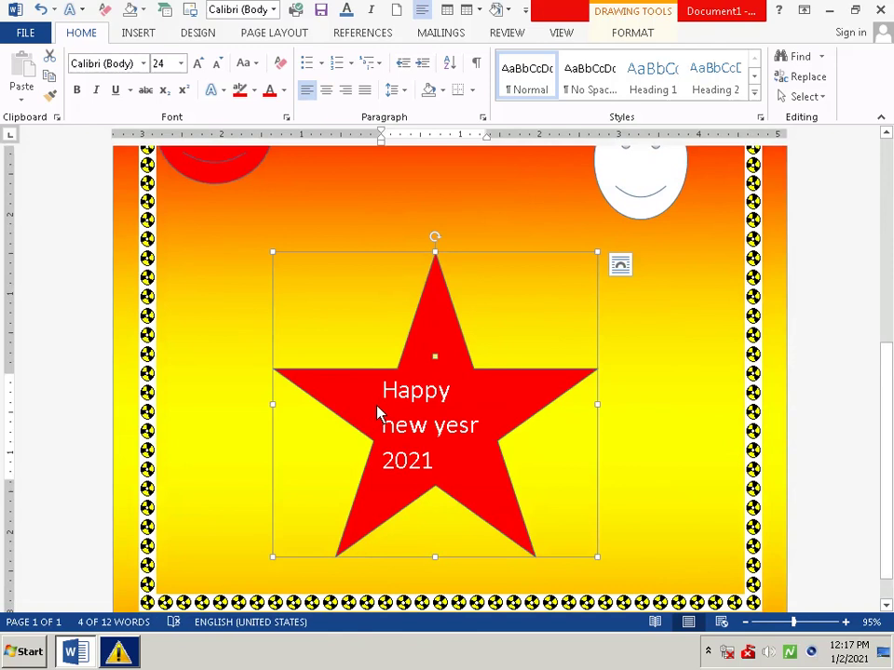
triple_click(381, 396)
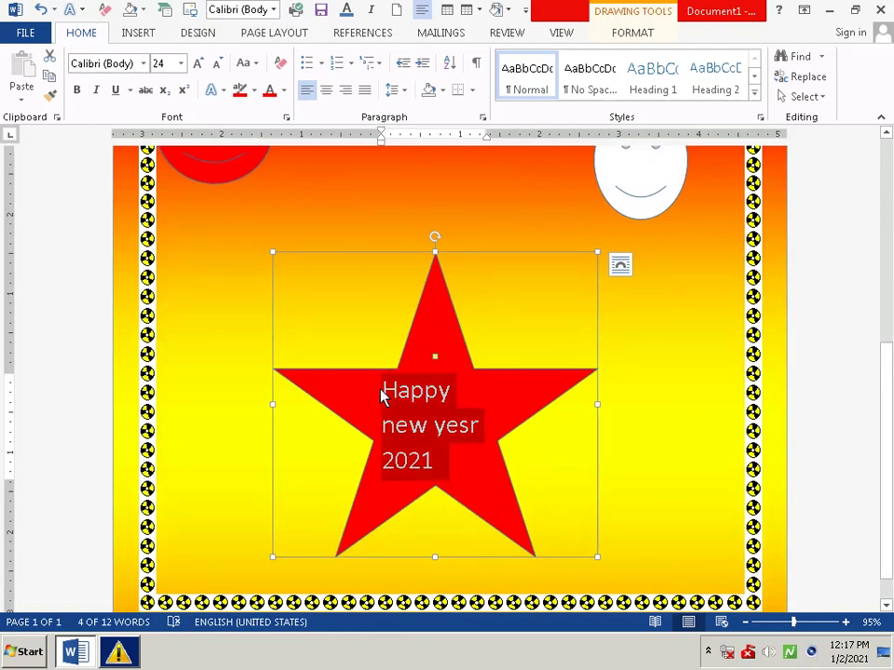
double_click(405, 393)
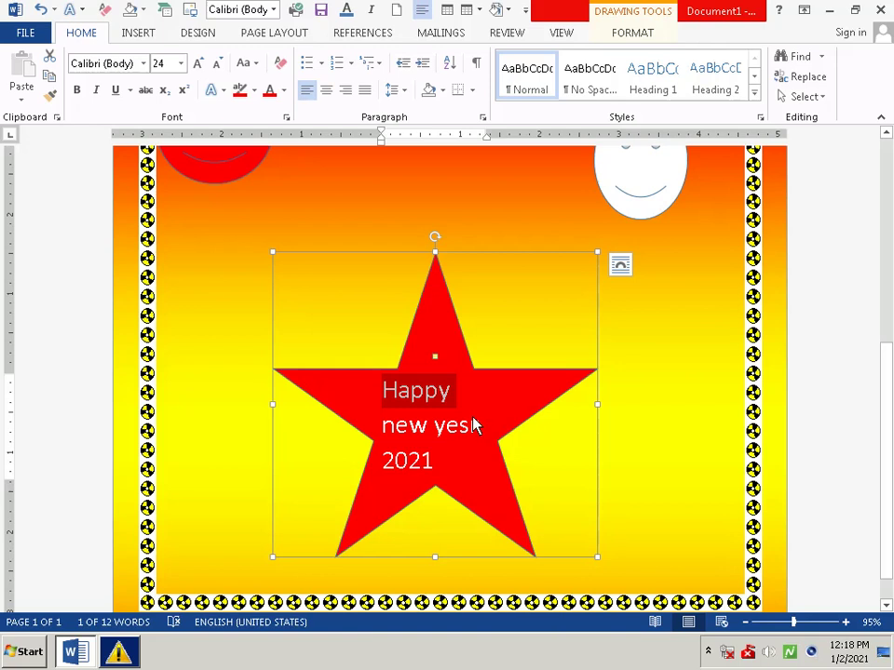
click(471, 430)
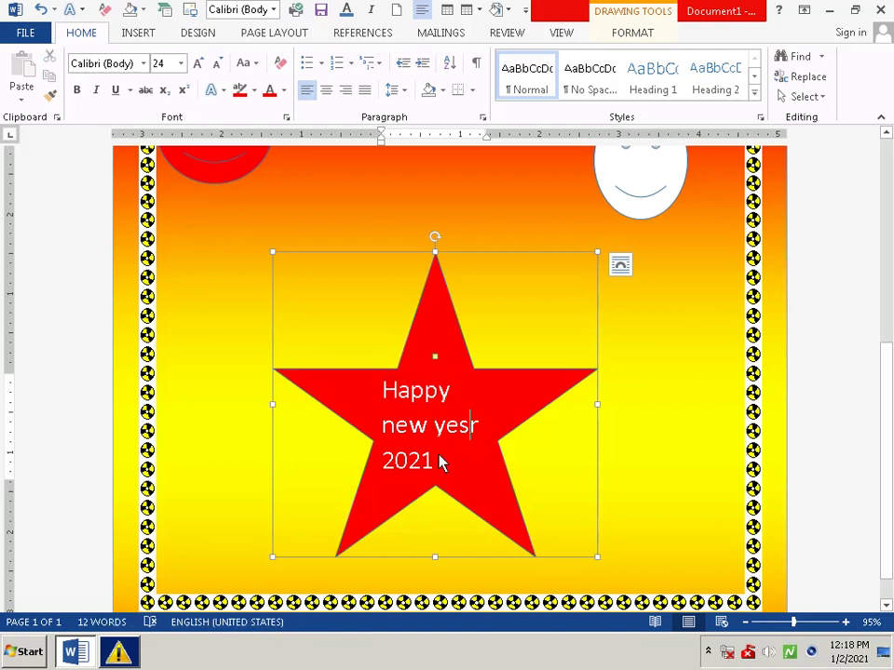
key(BackSpace)
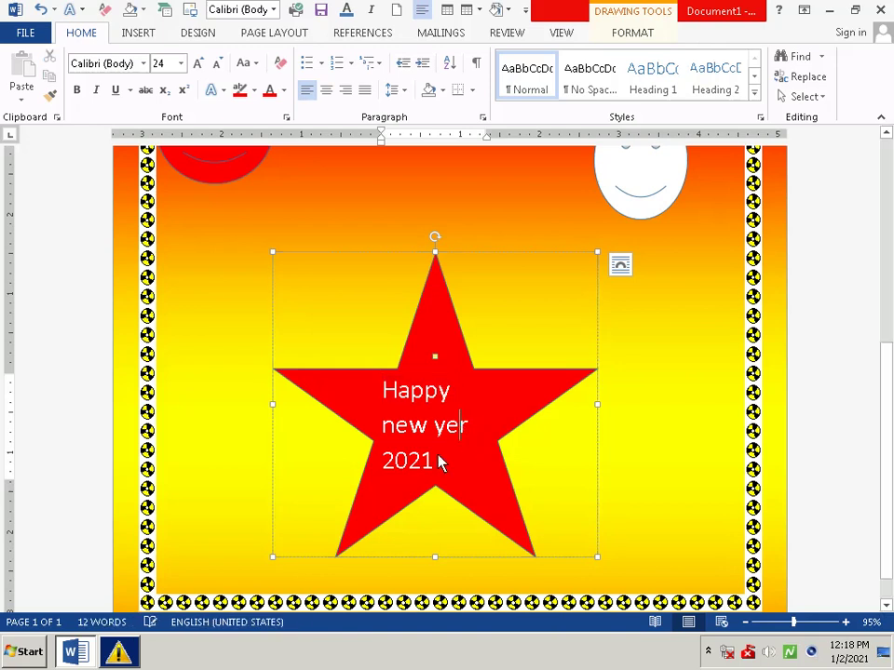
text(a)
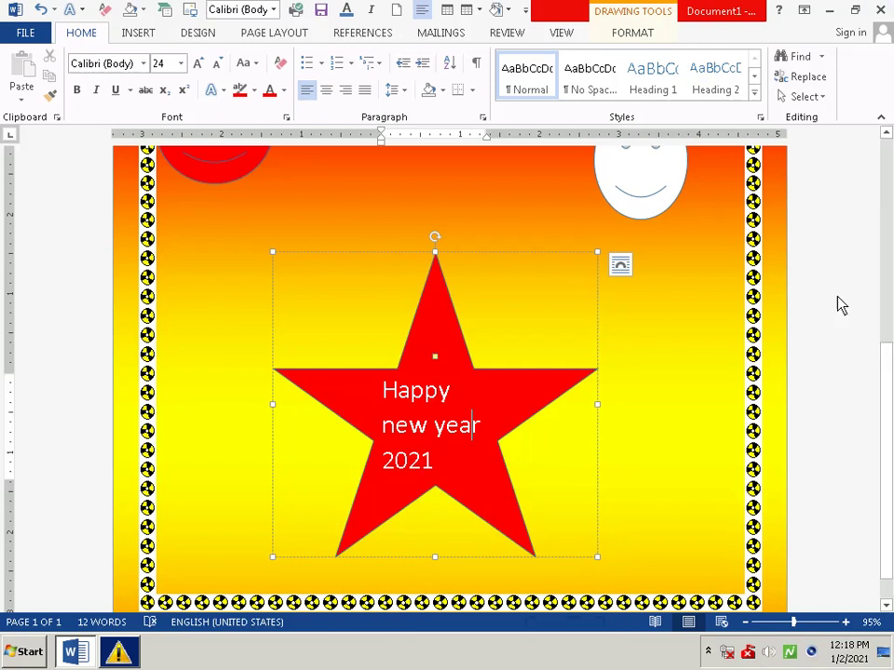
Reveal the hidden icons in the Windows taskbar notification area
scroll(207, 435, up, 1)
scroll(246, 341, up, 4)
scroll(262, 284, up, 2)
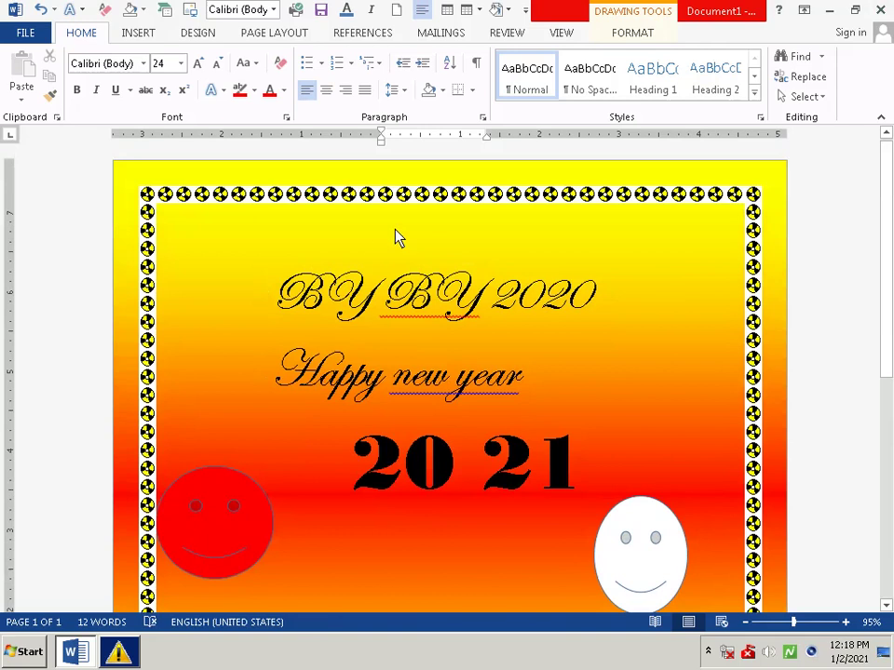
scroll(455, 281, down, 5)
scroll(456, 281, down, 2)
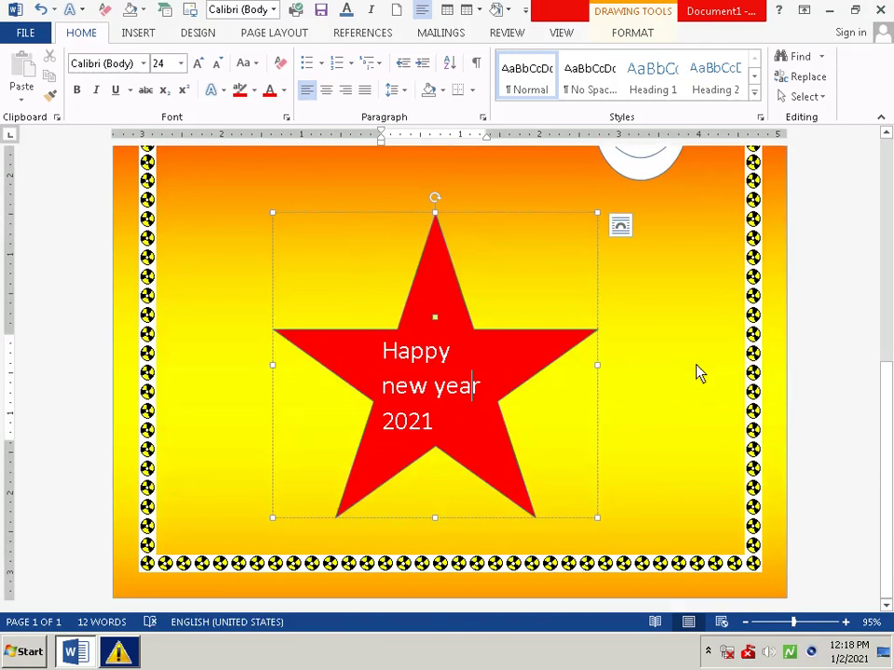
click(708, 650)
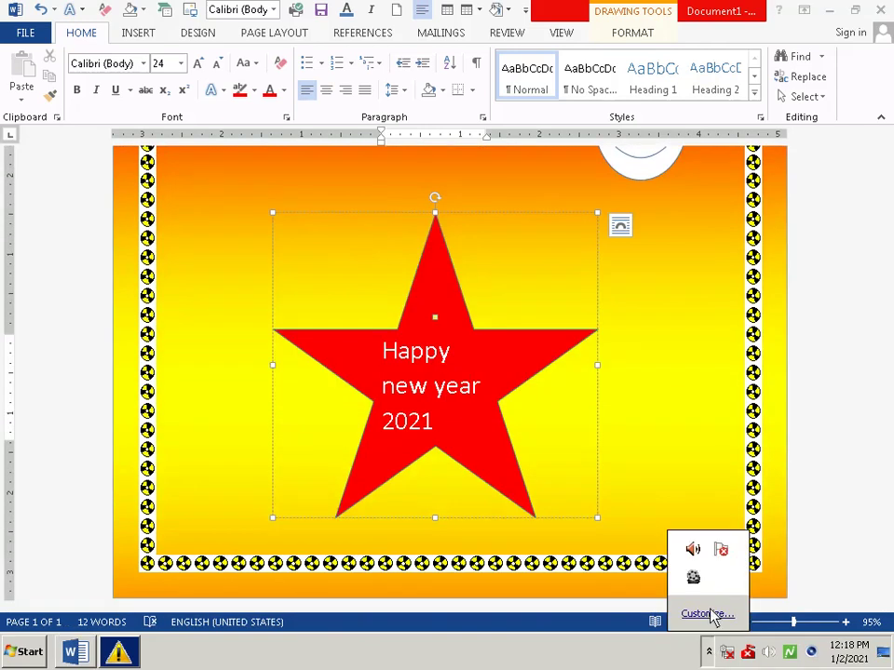